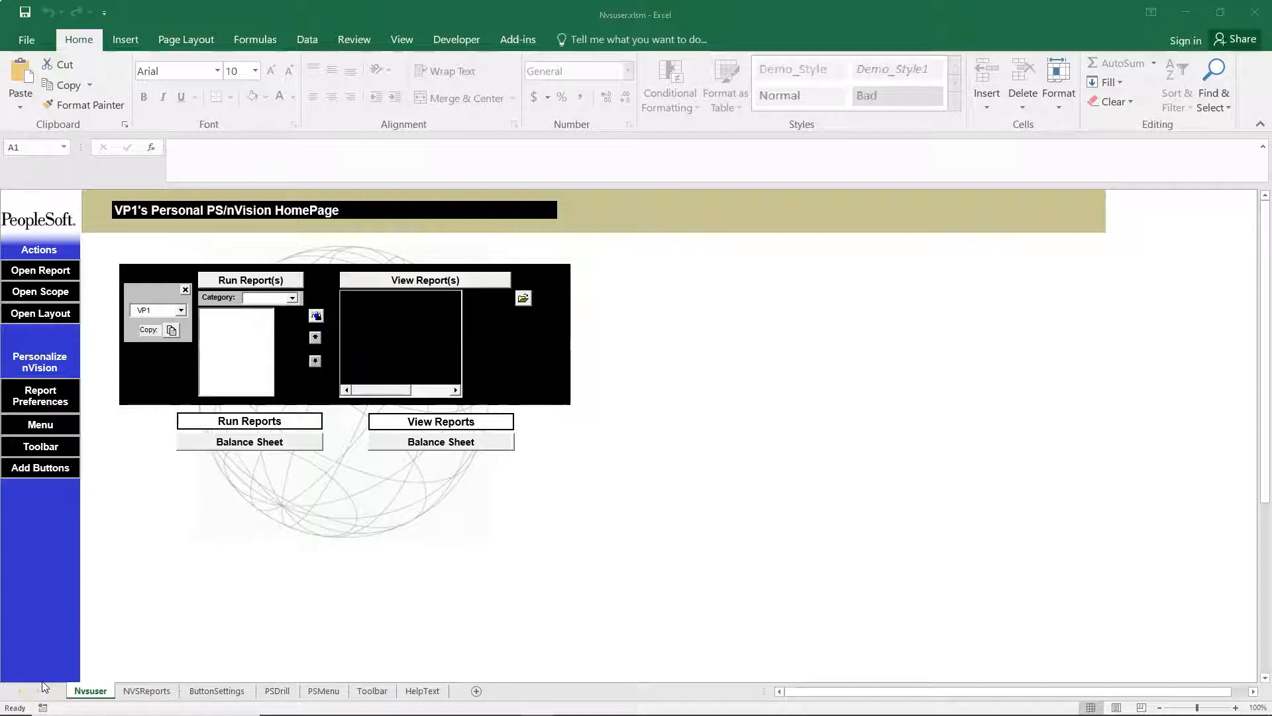
# Step: Open the nVision layout Demo_nPlosion.xnv from the LAYOUT folder
pyautogui.click(43, 677)
pyautogui.click(53, 317)
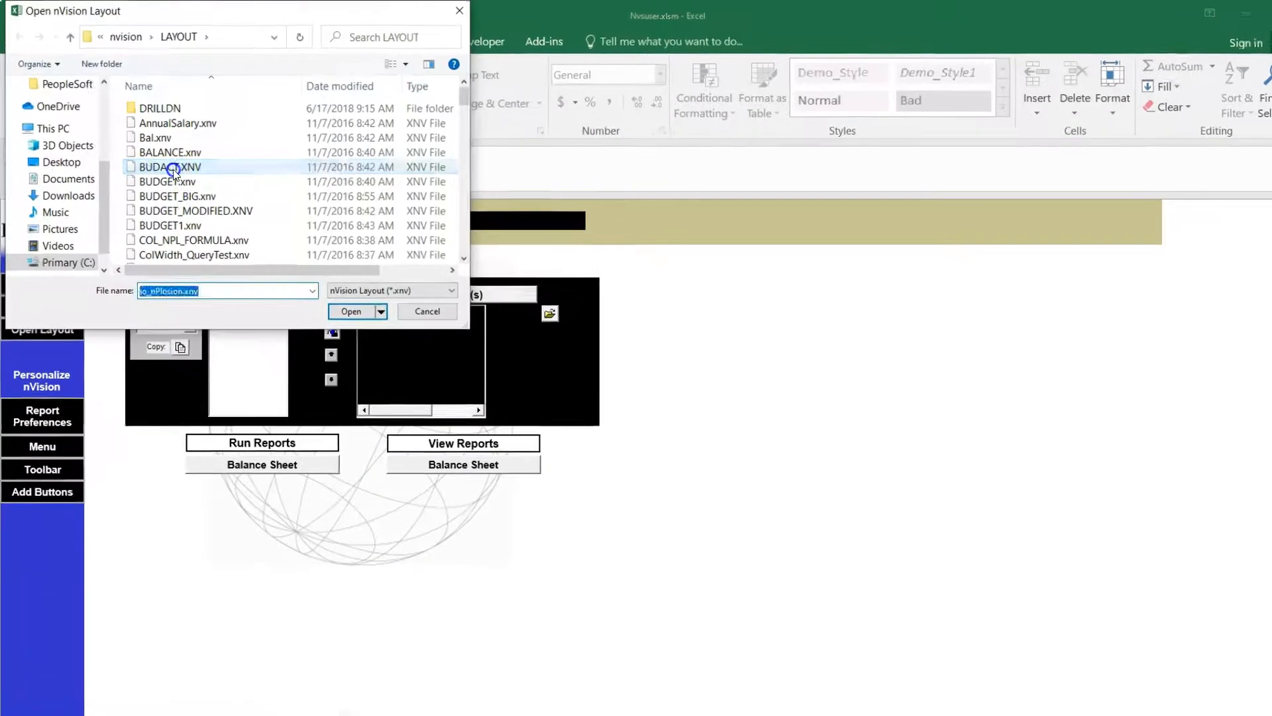
pyautogui.click(165, 159)
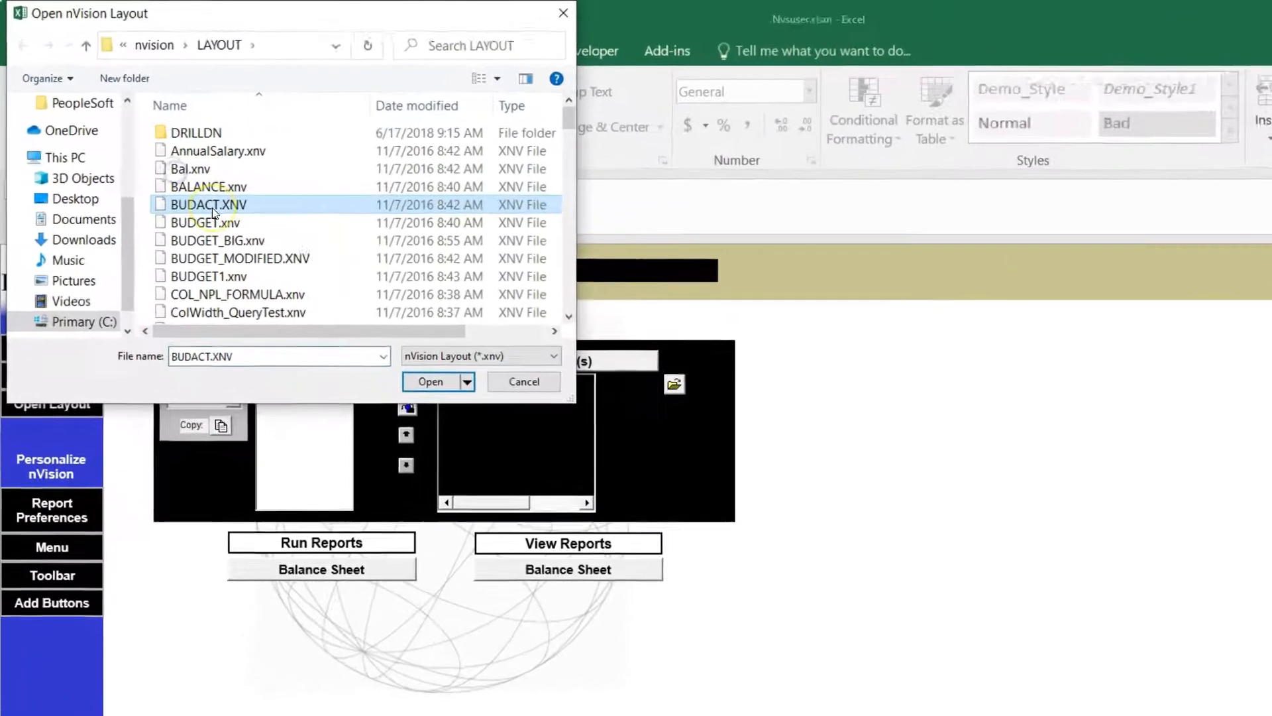
pyautogui.write('de')
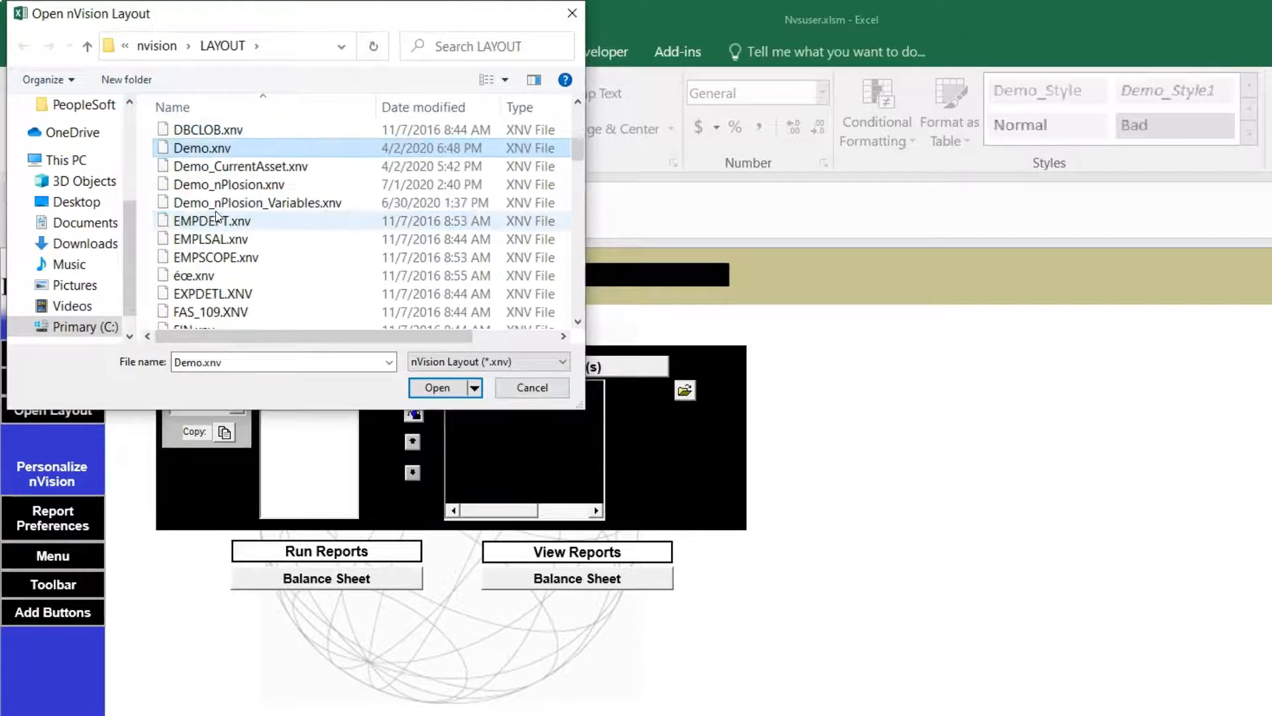
pyautogui.click(207, 184)
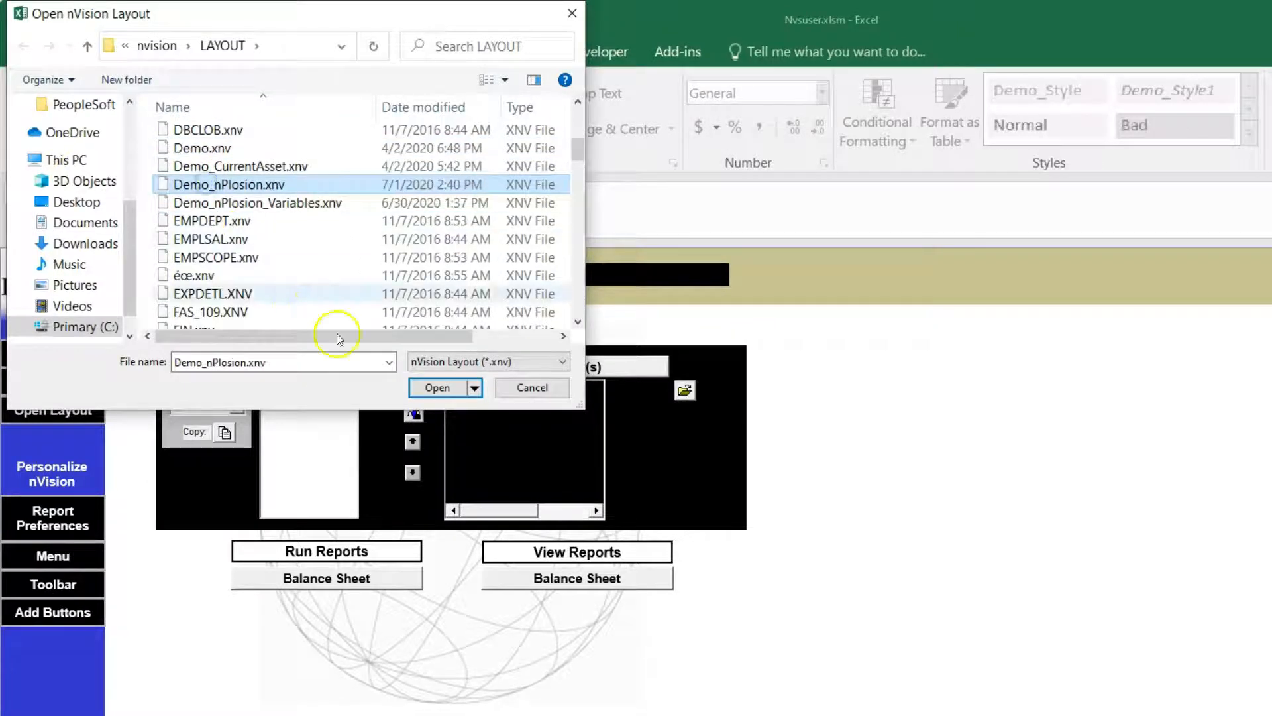
pyautogui.click(432, 391)
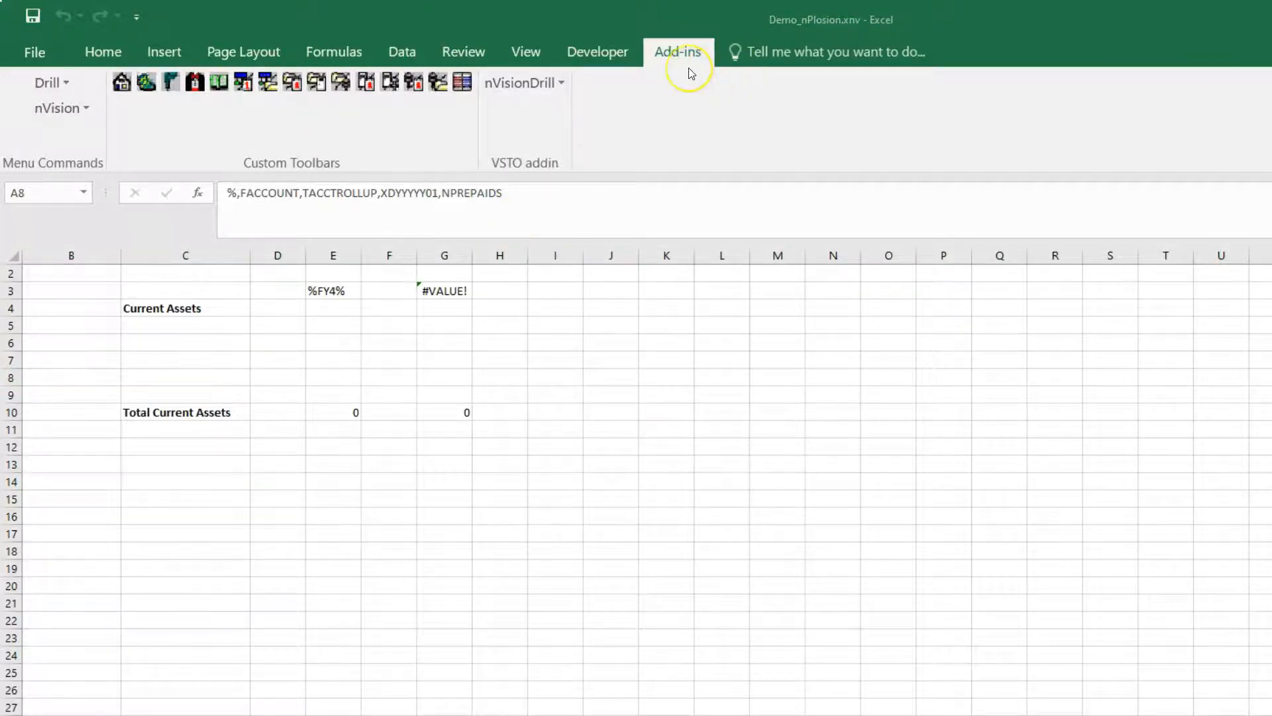
# Step: Set the DEMO_N1 report request's output type to File, then save and run the request
pyautogui.click(70, 108)
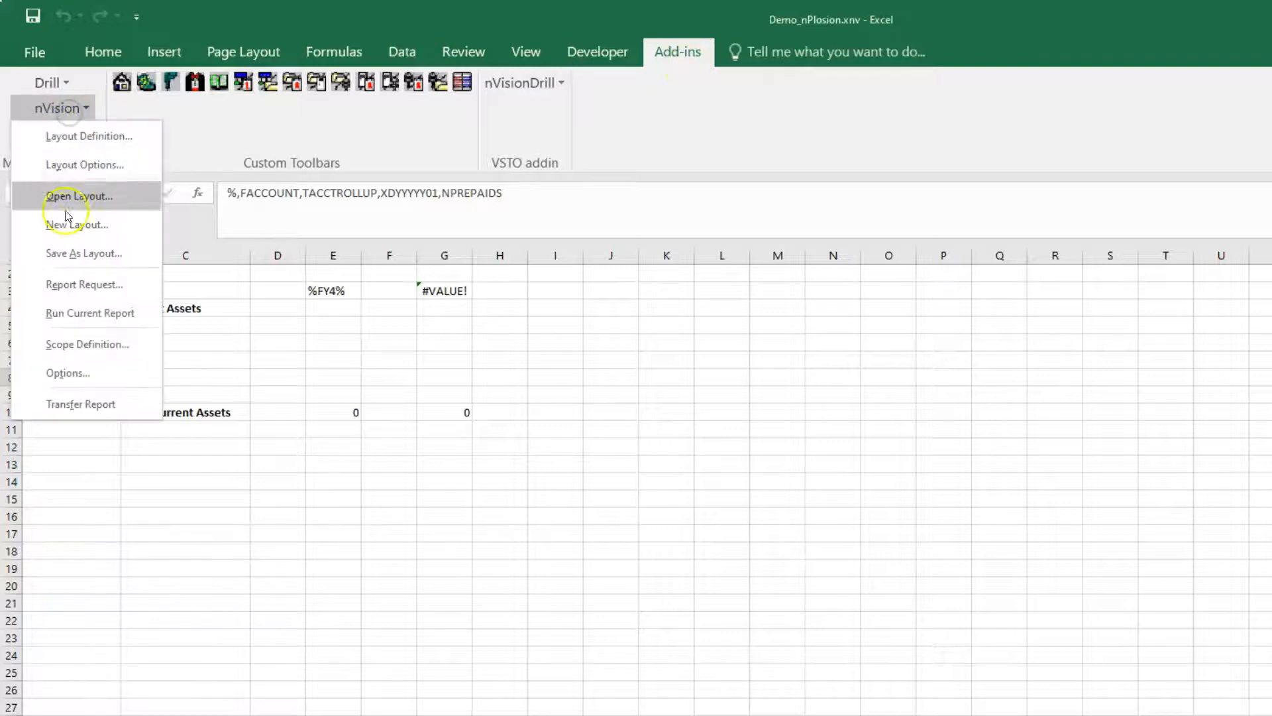
pyautogui.click(74, 283)
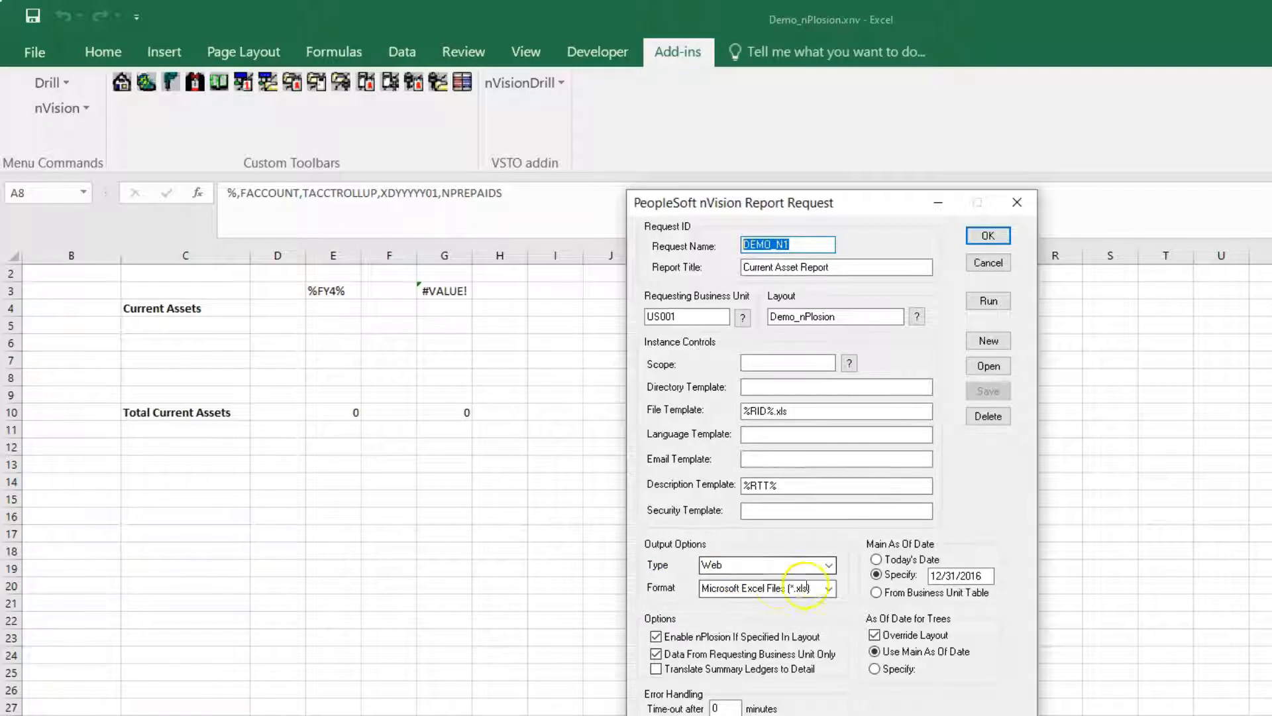
pyautogui.click(829, 565)
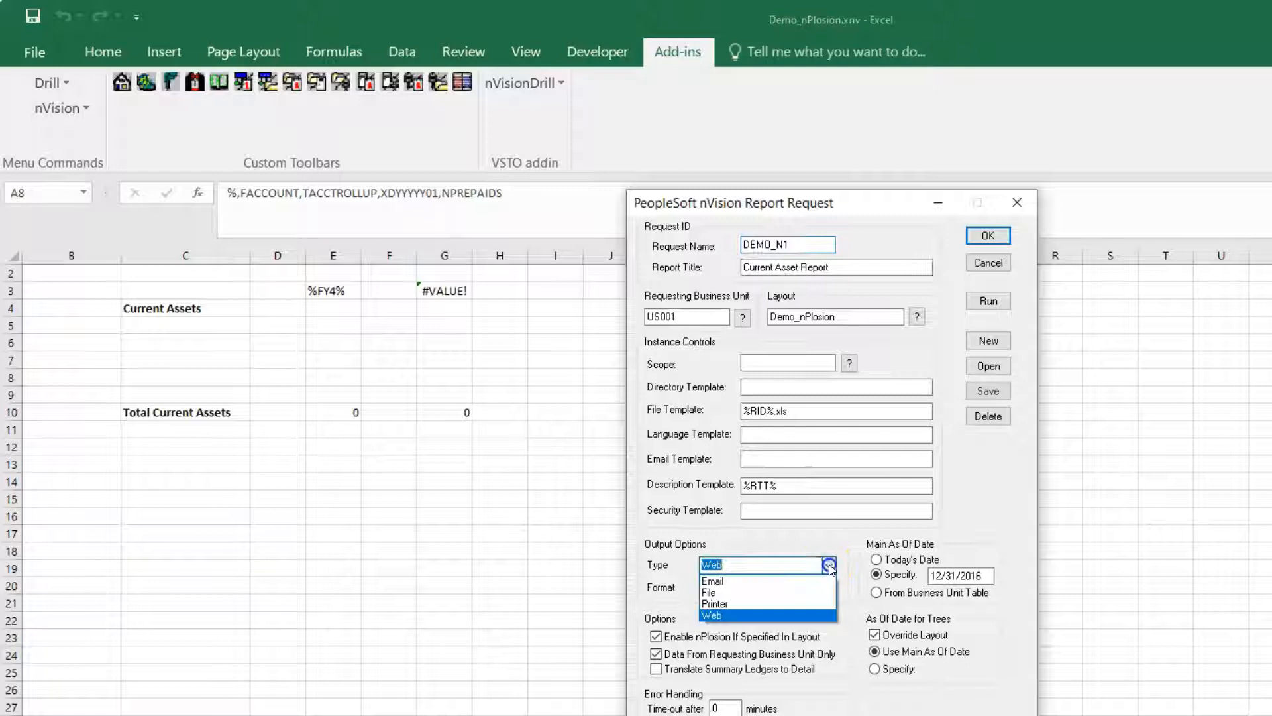
pyautogui.click(728, 593)
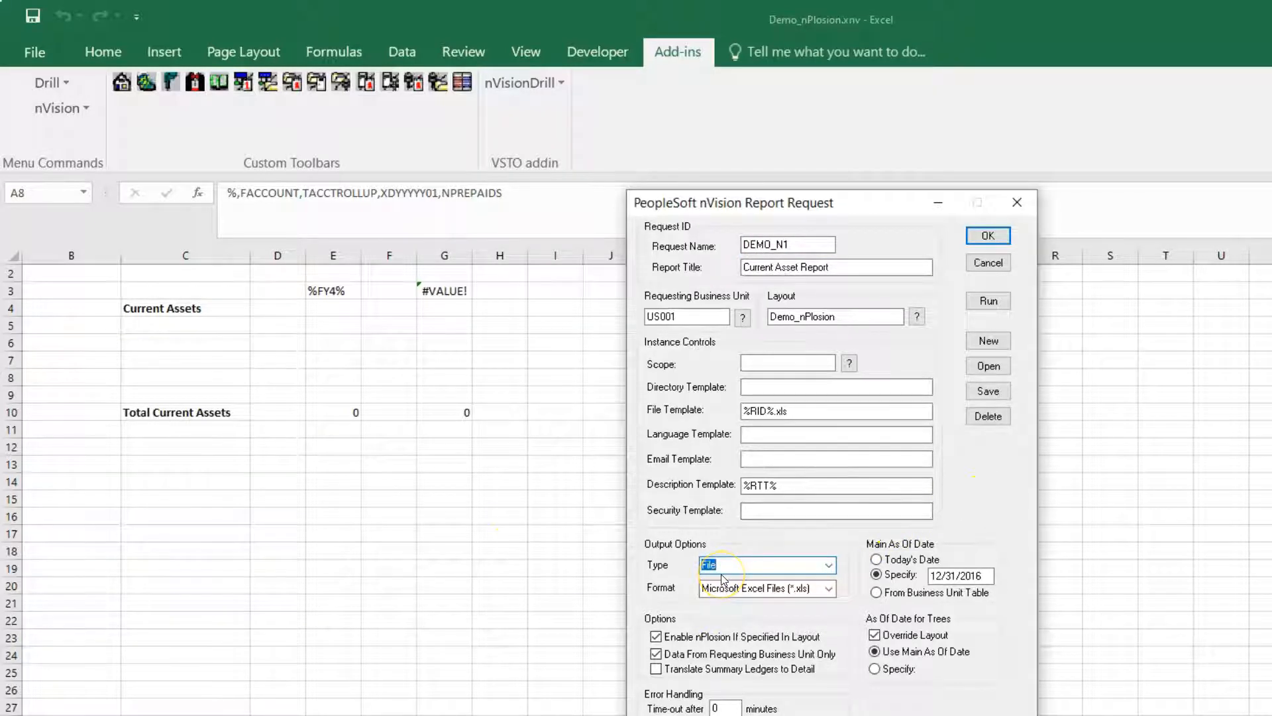
pyautogui.click(988, 392)
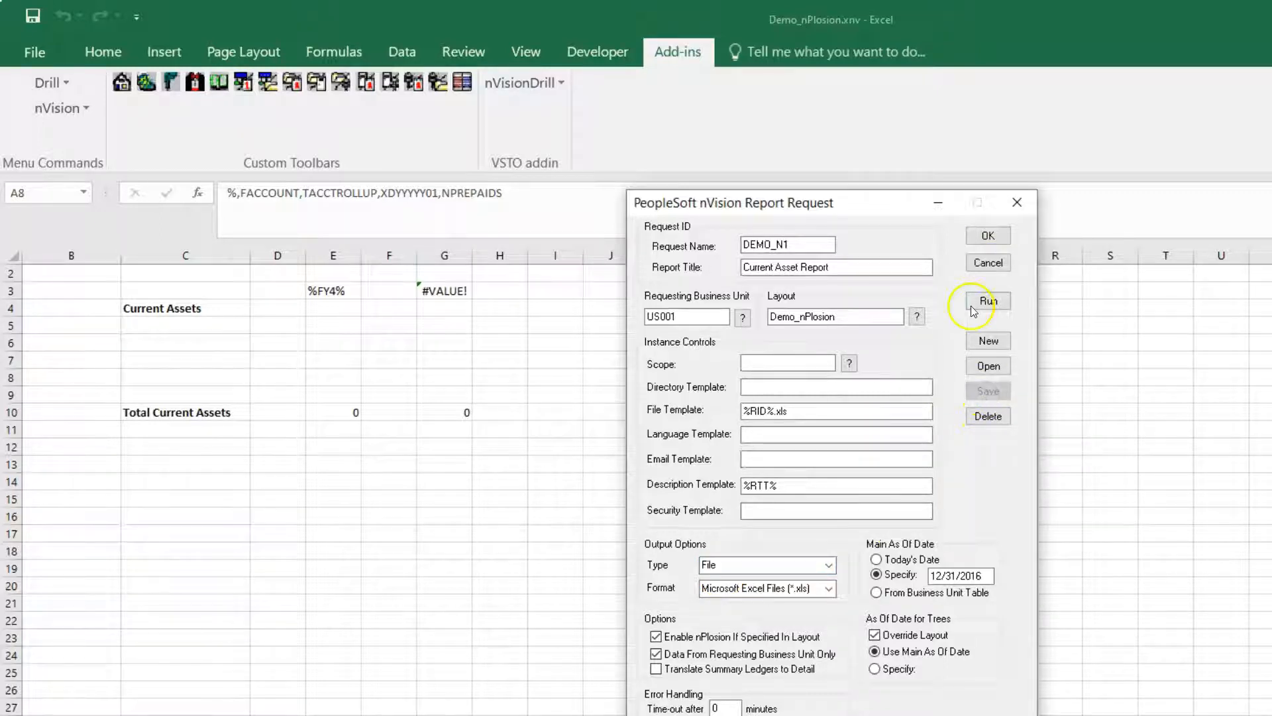
pyautogui.click(992, 308)
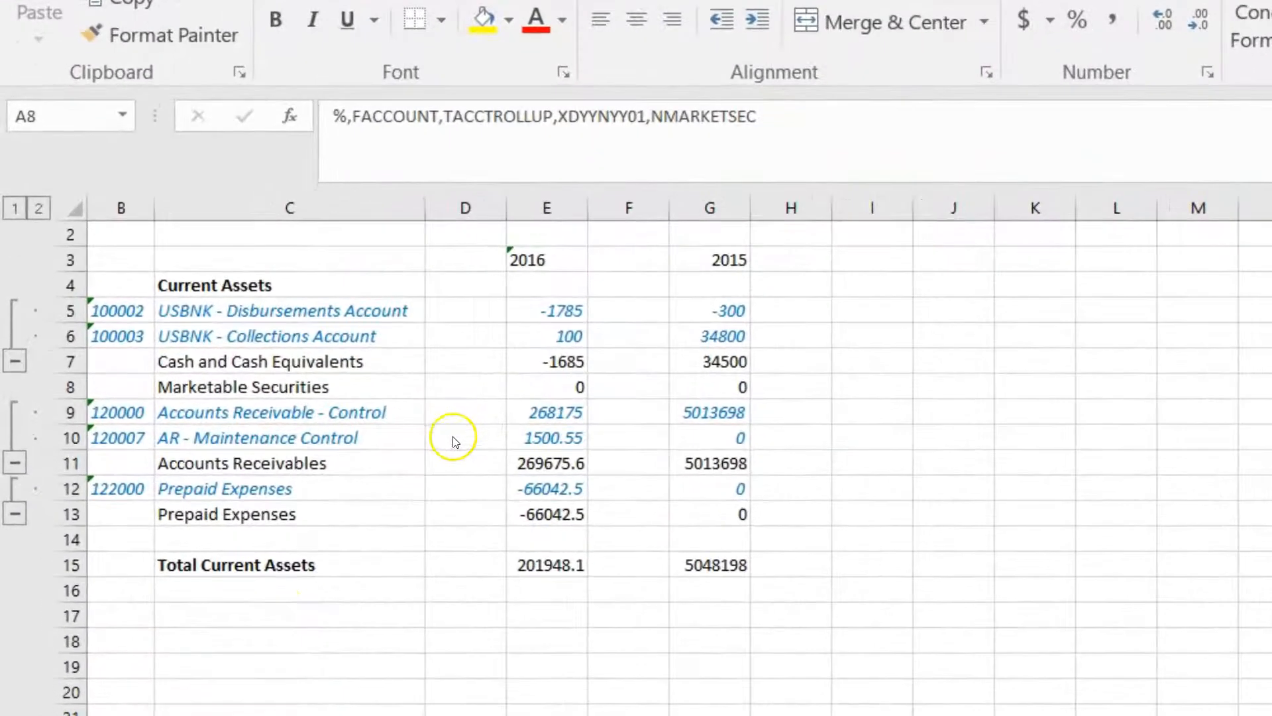
# Step: Examine the report's Current Assets summary rows and the account detail rows expanded beneath Current Assets
pyautogui.click(268, 464)
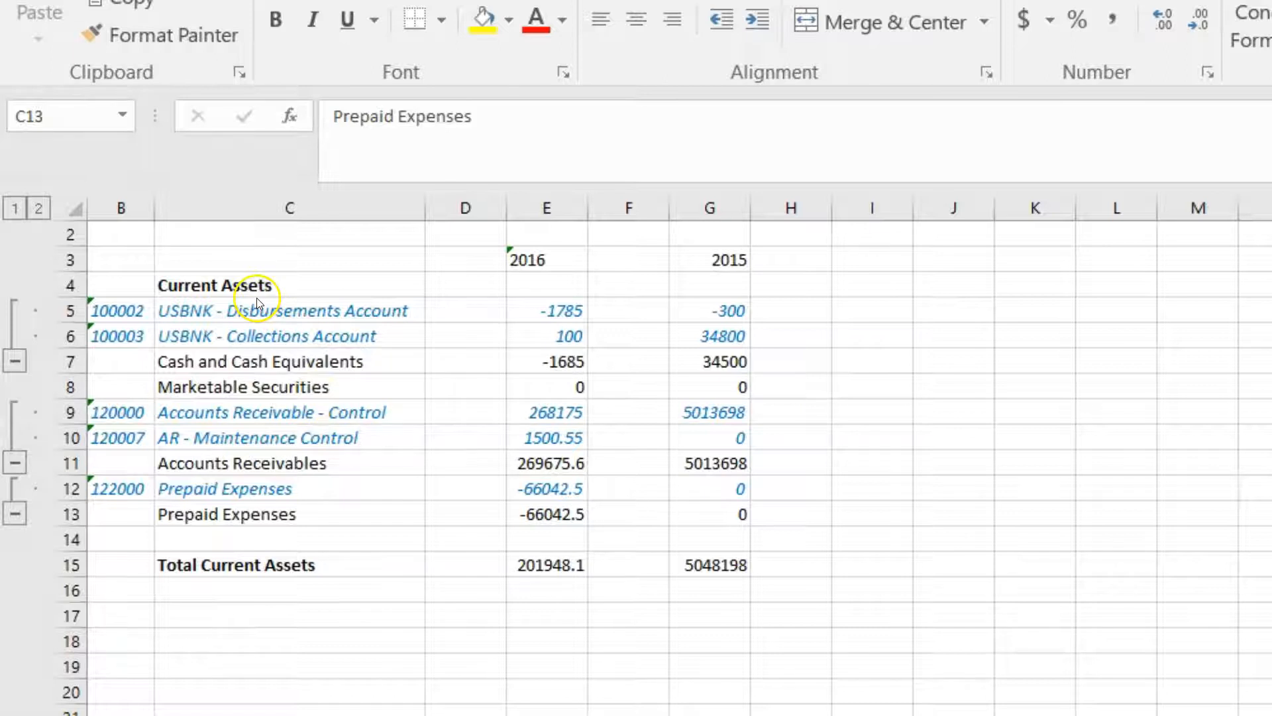
pyautogui.click(311, 365)
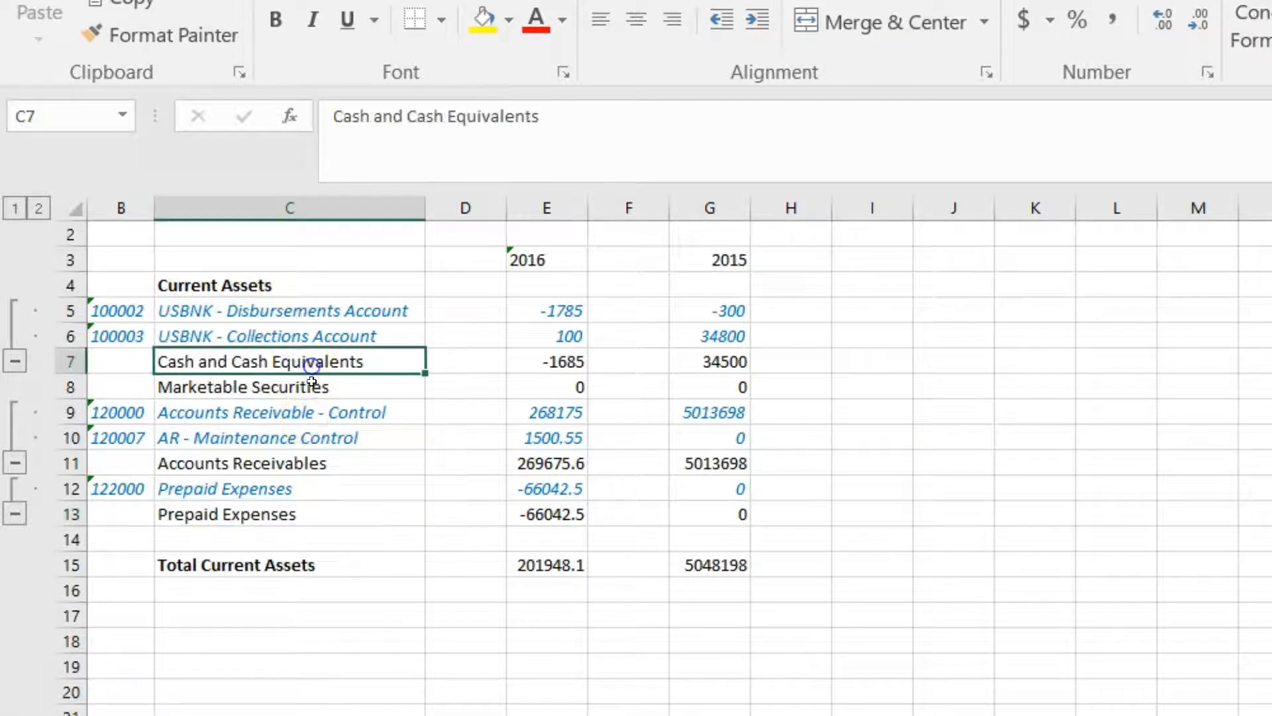
pyautogui.click(312, 386)
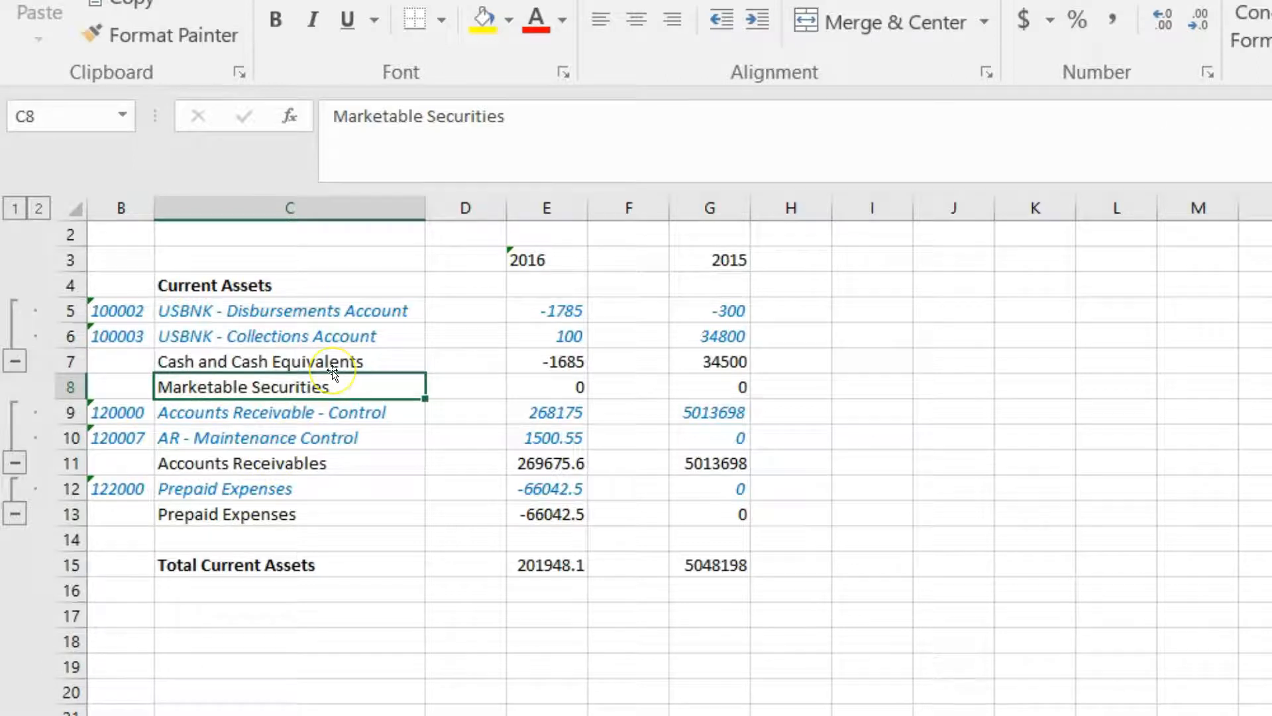
pyautogui.click(341, 709)
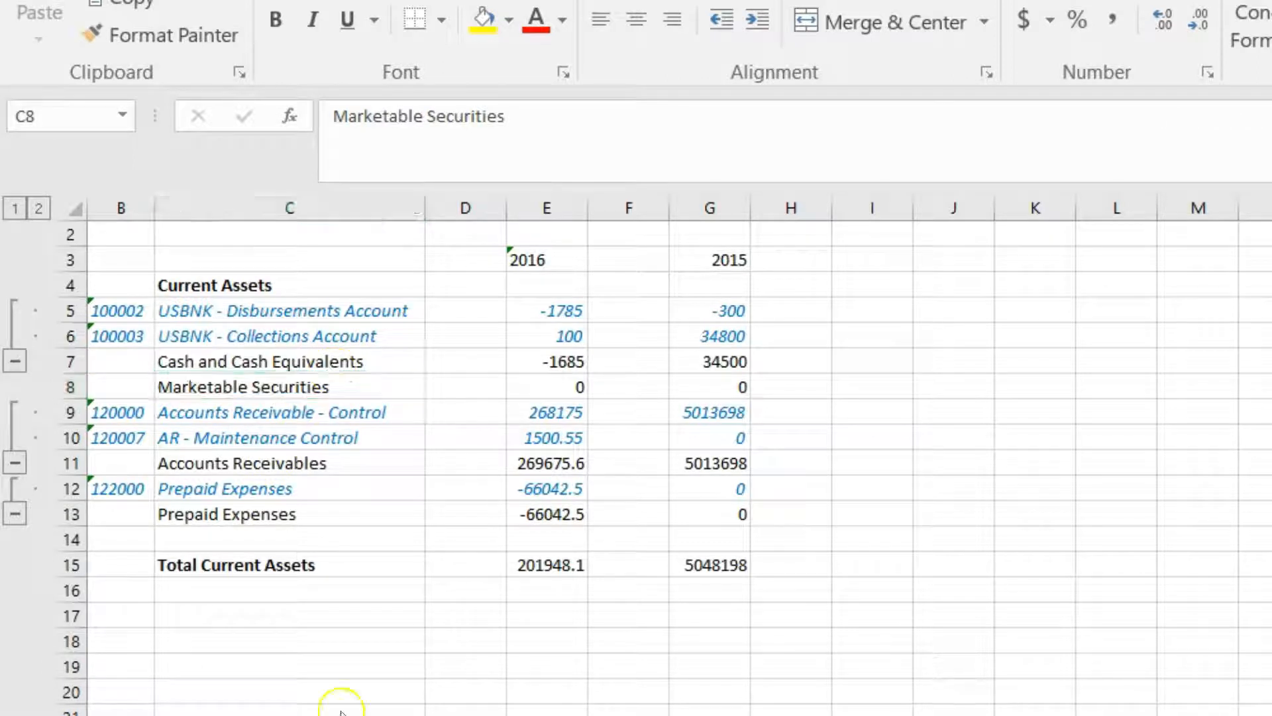
pyautogui.click(278, 391)
pyautogui.click(290, 364)
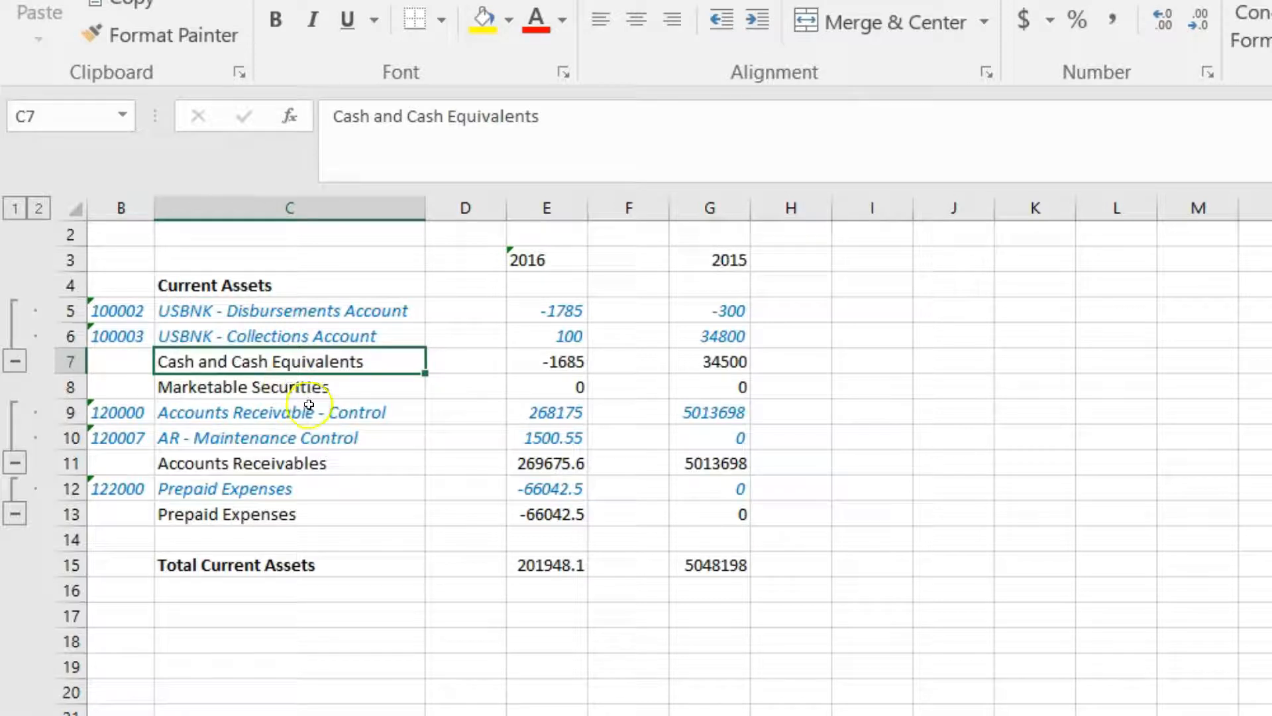
pyautogui.click(300, 382)
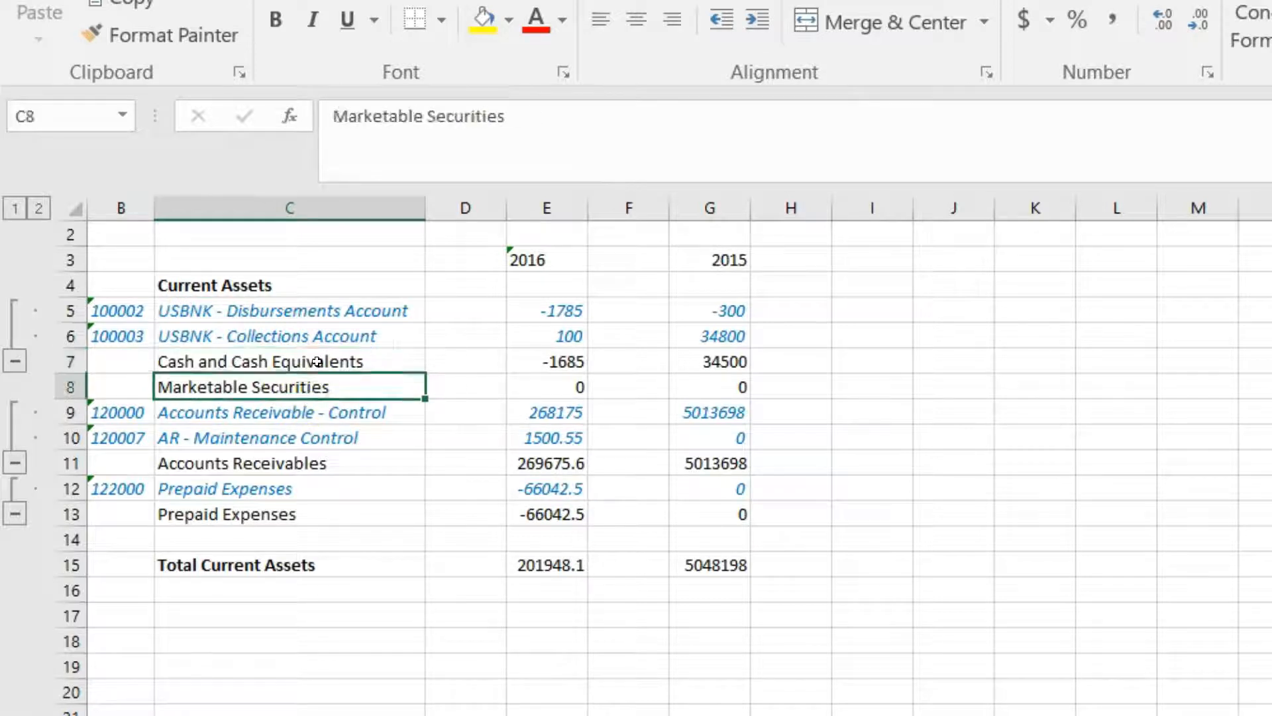
pyautogui.click(313, 364)
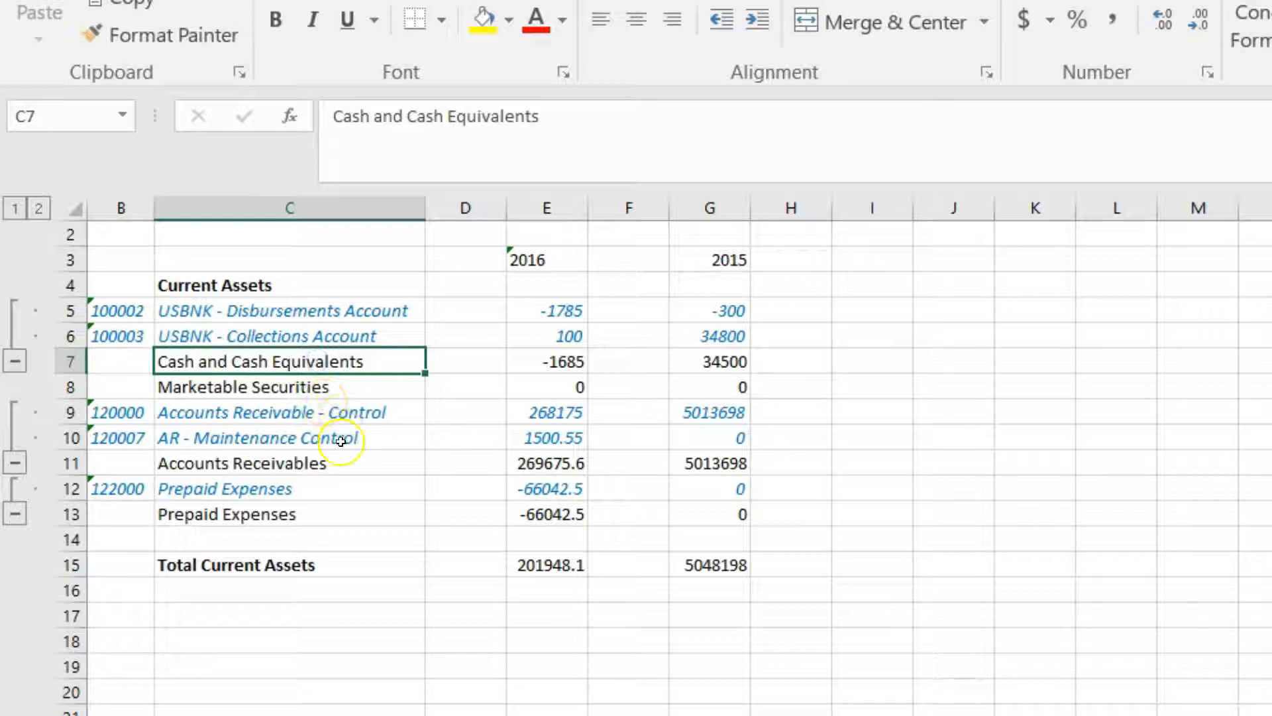
pyautogui.click(328, 468)
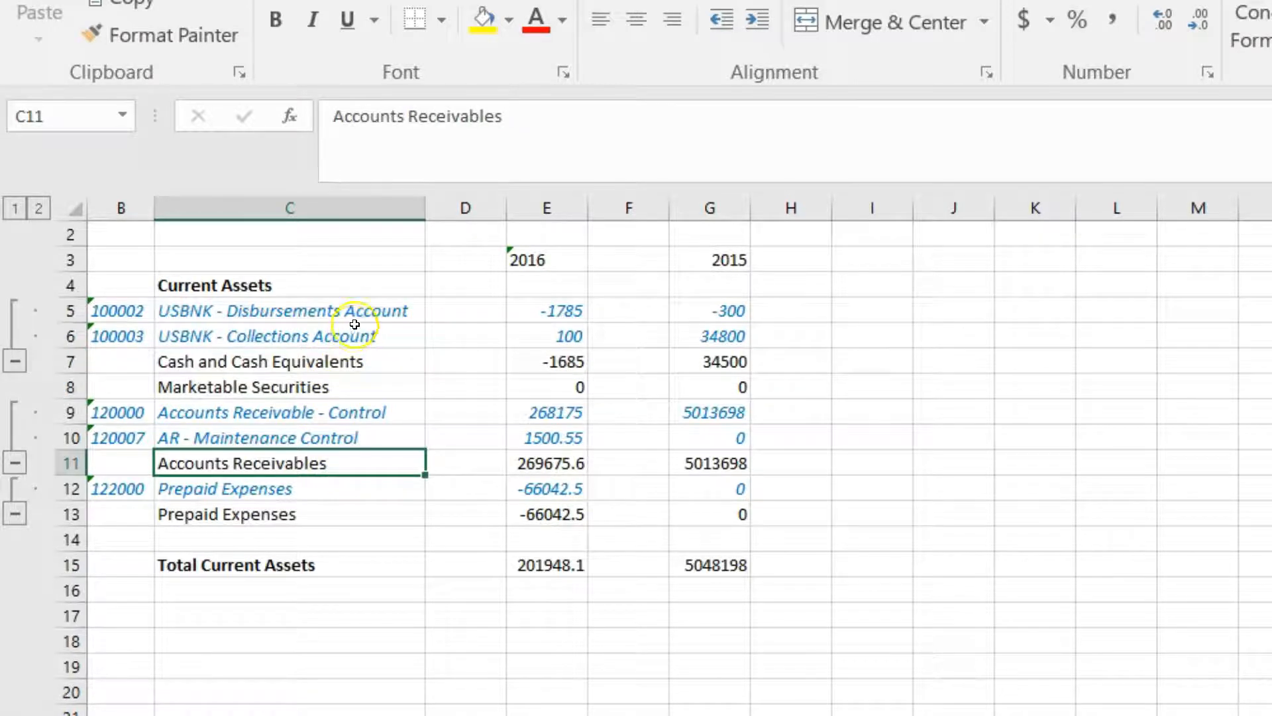
pyautogui.moveTo(364, 308); pyautogui.dragTo(376, 347)
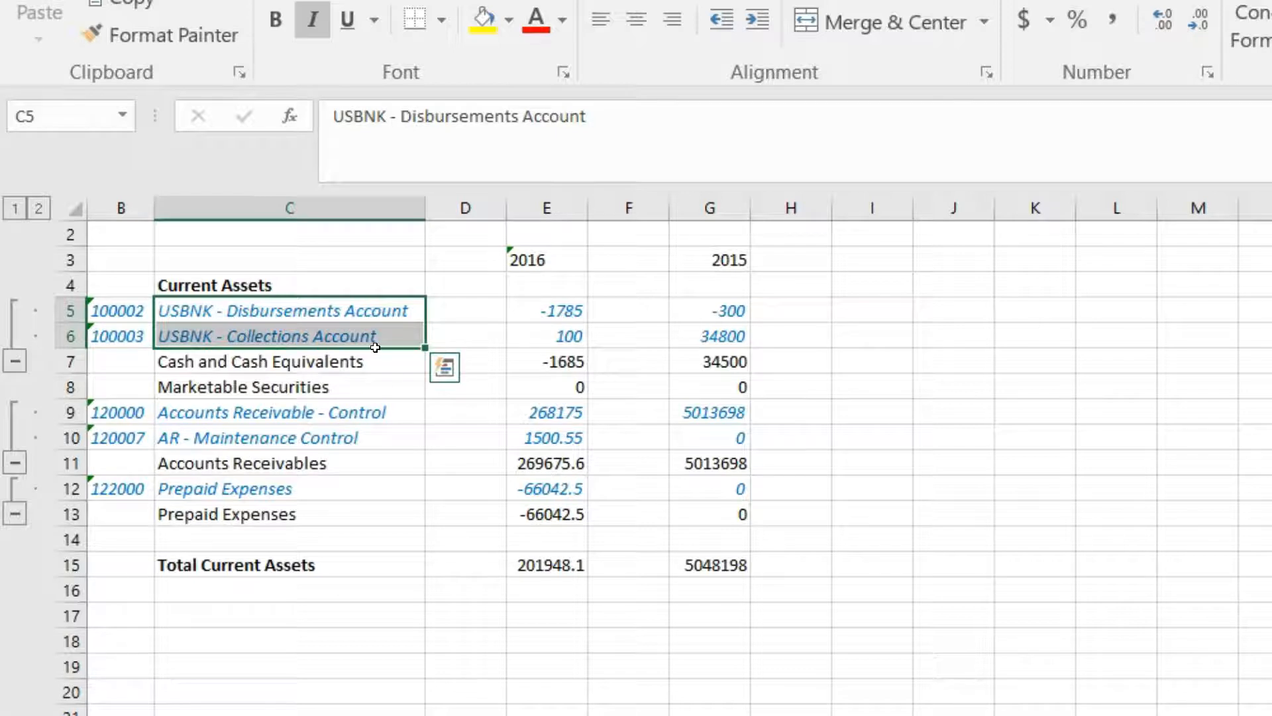
pyautogui.click(333, 467)
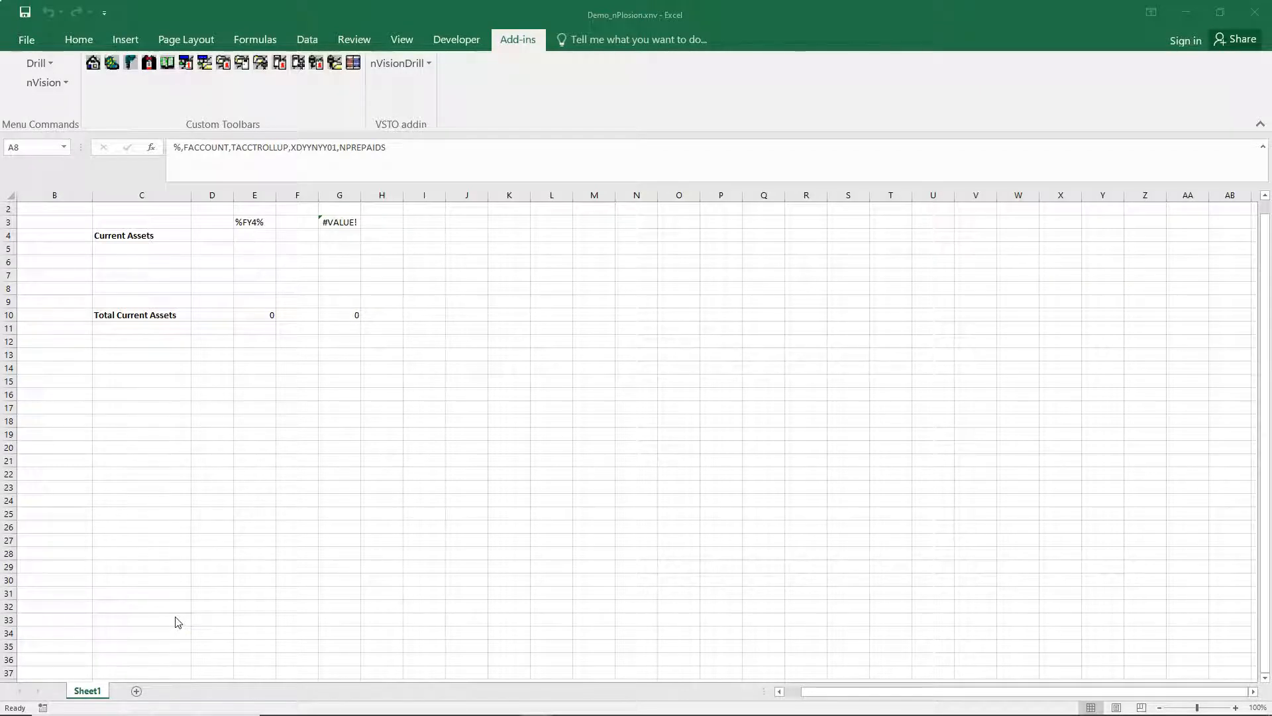
# Step: Turn on Show Row and Column Criteria for the layout and inspect the criteria of rows 5 and 6 and columns E, G and C
pyautogui.click(43, 83)
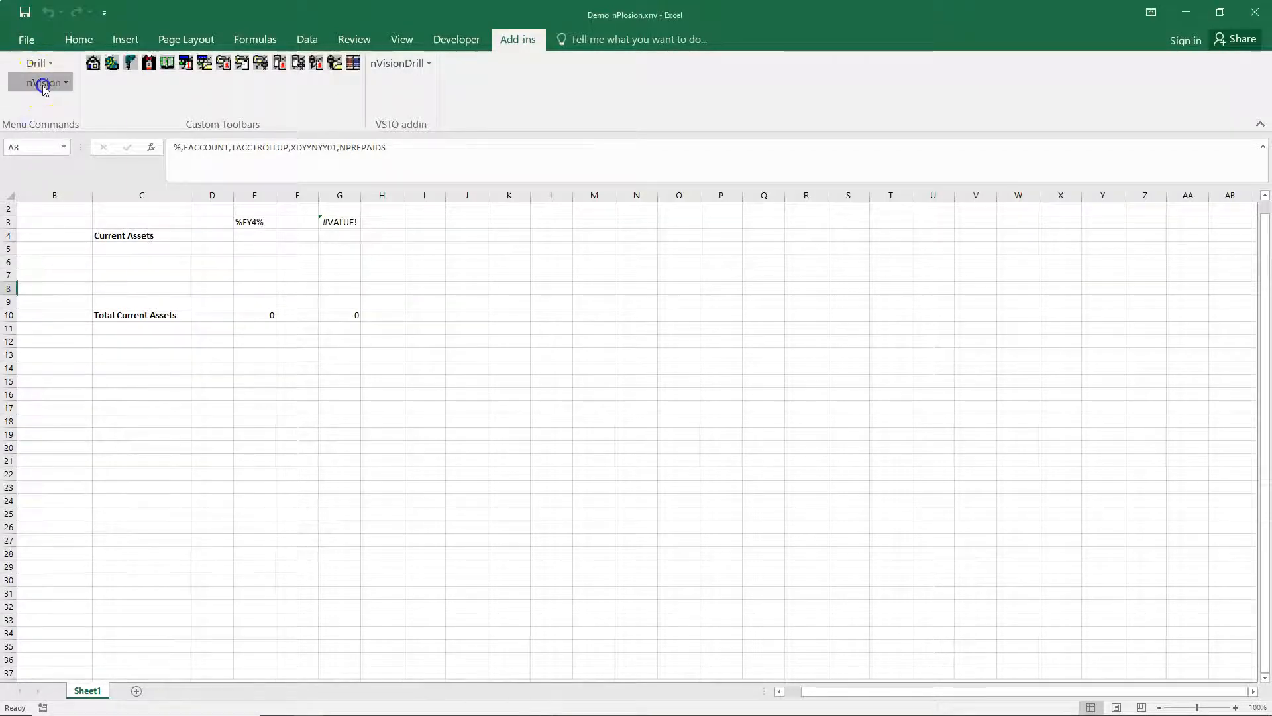
pyautogui.click(66, 285)
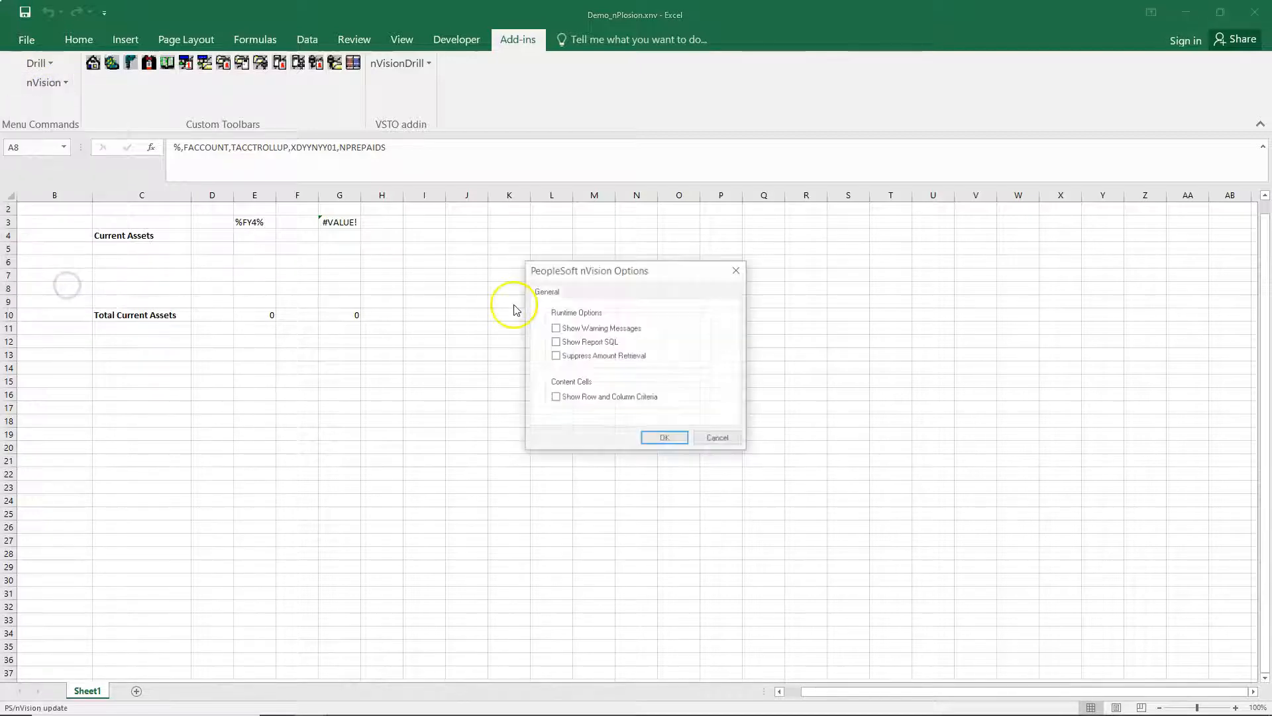
pyautogui.click(555, 397)
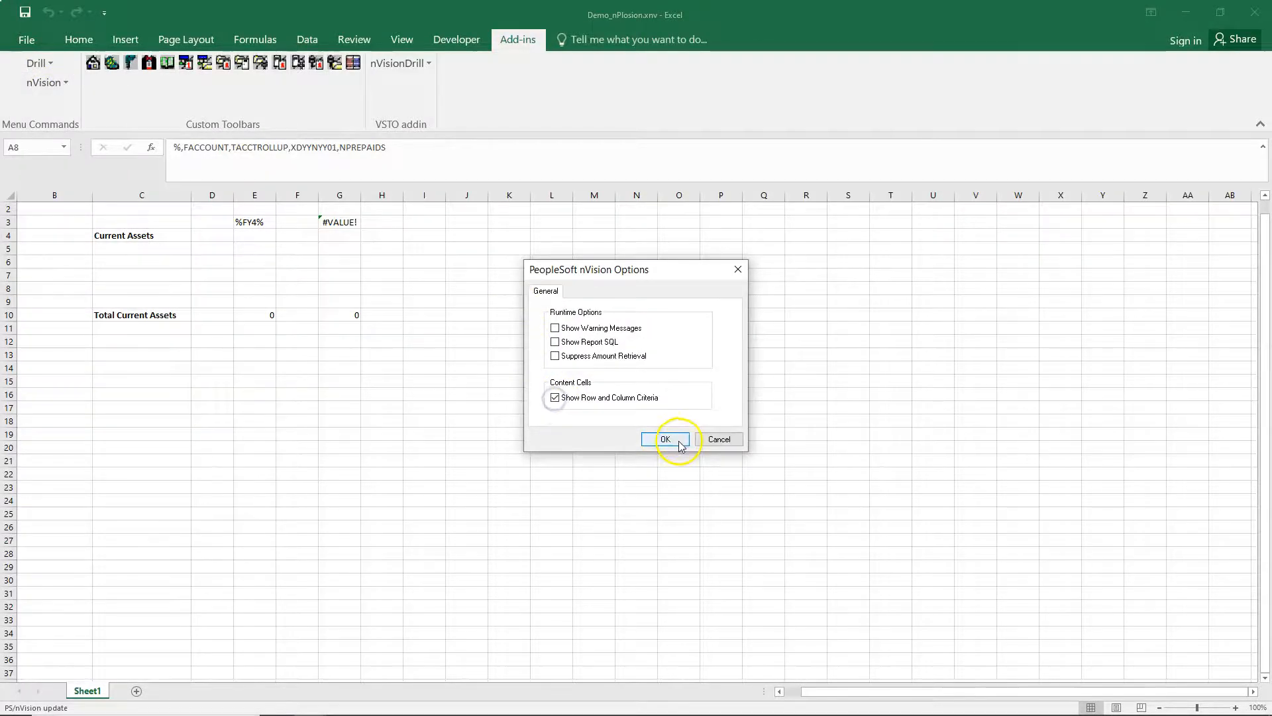
pyautogui.click(680, 441)
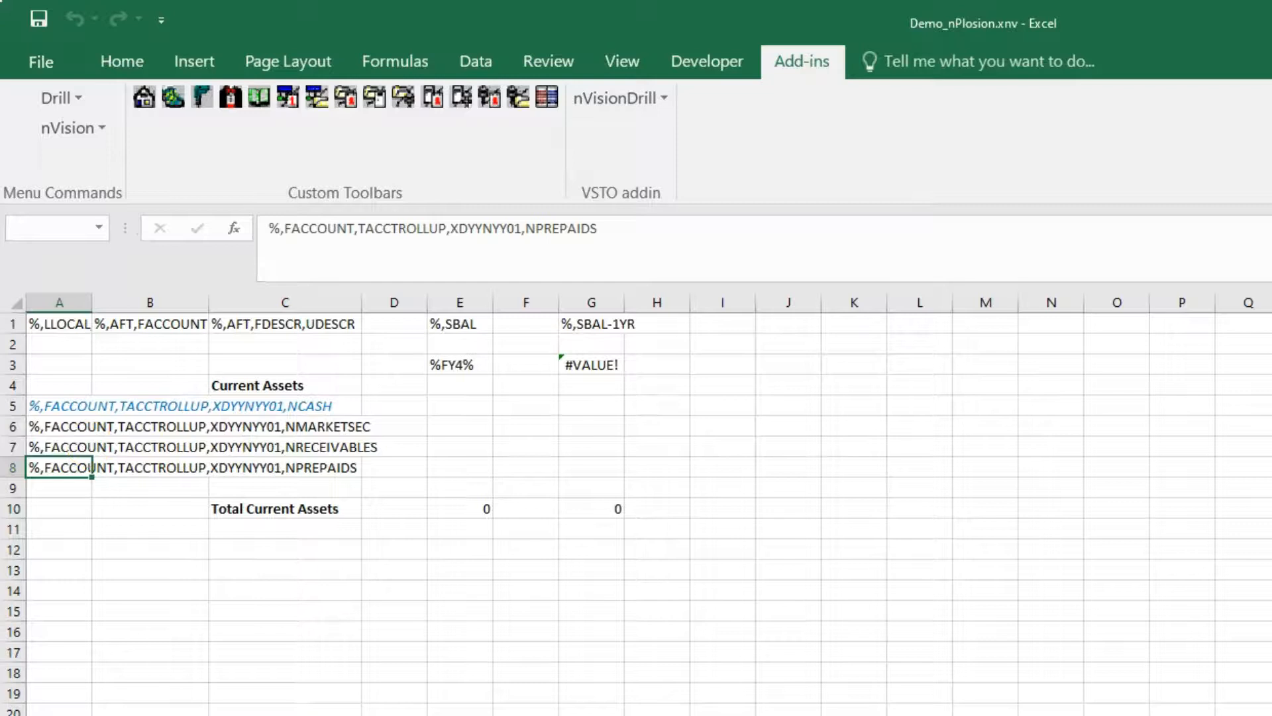
pyautogui.click(12, 405)
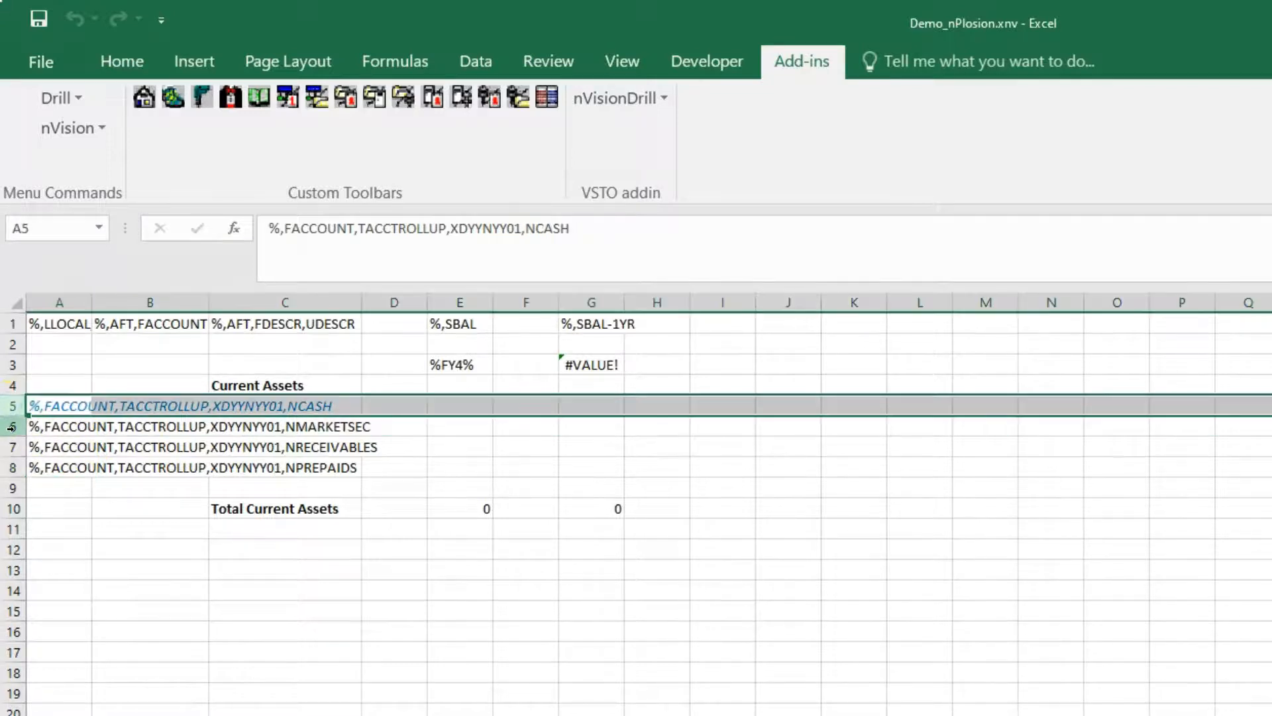
pyautogui.click(12, 426)
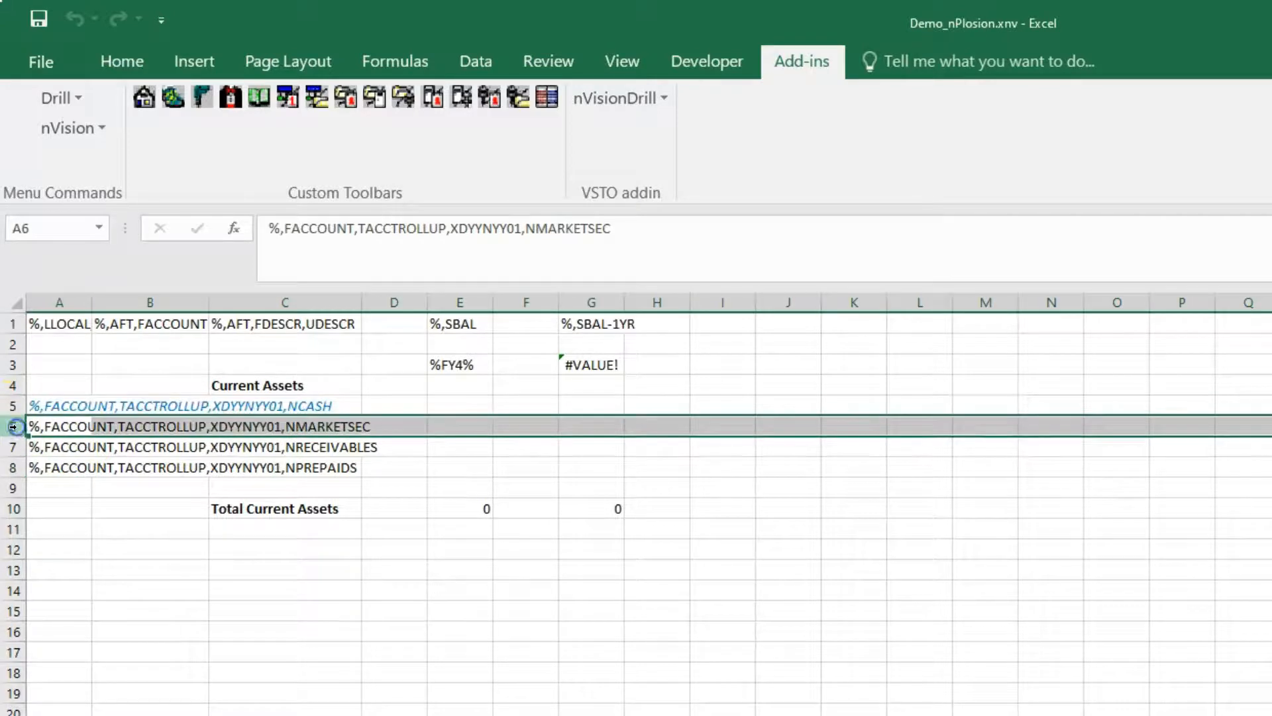
pyautogui.click(451, 302)
pyautogui.click(592, 302)
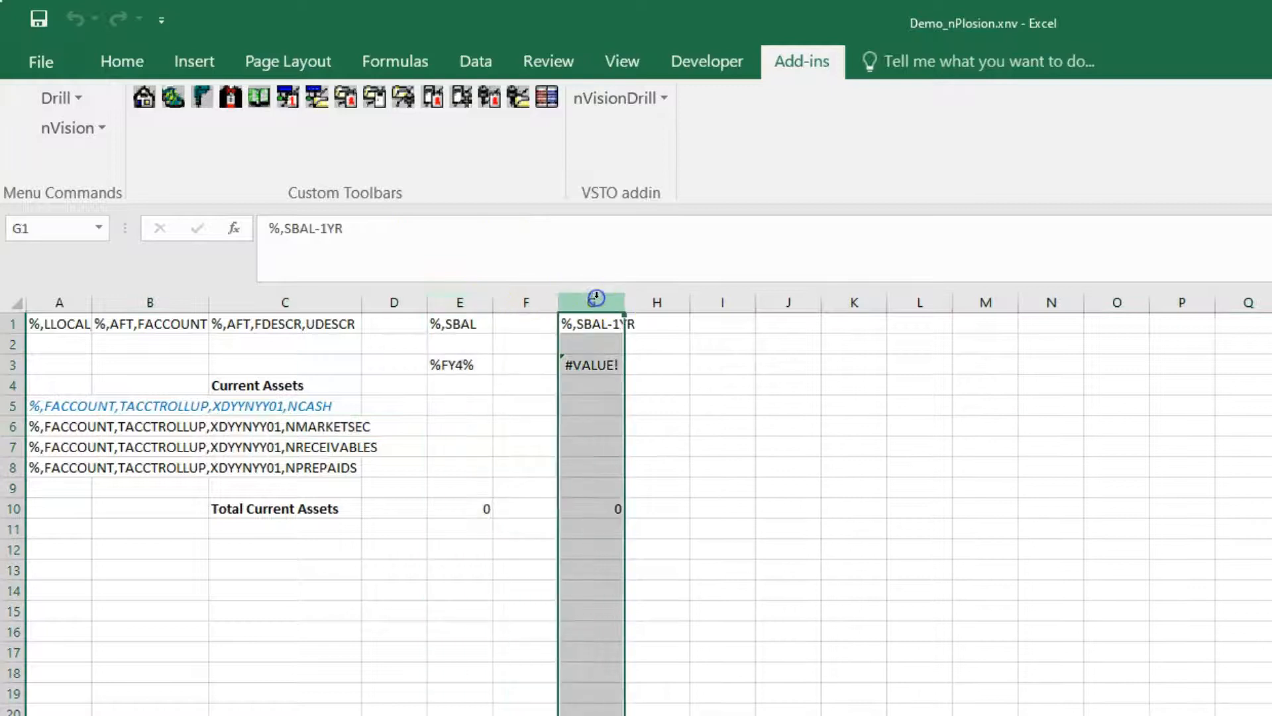
pyautogui.click(285, 302)
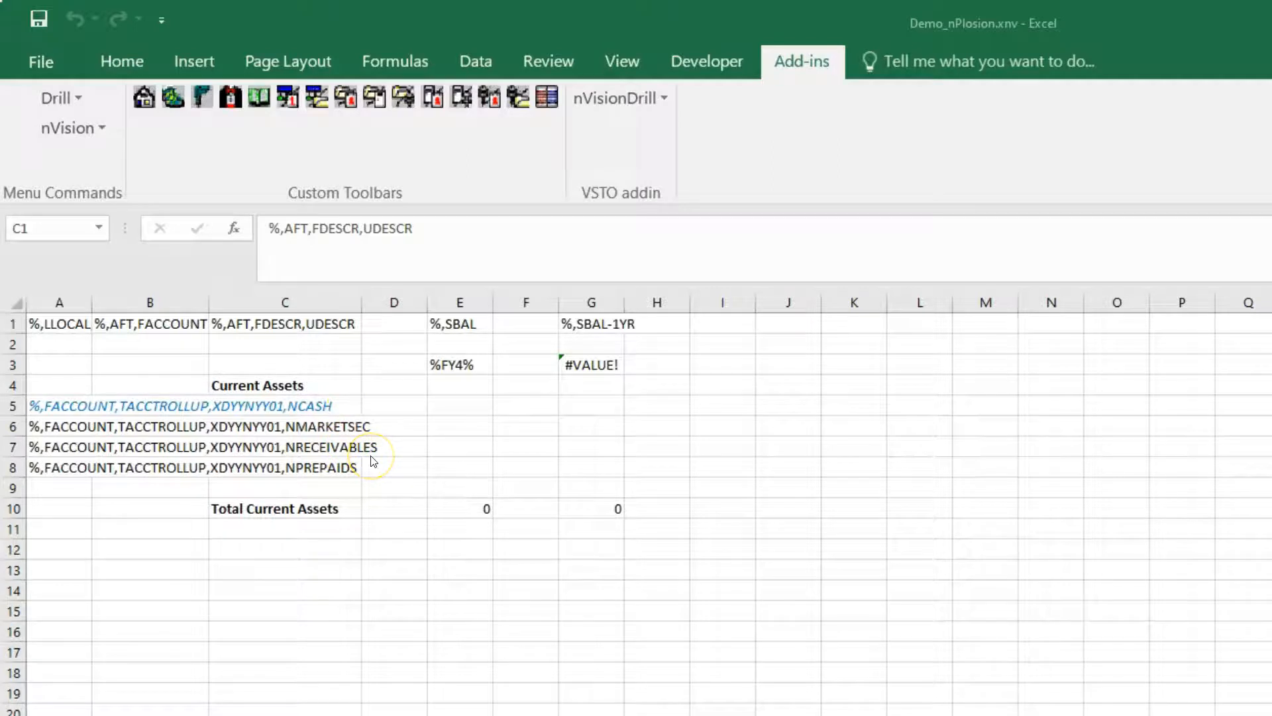
# Step: Start a scope definition named DEMO_SCP with the description "Demo Scop"
pyautogui.click(65, 130)
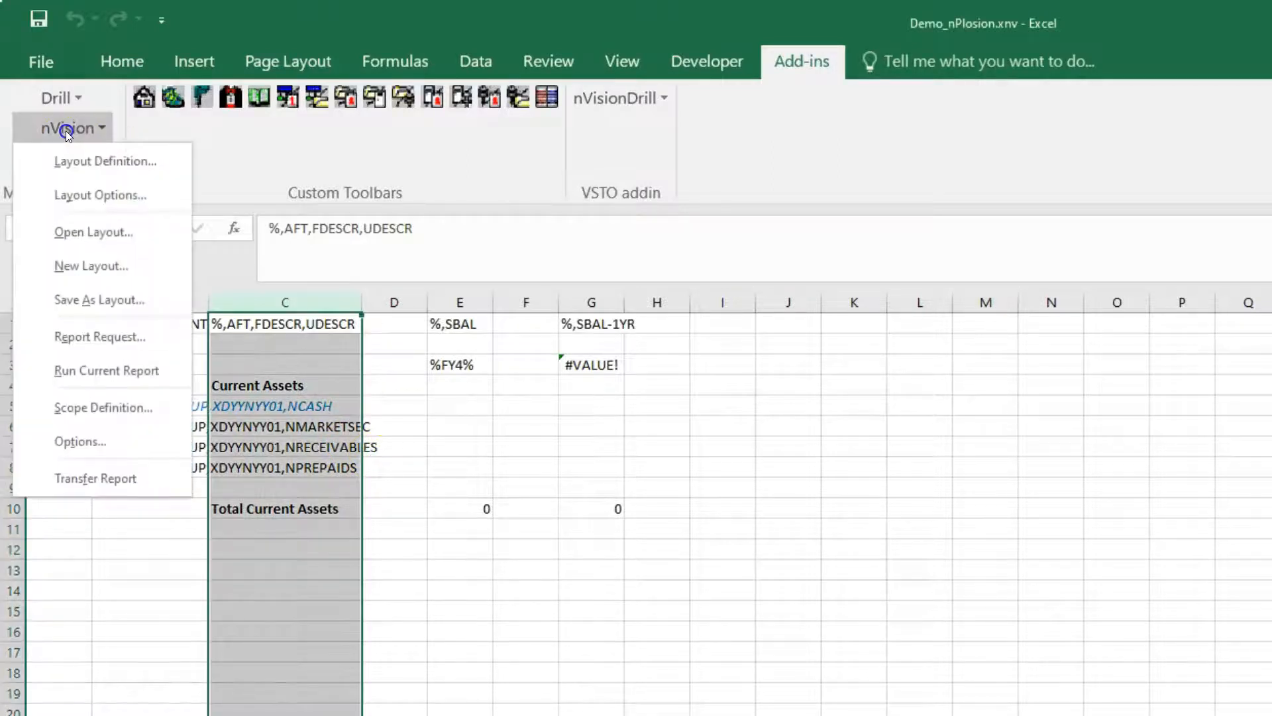
pyautogui.click(98, 405)
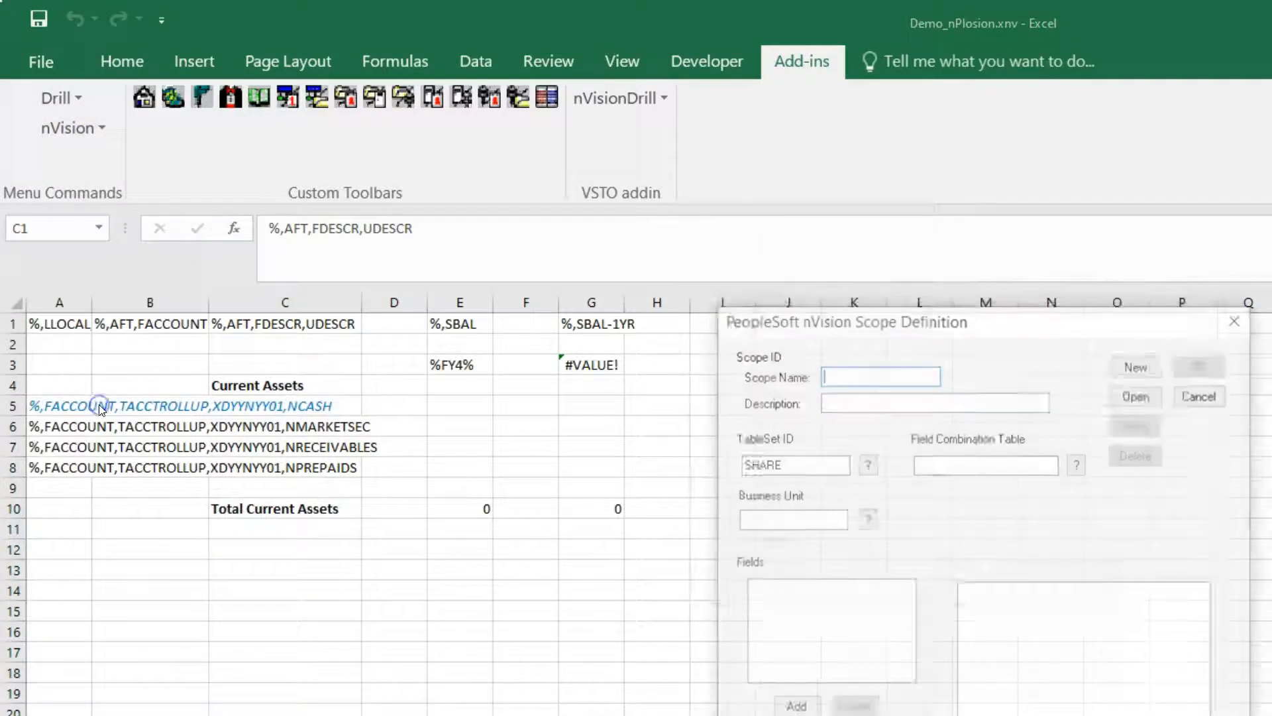
pyautogui.click(836, 374)
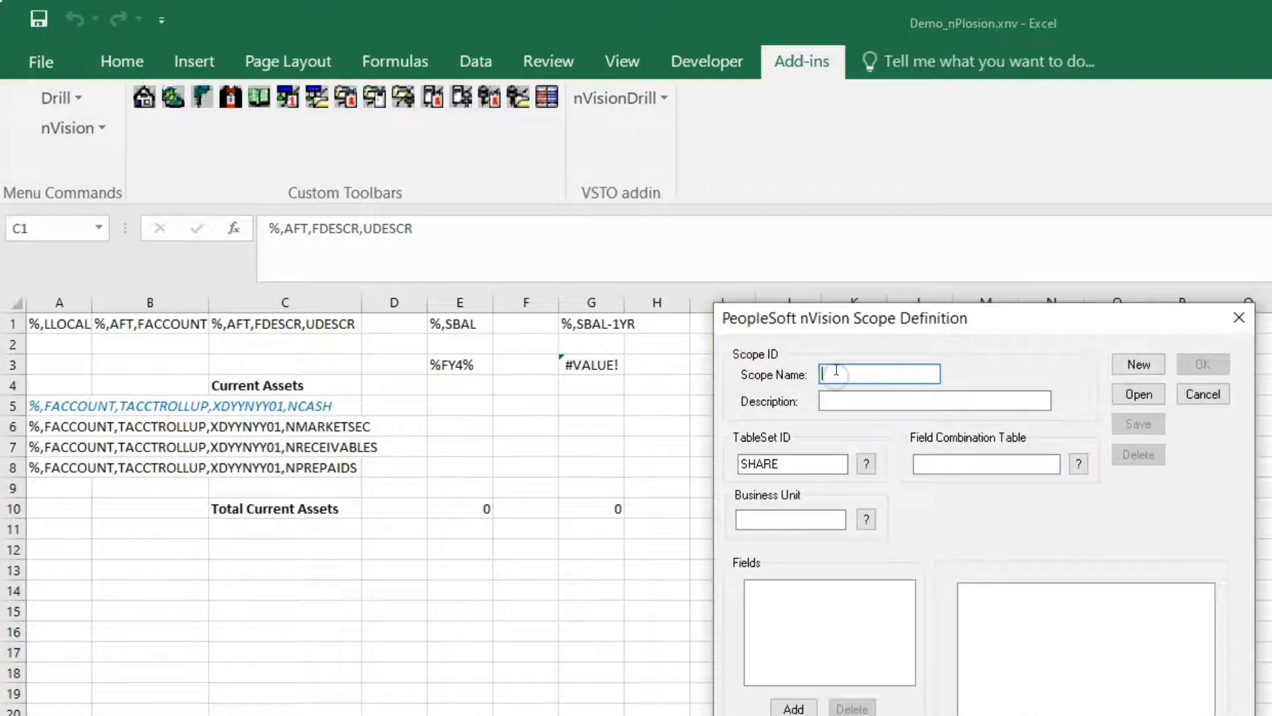
pyautogui.write('DEMO_SCP')
pyautogui.click(847, 403)
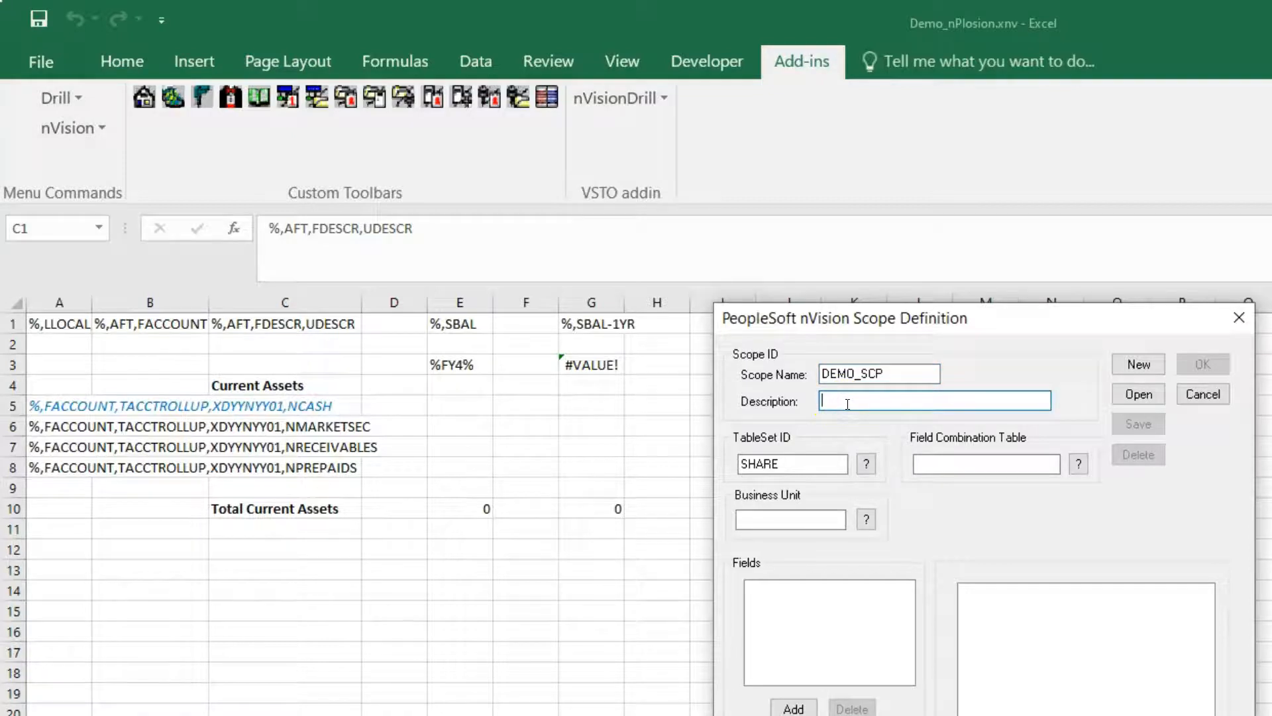
pyautogui.write('Demo Scop')
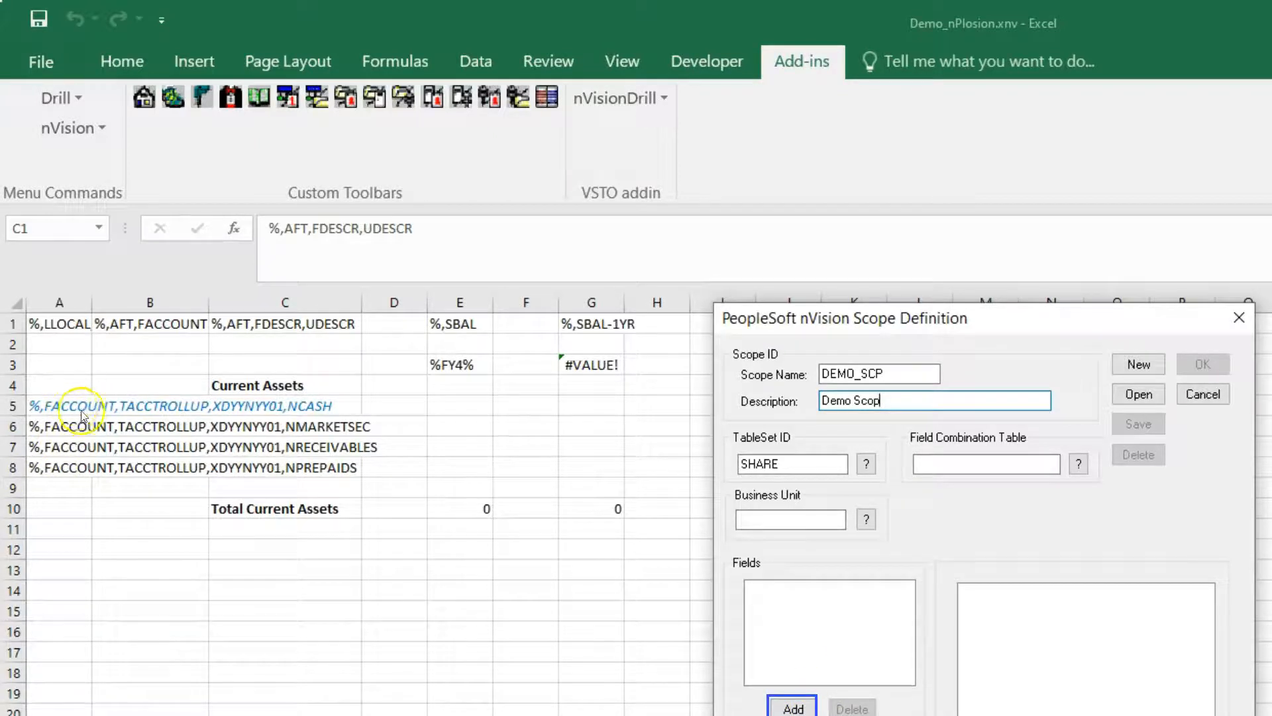
# Step: Add the ACCOUNT field to the scope using Selected Tree Nodes, effective date 01/01/1900 and the tree ACCTROLLUP
pyautogui.click(792, 708)
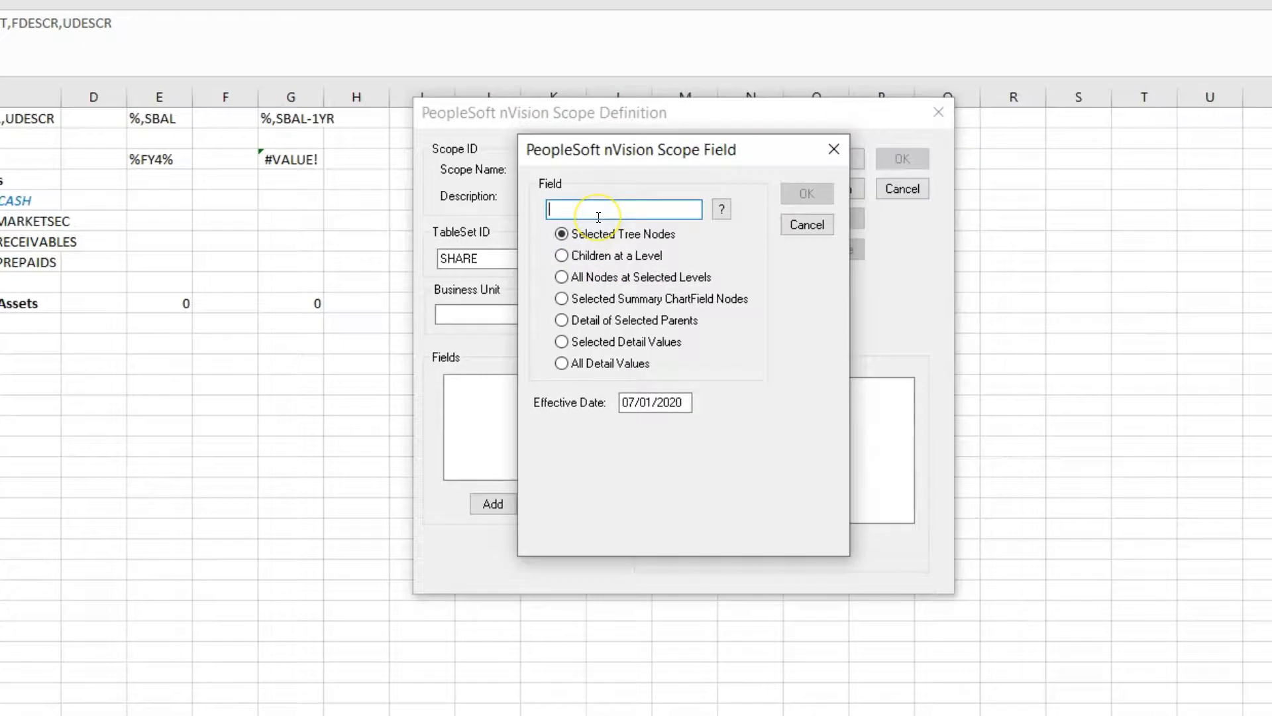
pyautogui.write('ACCOUNT')
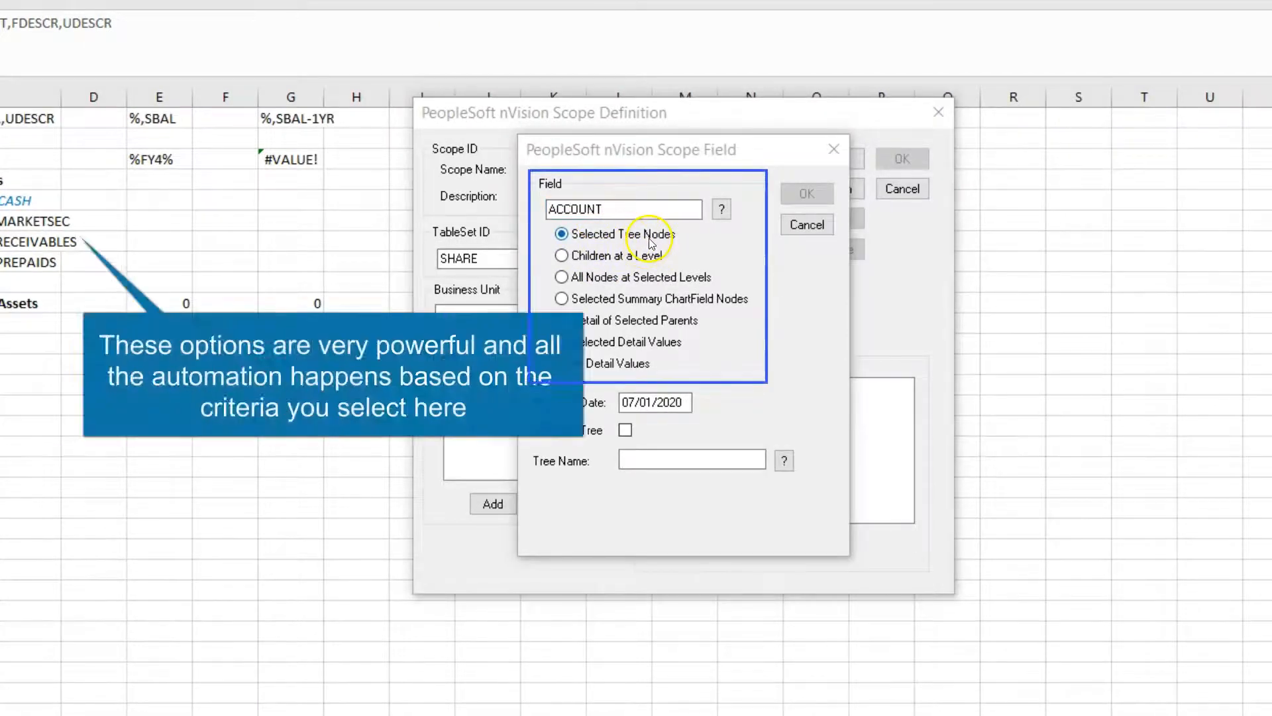
pyautogui.doubleClick(646, 399)
pyautogui.write('01/01')
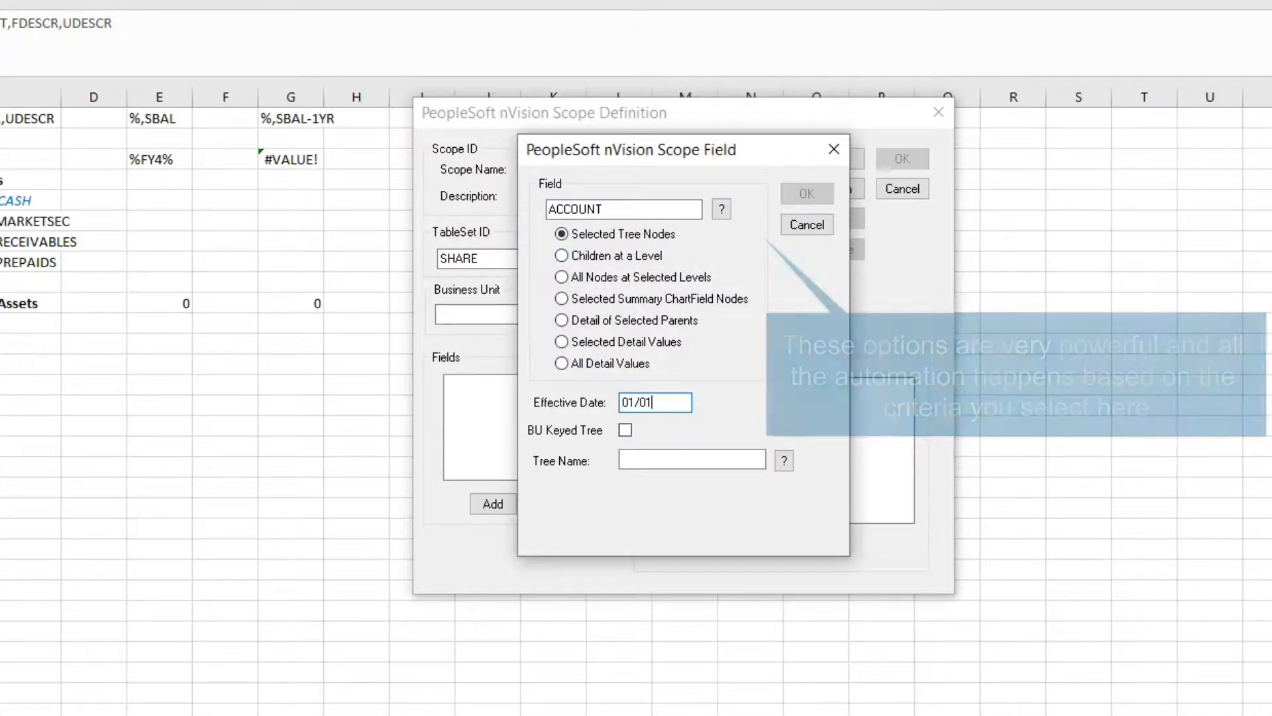
pyautogui.write('/1900')
pyautogui.click(696, 458)
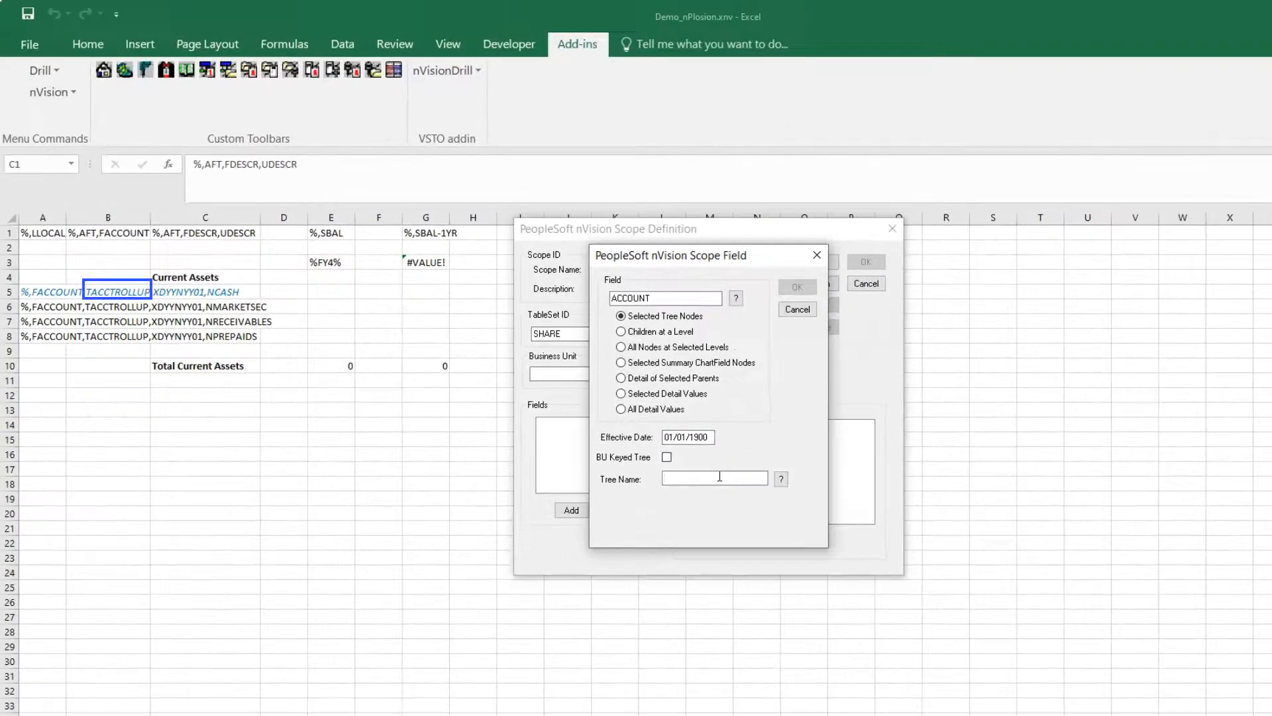
pyautogui.write('ACCTROLLUP')
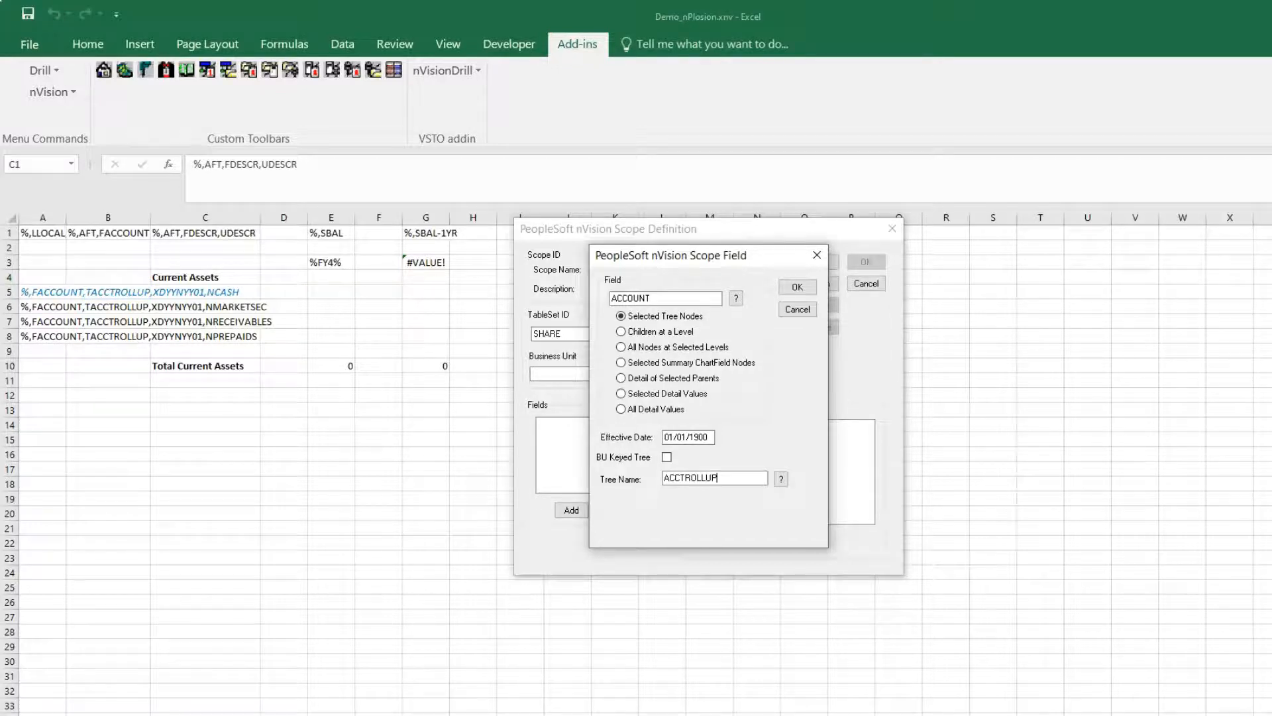
pyautogui.click(778, 478)
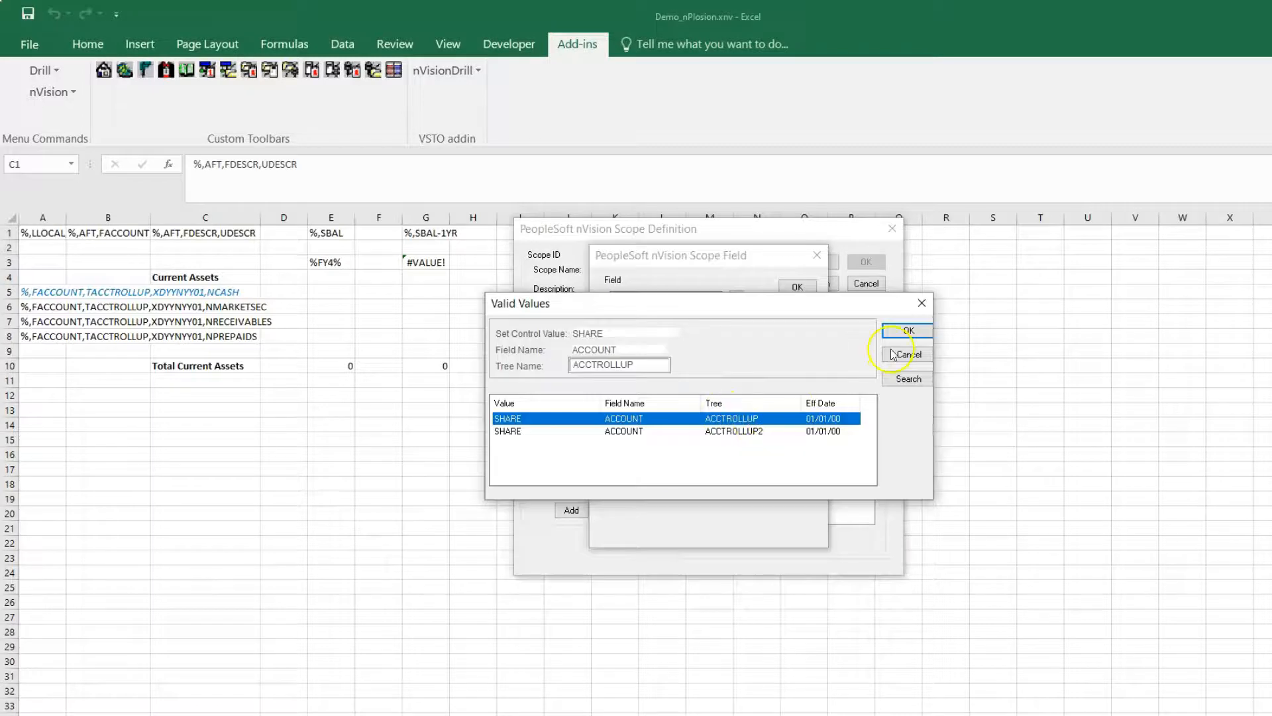
pyautogui.click(896, 331)
pyautogui.click(798, 286)
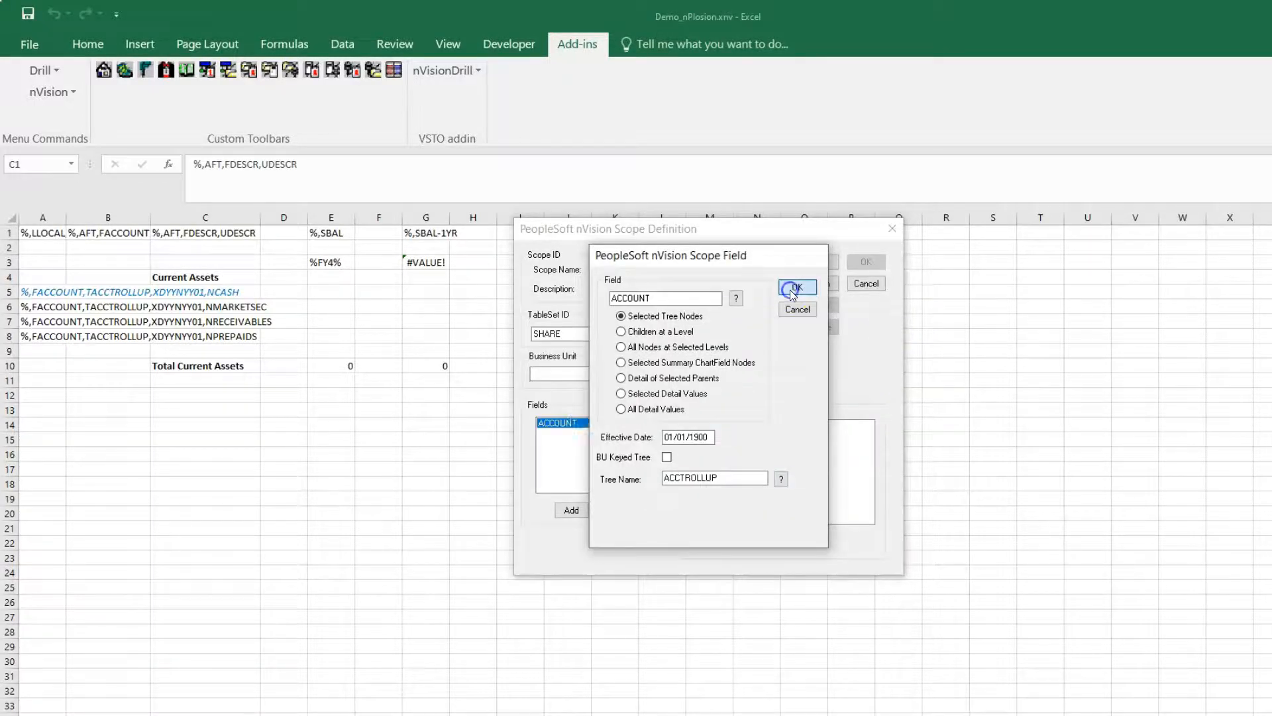
# Step: List the tree nodes by position, add CASH and RECEIVABLES to the scope, then save and close the scope definition
pyautogui.click(811, 450)
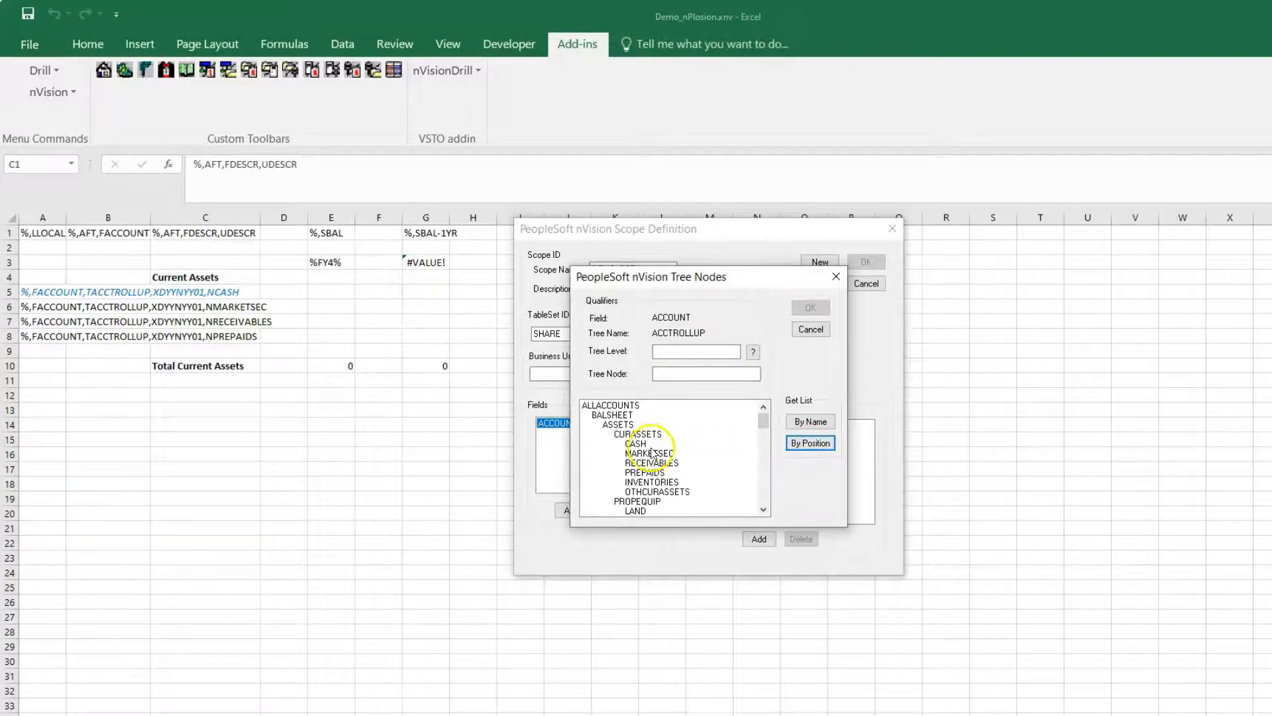
pyautogui.click(637, 444)
pyautogui.keyDown('ctrl'); pyautogui.click(662, 463); pyautogui.keyUp('ctrl')
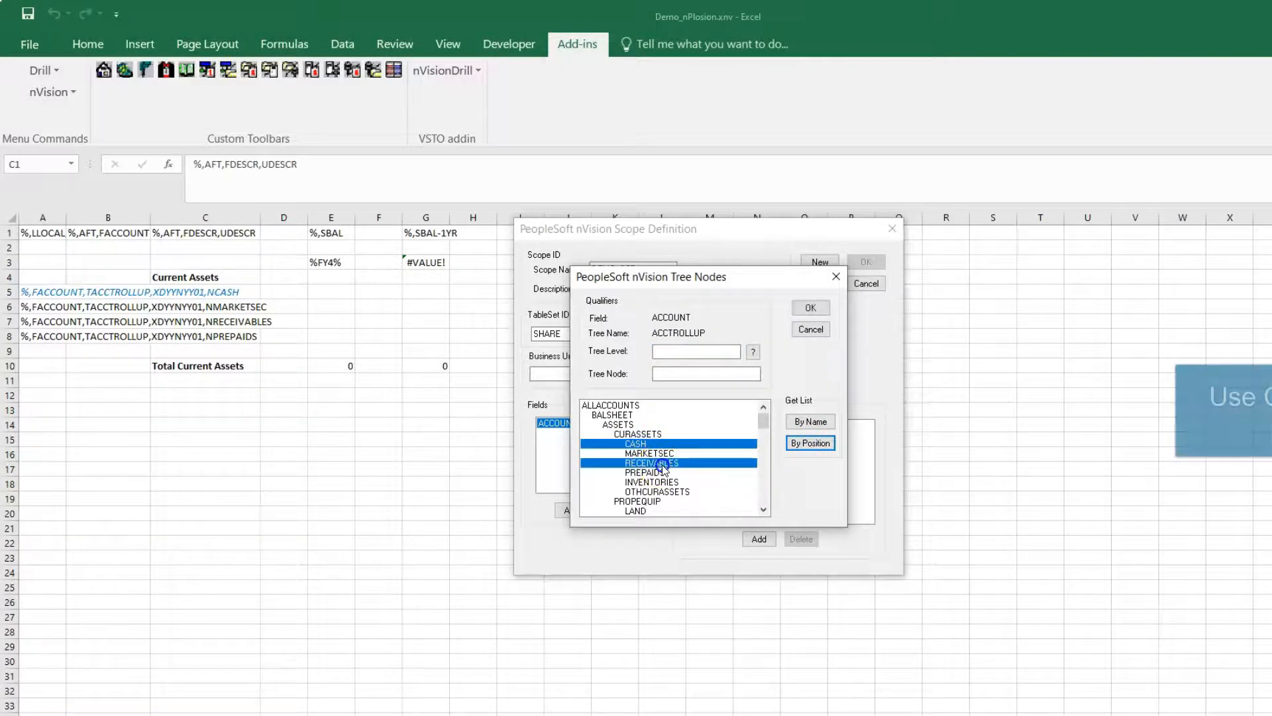
pyautogui.click(811, 308)
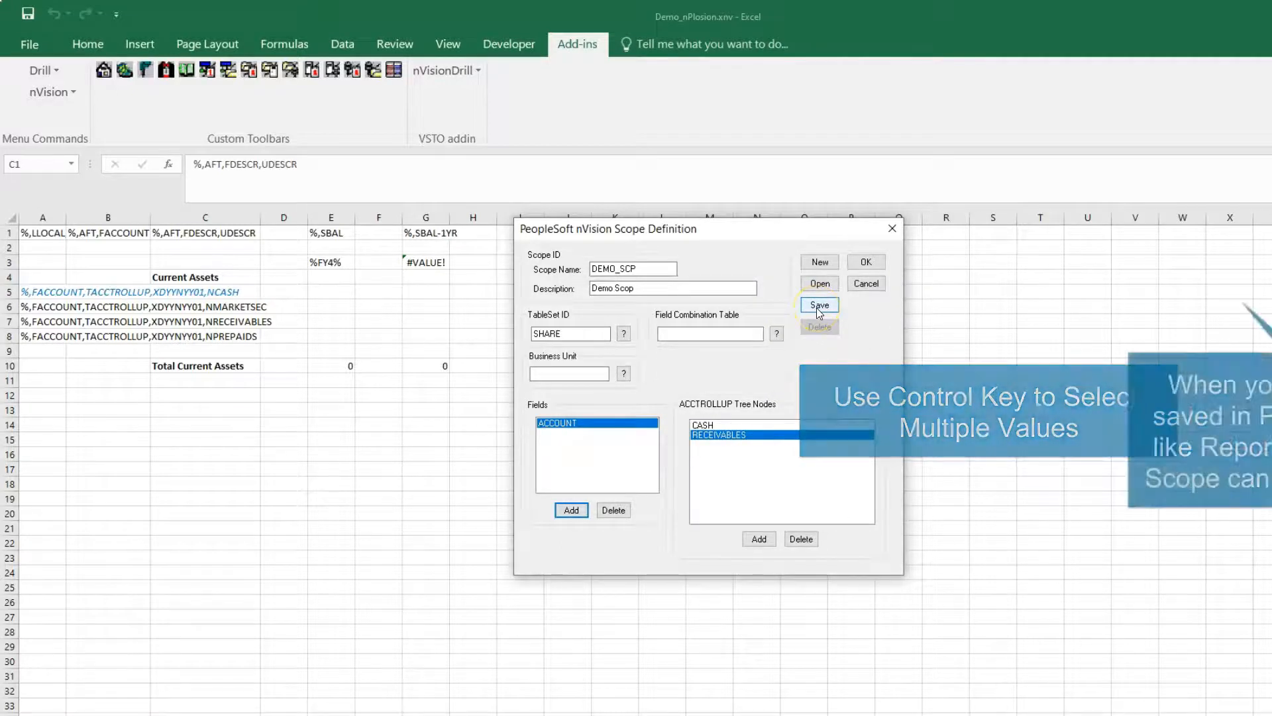
pyautogui.click(819, 306)
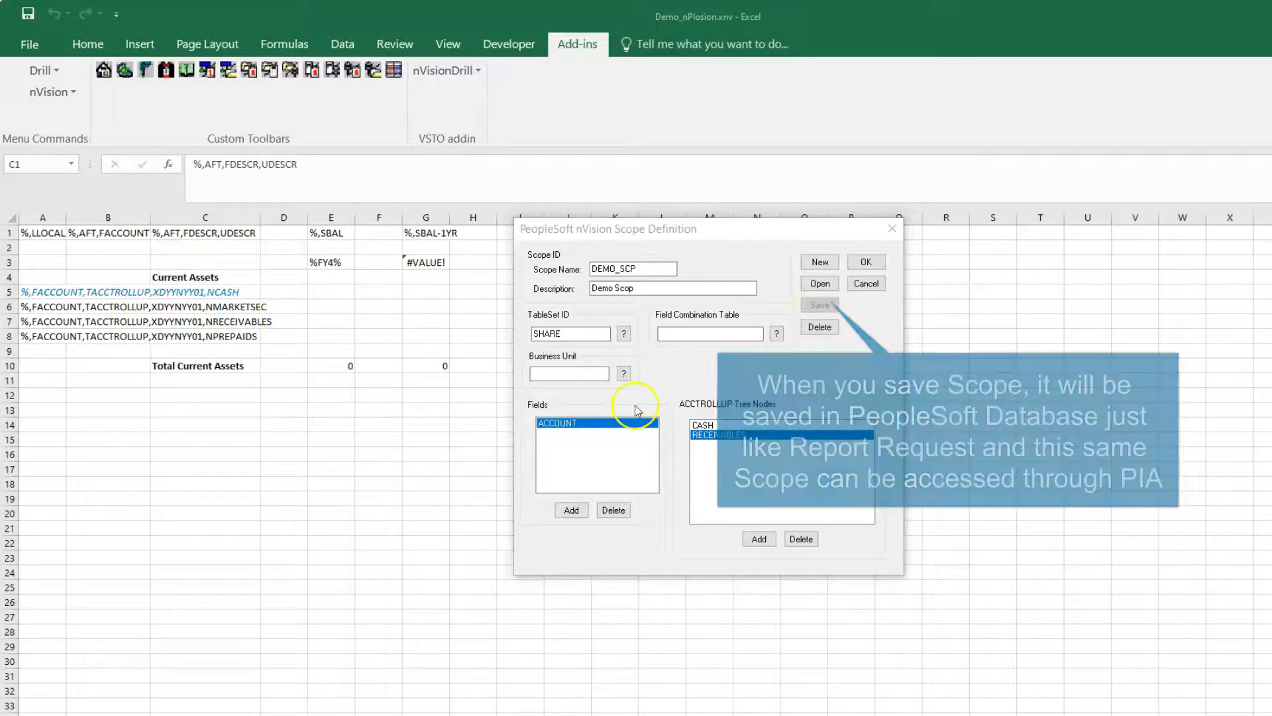
pyautogui.click(866, 263)
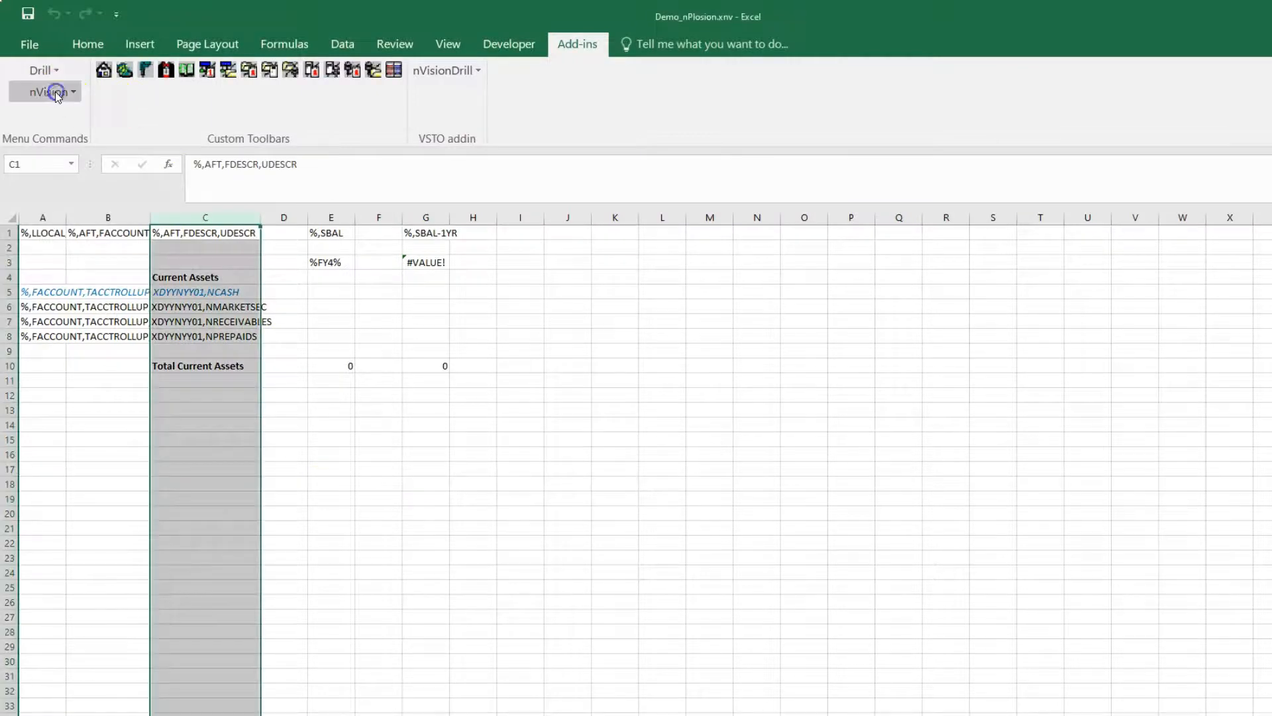
# Step: Turn off Show Row and Column Criteria in the nVision options
pyautogui.click(56, 93)
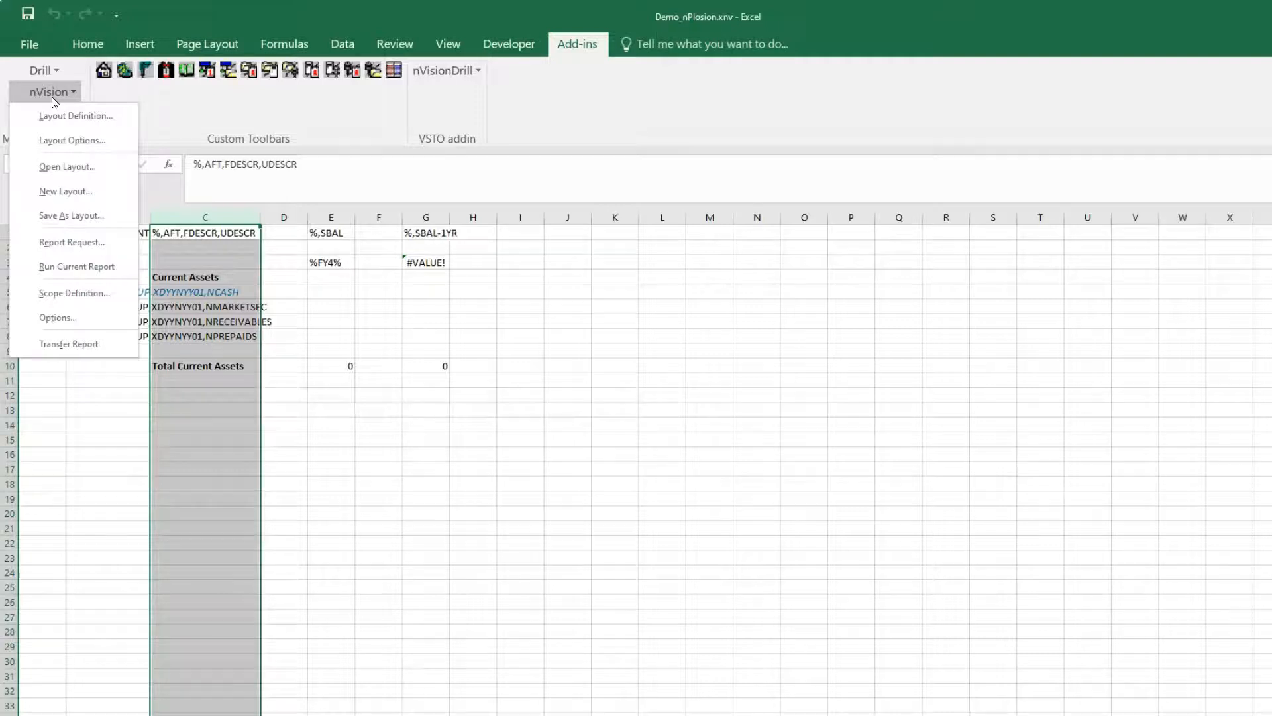
pyautogui.click(59, 318)
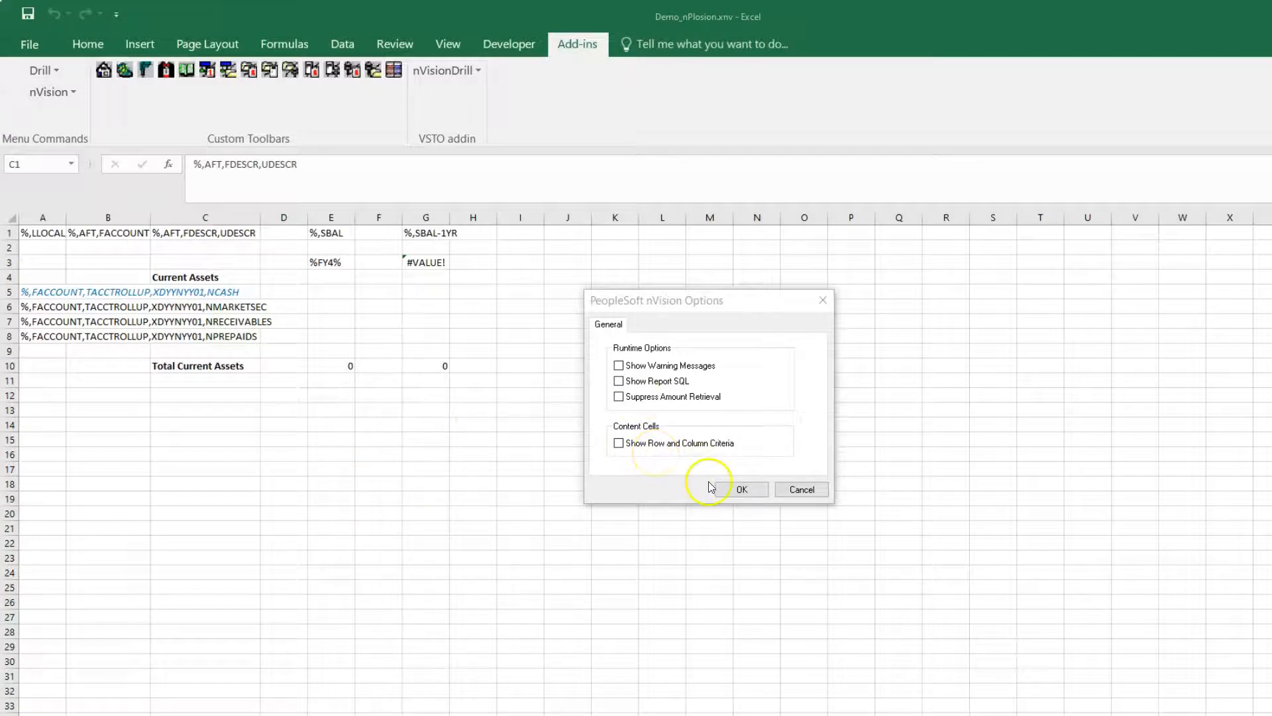
pyautogui.click(733, 489)
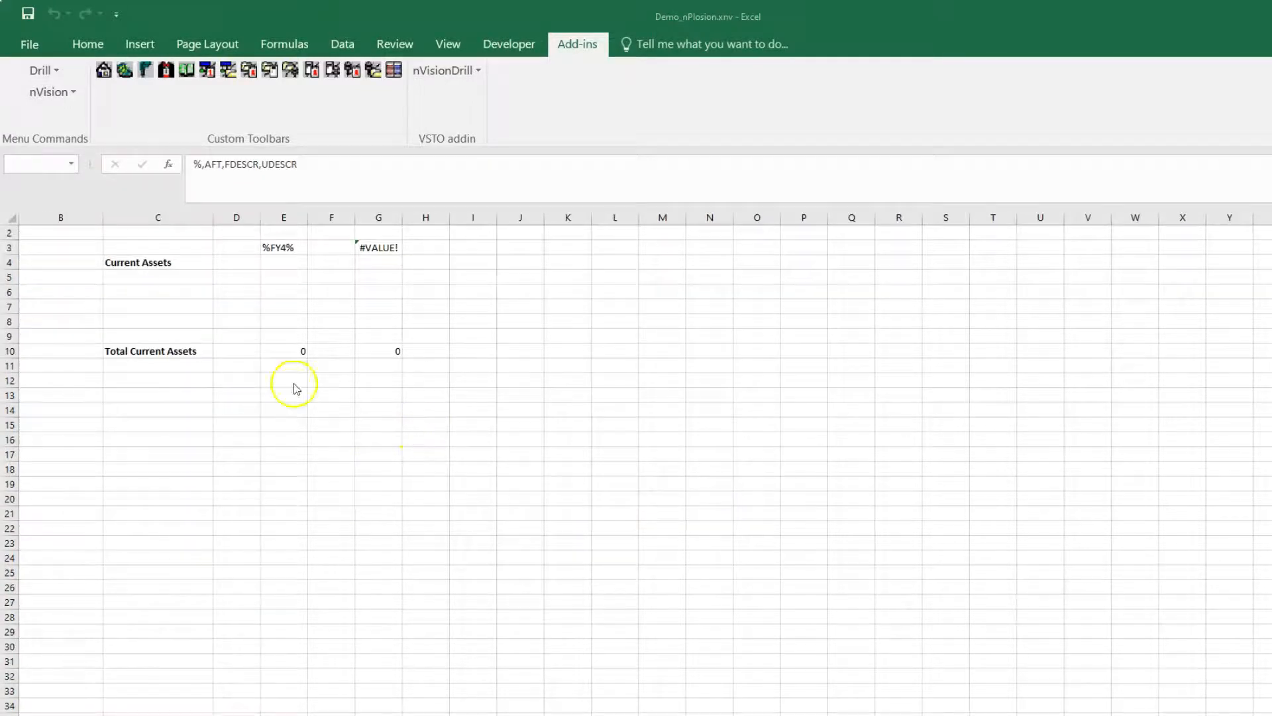
# Step: Assign the scope DEMO_SCP to the DEMO_N1 report request
pyautogui.click(46, 93)
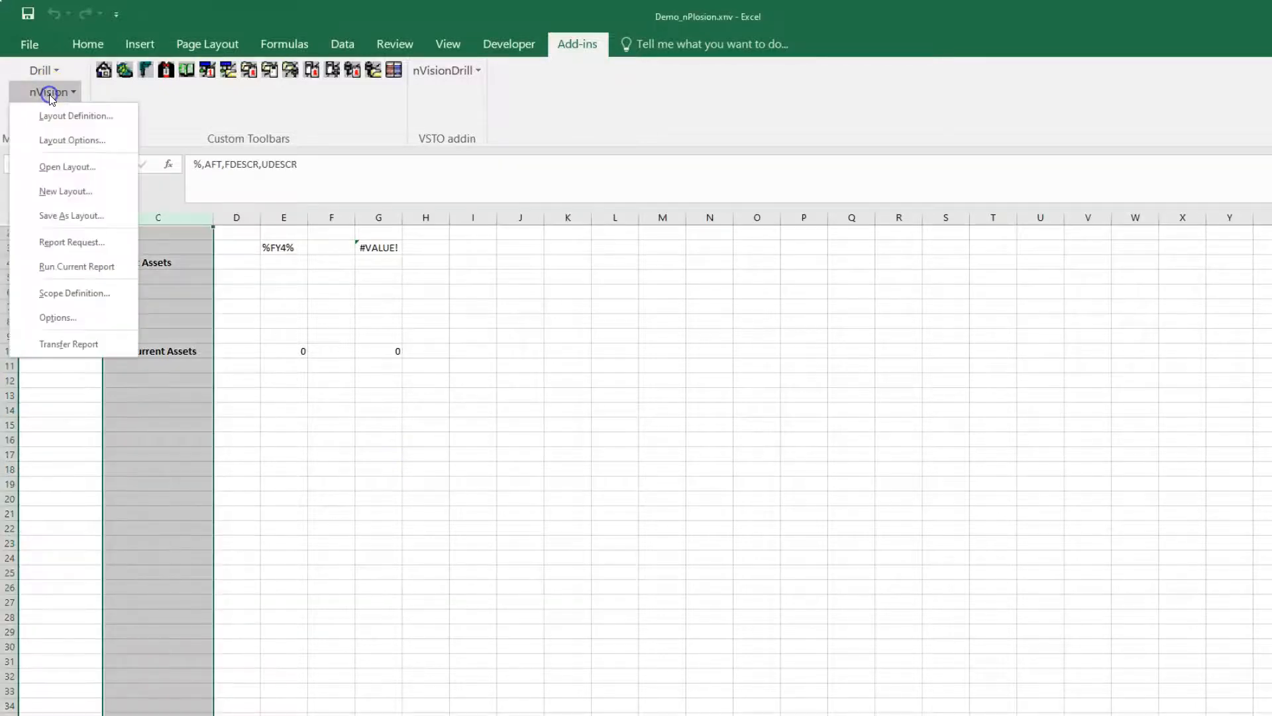
pyautogui.click(74, 238)
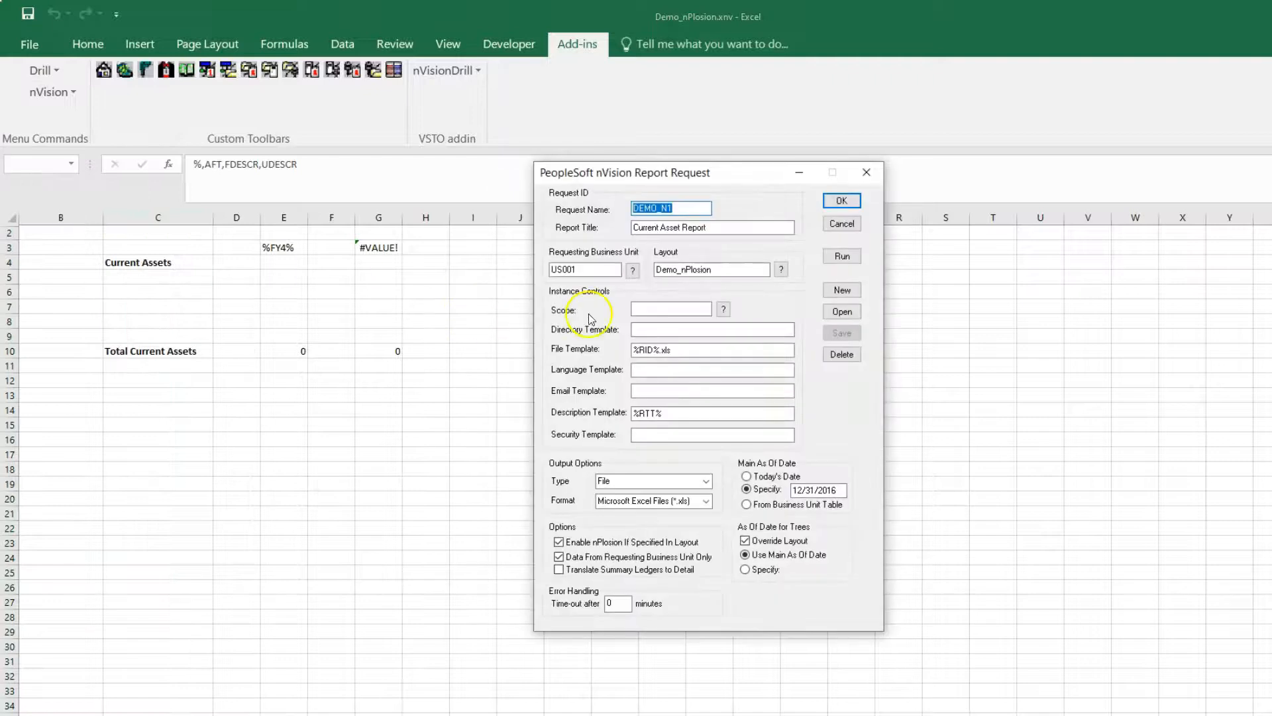
pyautogui.click(655, 309)
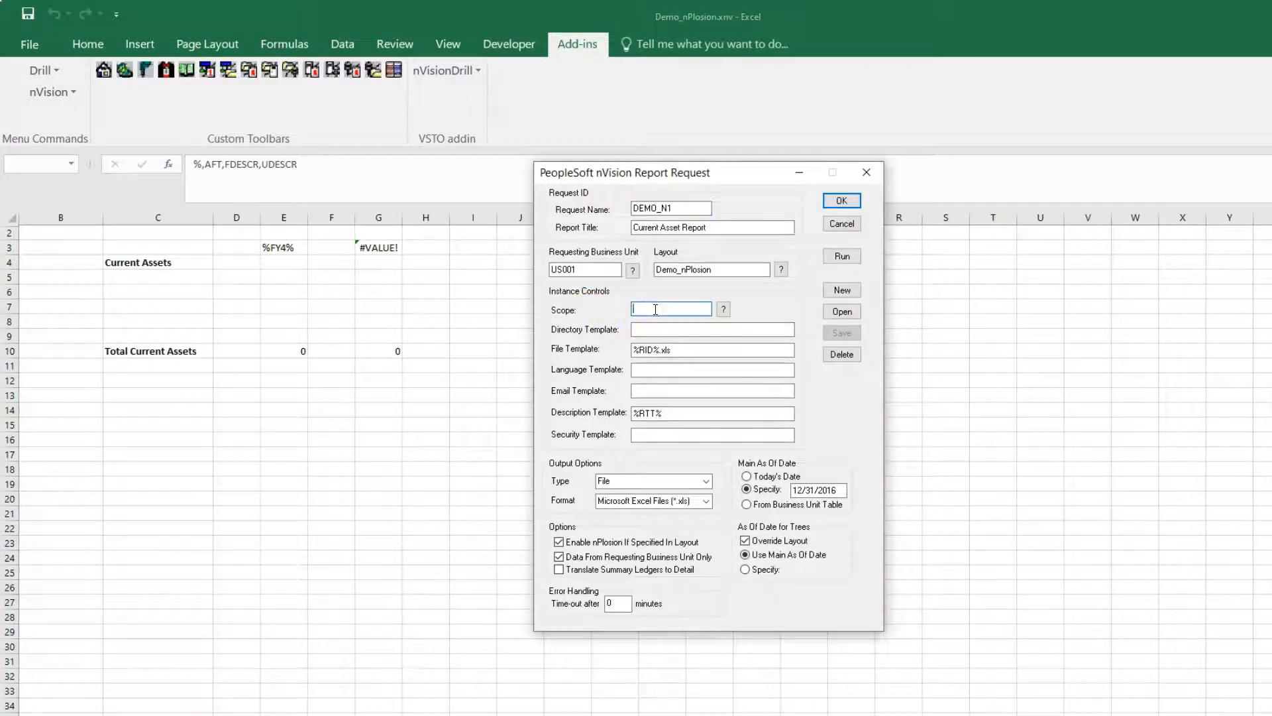
pyautogui.write('DEMO')
pyautogui.click(724, 309)
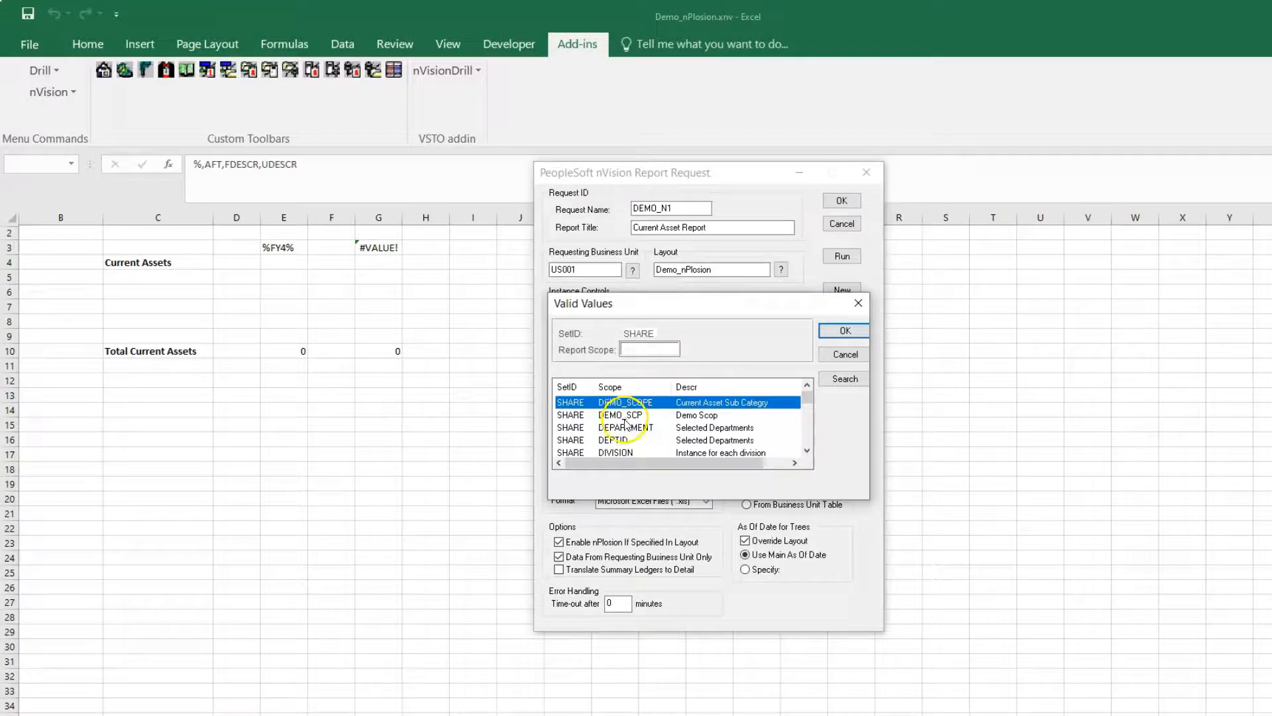
pyautogui.click(623, 415)
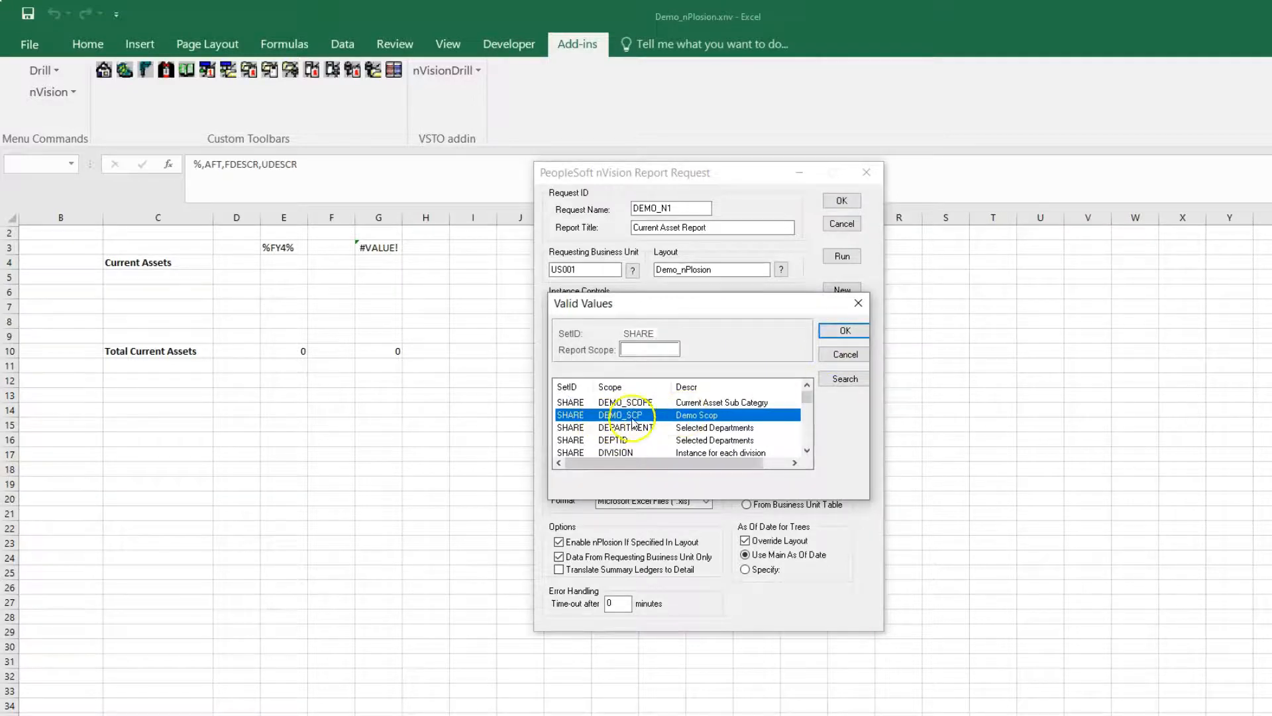
pyautogui.click(843, 331)
# Step: Switch to File Explorer, launch pscfg.exe from the winx86 folder and open the Default profile's nVision settings
pyautogui.click(108, 712)
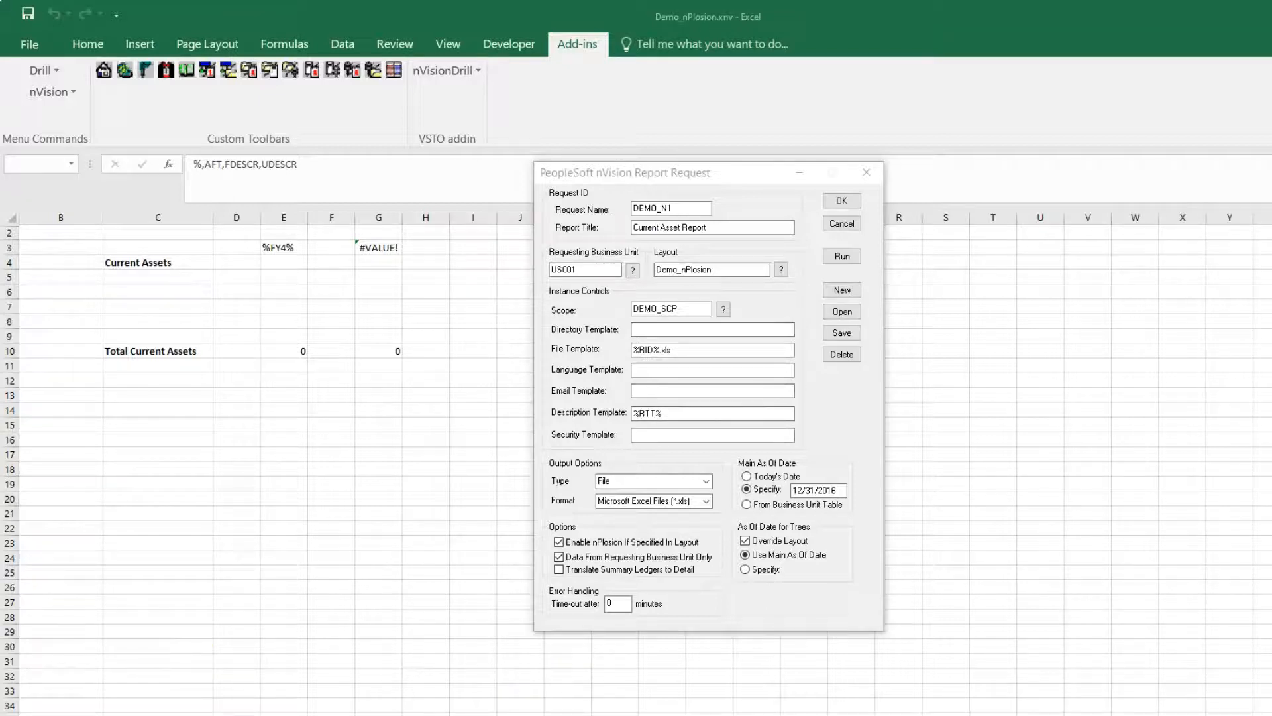
pyautogui.click(468, 699)
pyautogui.click(212, 369)
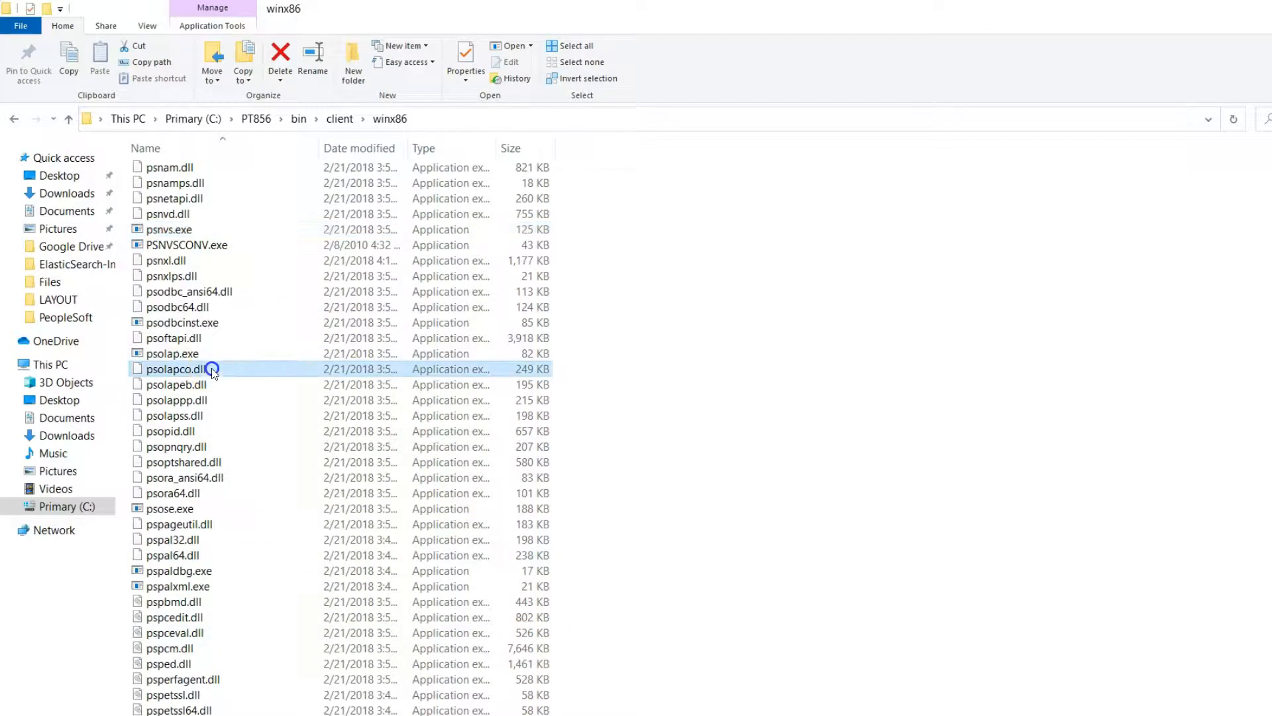
pyautogui.write('pscfg')
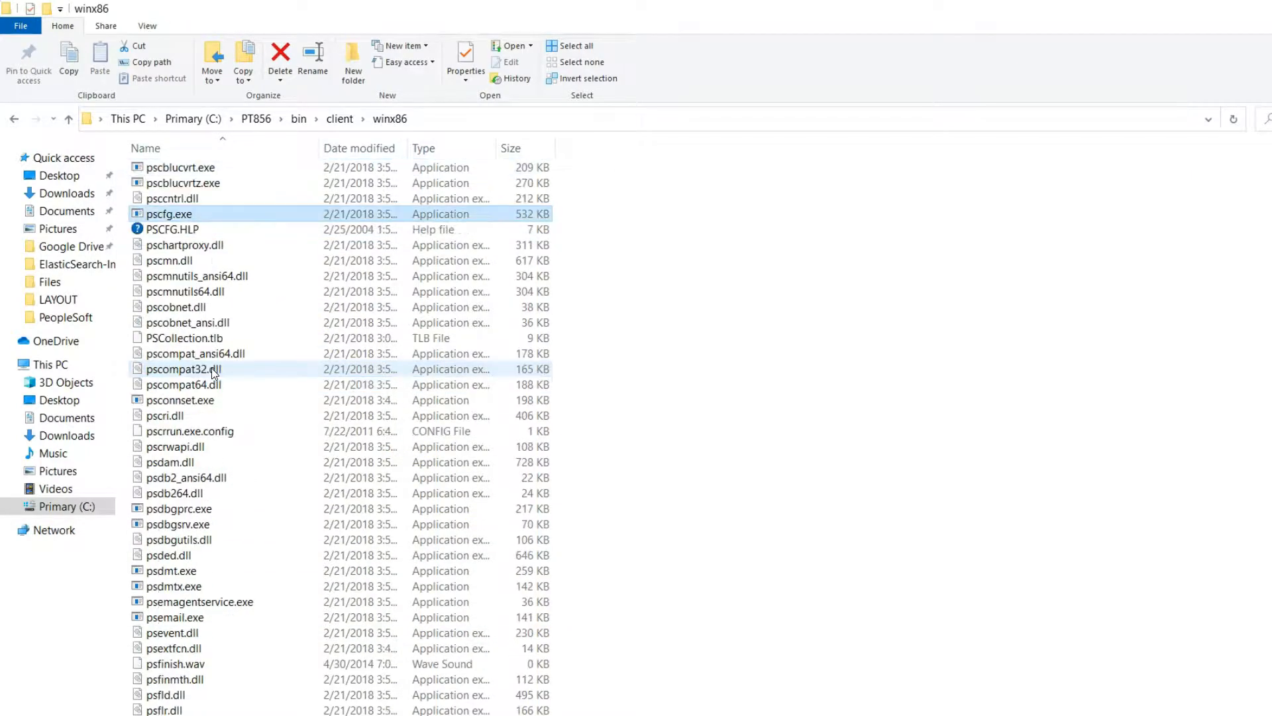
pyautogui.click(159, 218)
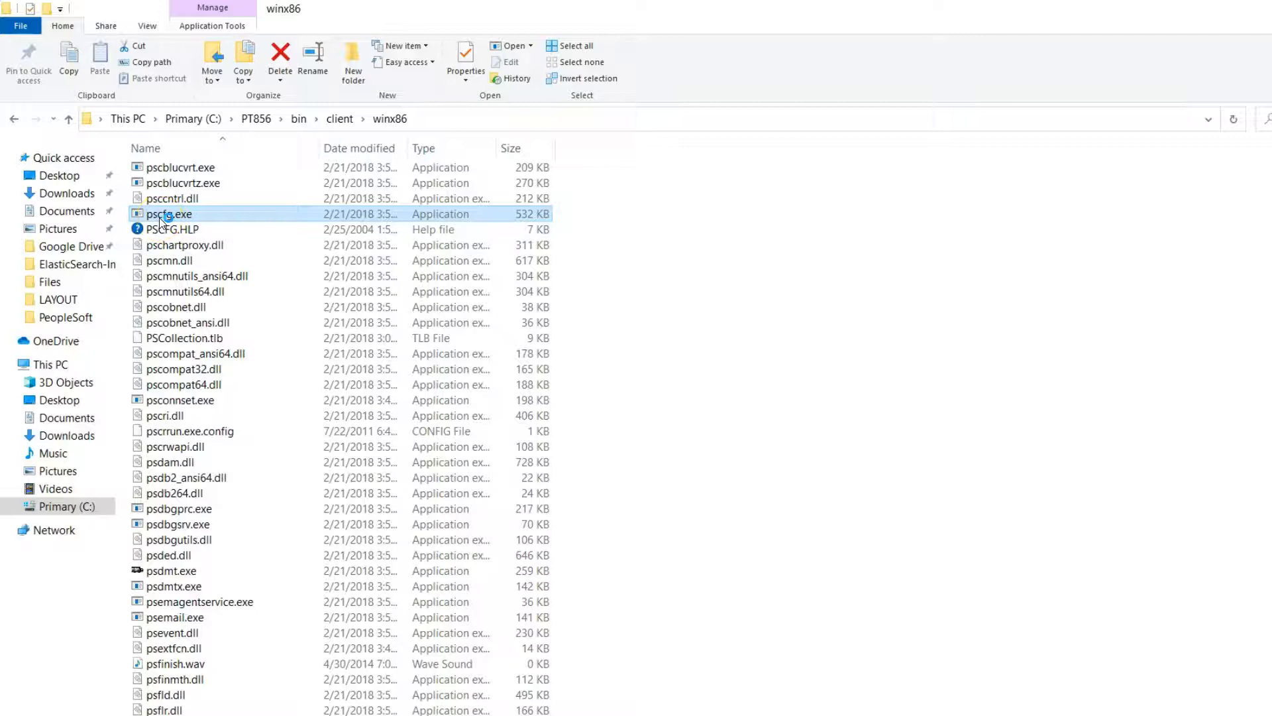
pyautogui.click(872, 224)
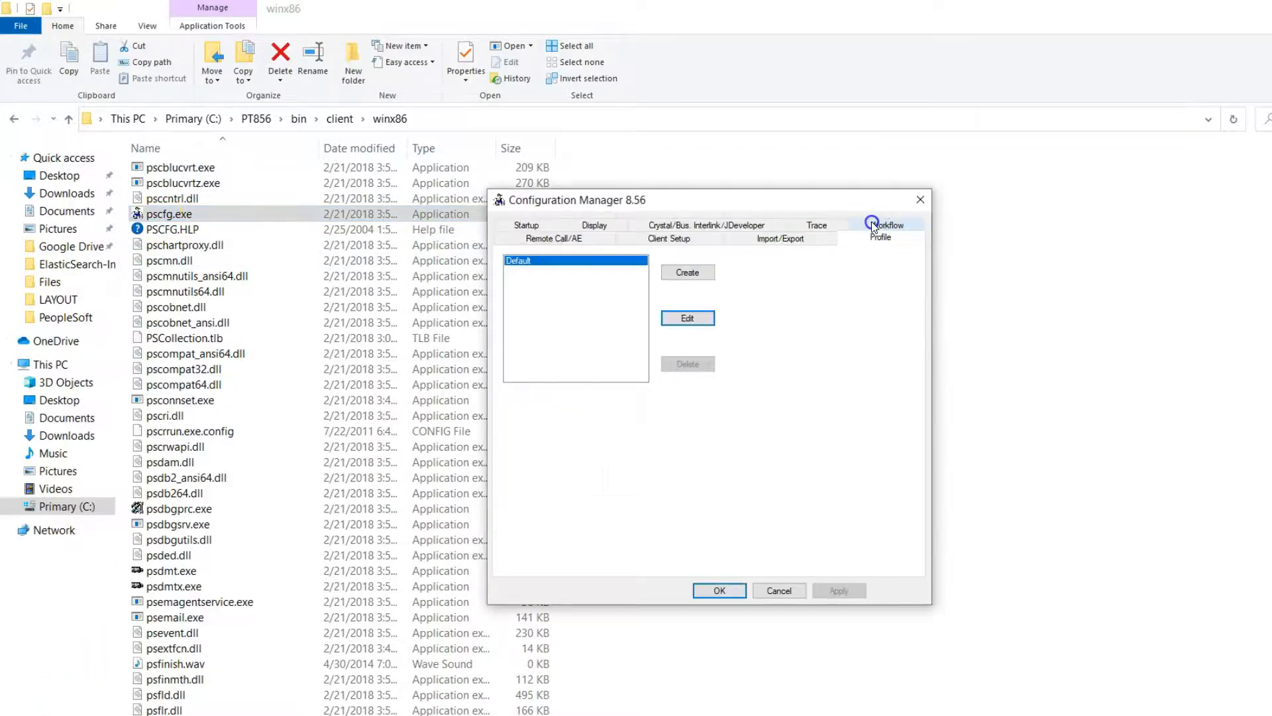
pyautogui.click(686, 318)
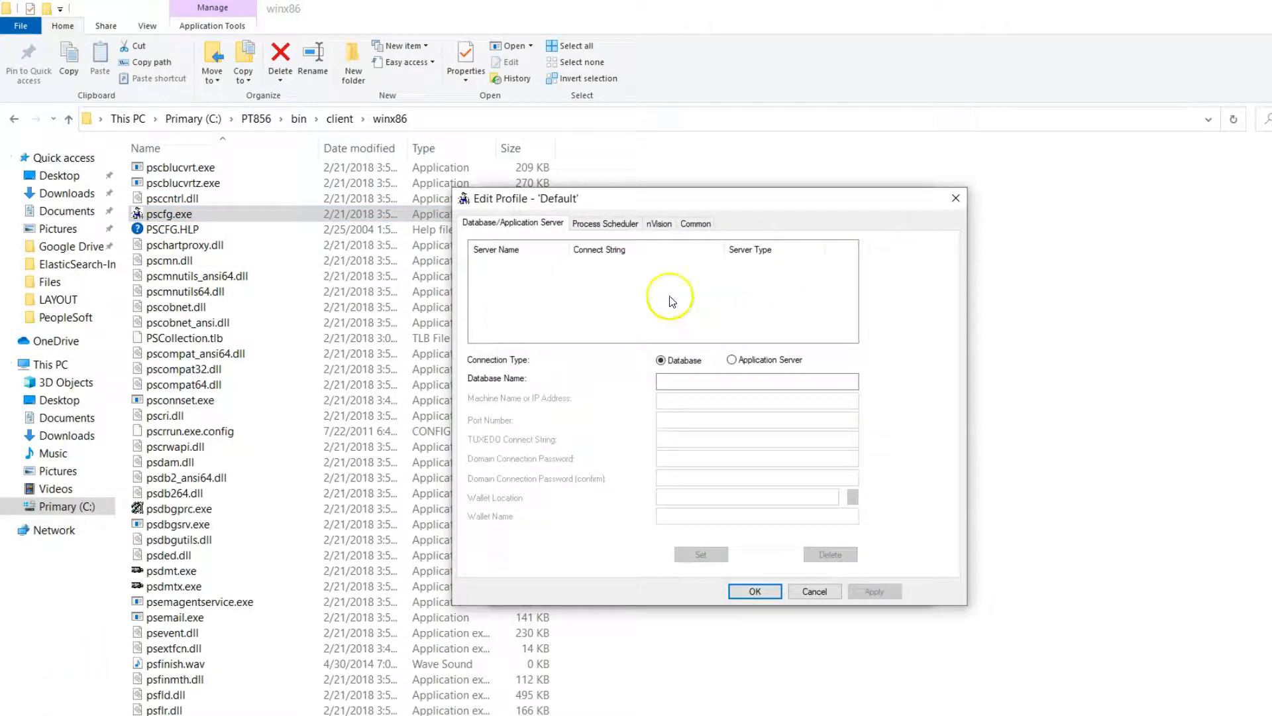
pyautogui.click(660, 224)
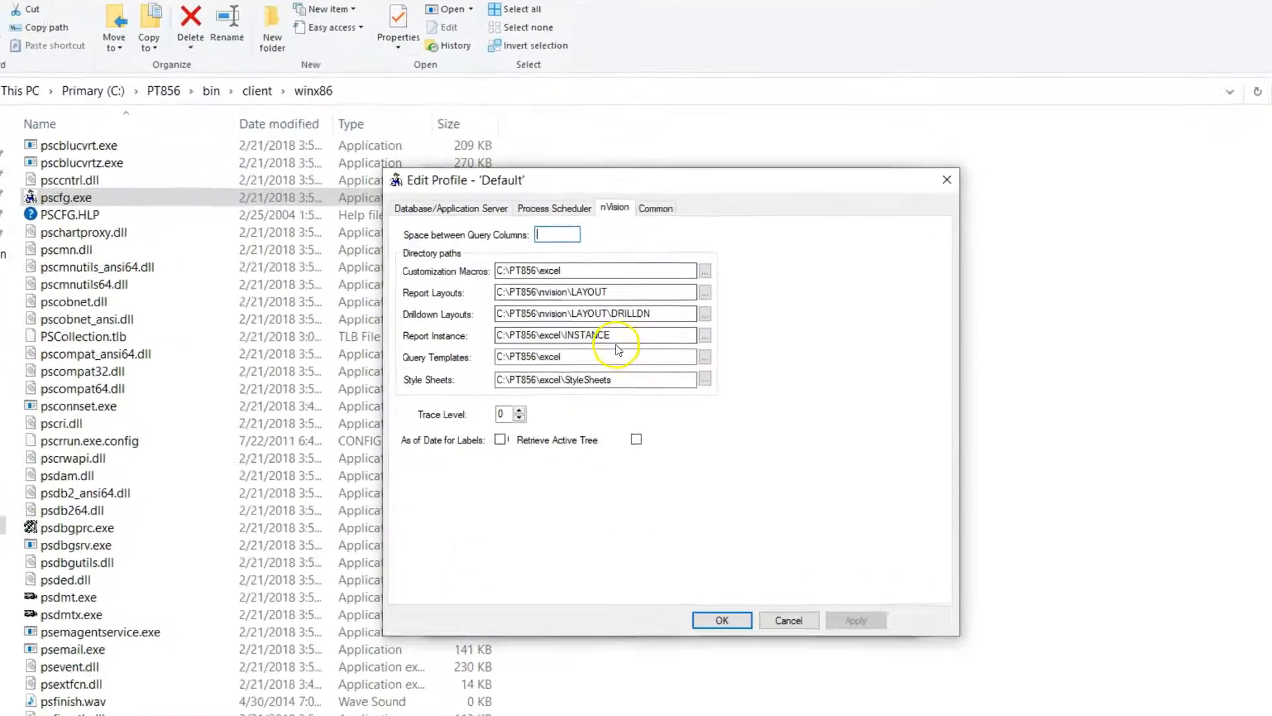
# Step: Copy the Report Instance directory path from the Default profile's nVision settings
pyautogui.moveTo(623, 334); pyautogui.dragTo(483, 336)
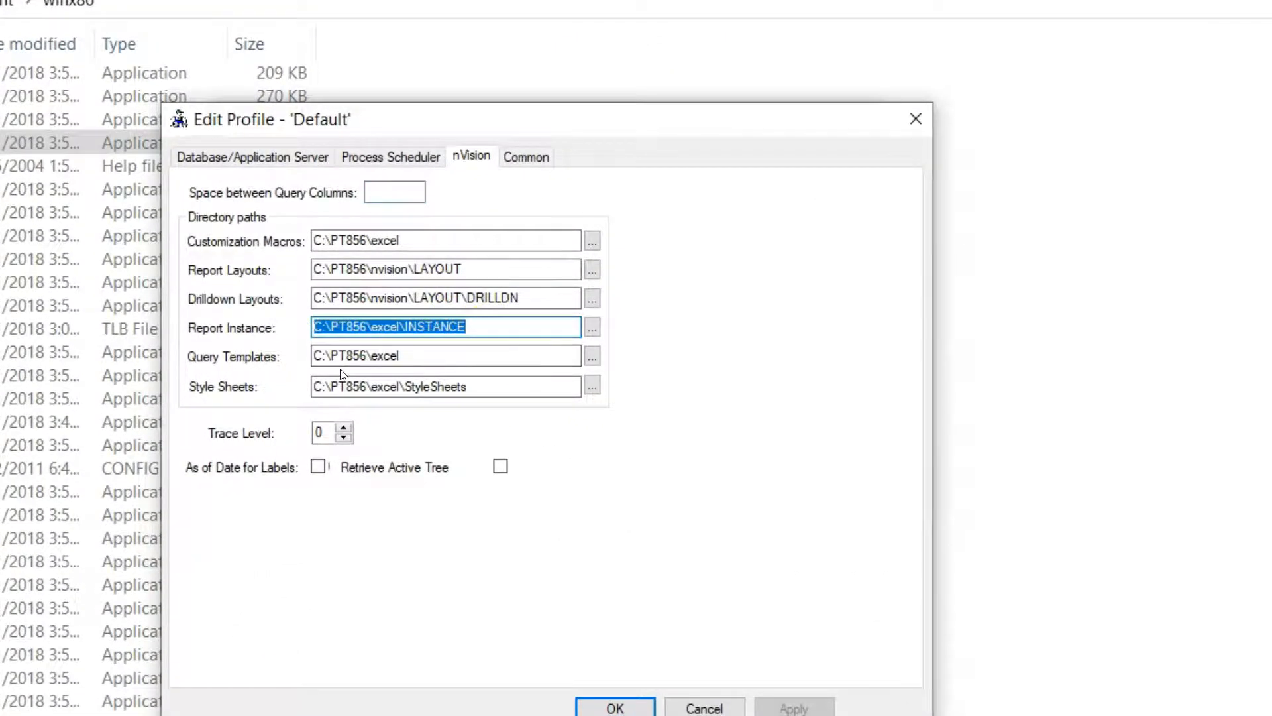
pyautogui.moveTo(484, 325); pyautogui.dragTo(289, 323)
pyautogui.hotkey('ctrl', 'c')
pyautogui.click(403, 609)
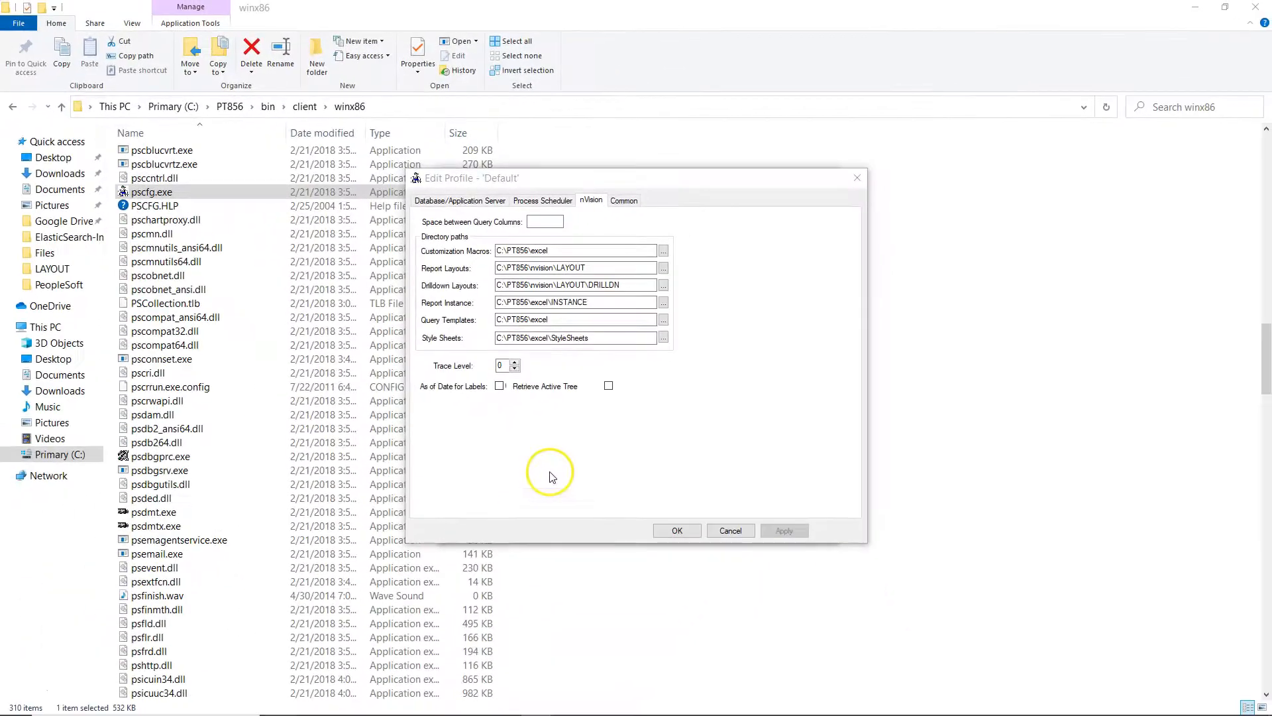
# Step: Switch back to the nVision report request and examine the %RID% variable in the File Template alongside the Request Name
pyautogui.click(503, 701)
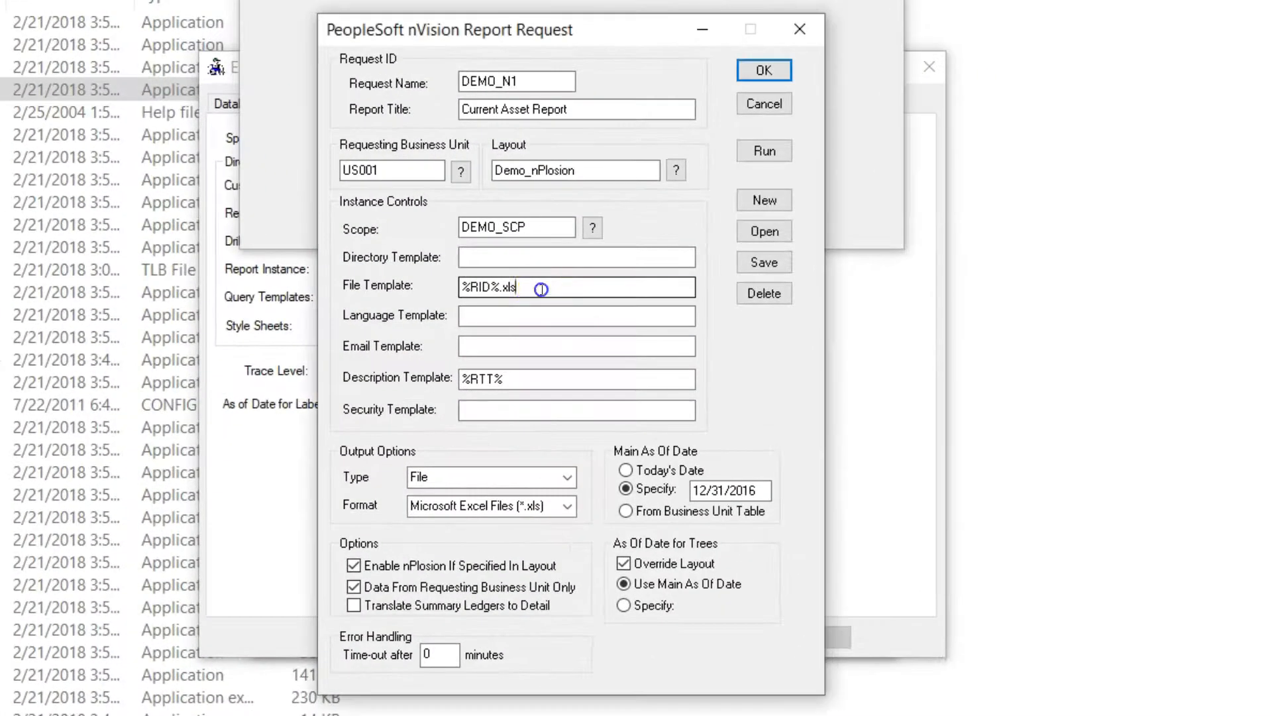
pyautogui.moveTo(609, 310); pyautogui.dragTo(453, 285)
pyautogui.click(585, 330)
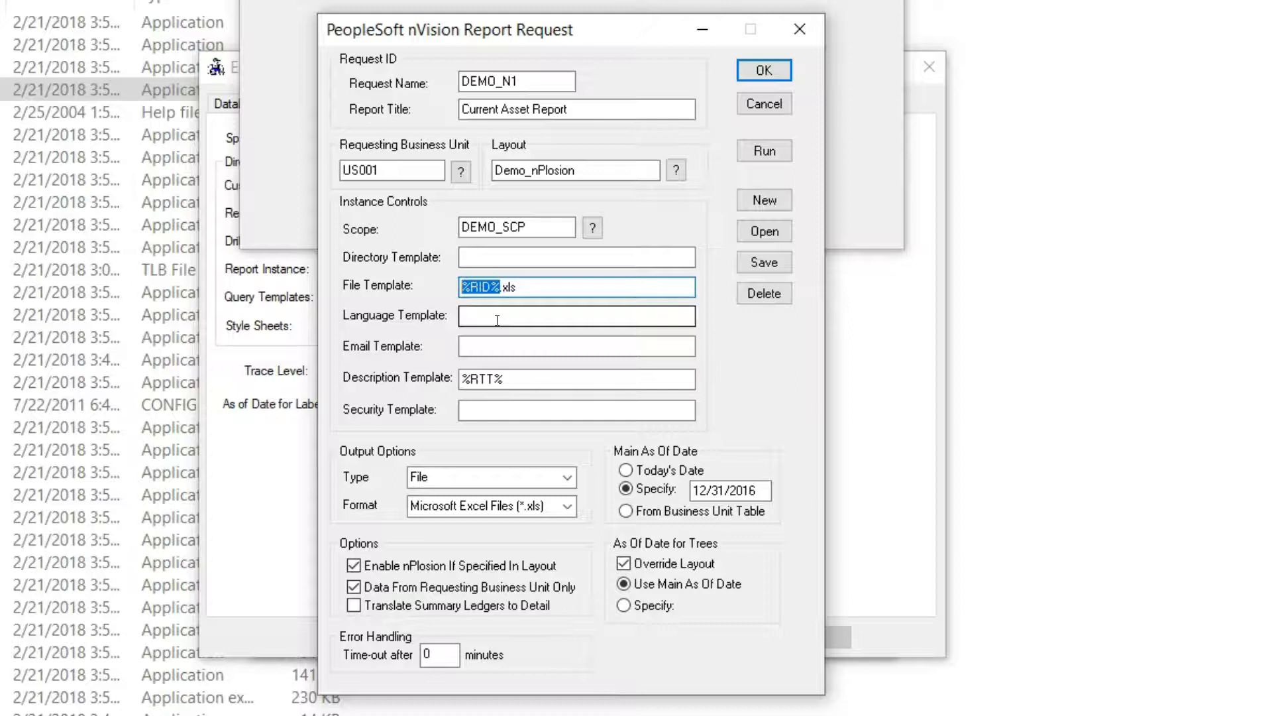
pyautogui.click(495, 286)
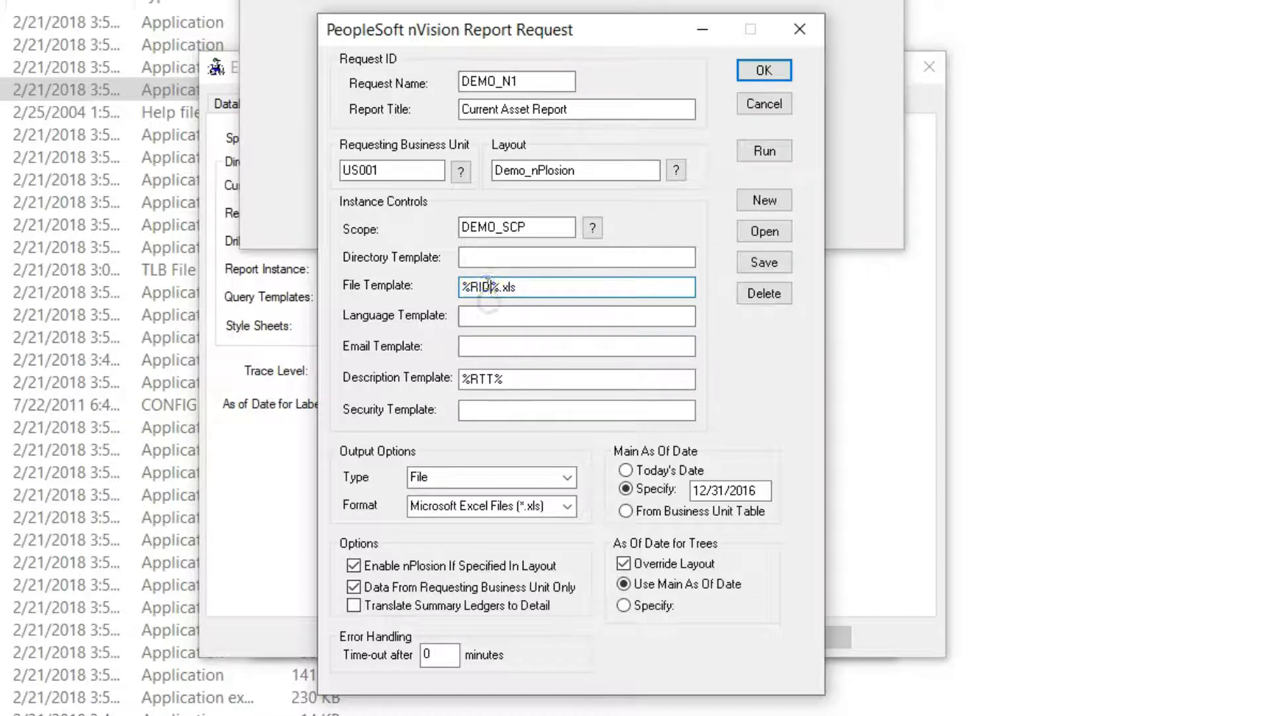
pyautogui.hotkey('shift', 'Tab')
pyautogui.hotkey('shift', 'Tab')
pyautogui.hotkey('shift', 'Tab')
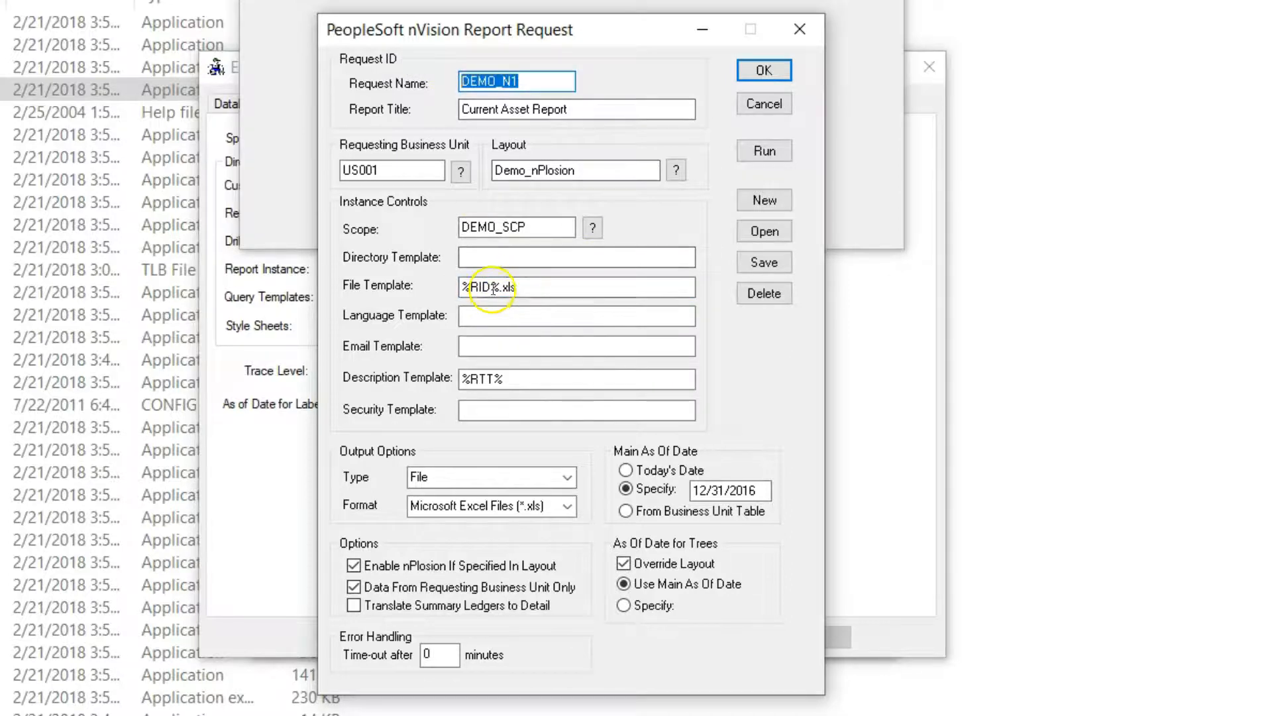
pyautogui.moveTo(483, 287)
pyautogui.mouseDown()
pyautogui.moveTo(500, 287)
pyautogui.moveTo(462, 287)
pyautogui.mouseUp()
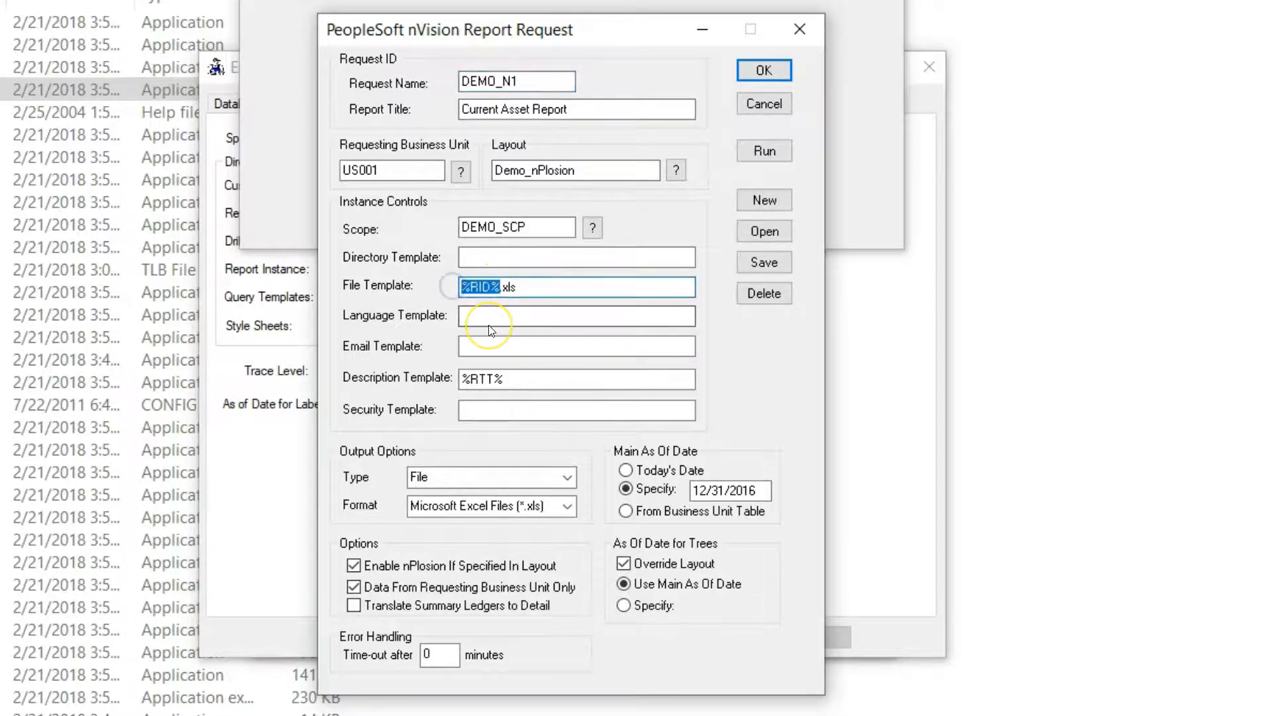
pyautogui.moveTo(530, 78); pyautogui.dragTo(400, 81)
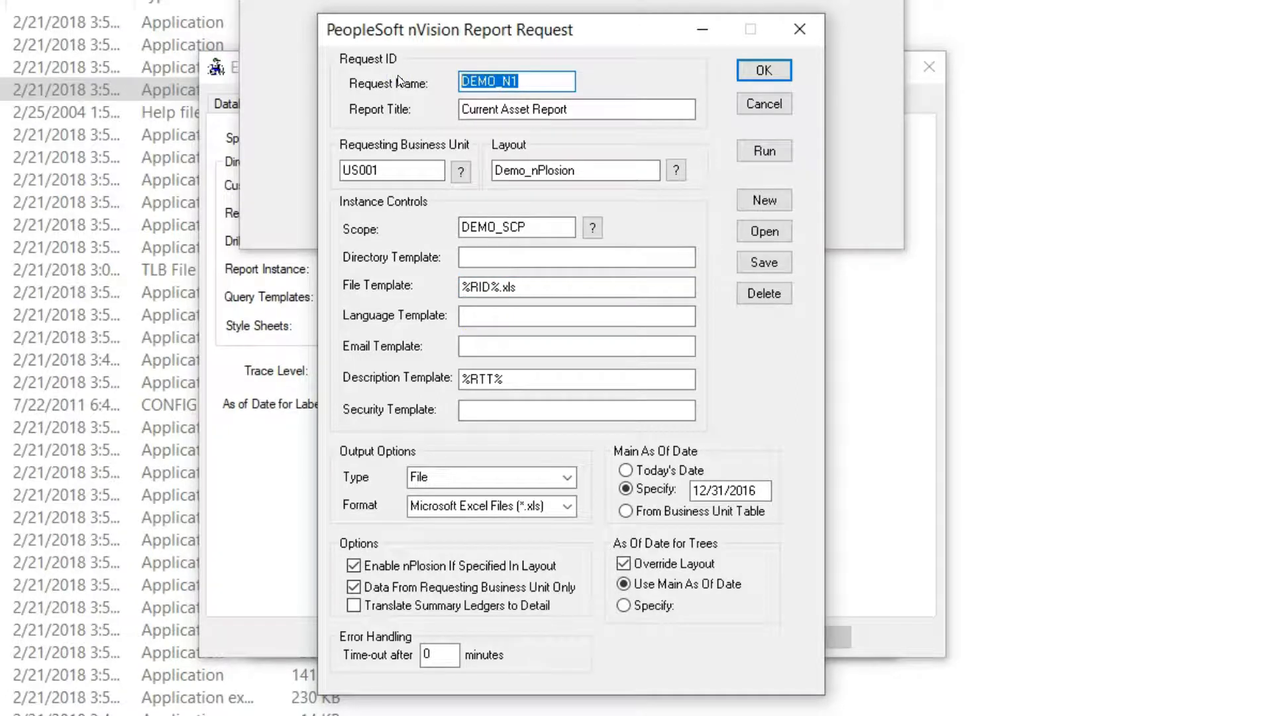
# Step: Set the File Template of the DEMO_N1 report request to %SFD.ACCOUNT%.xls
pyautogui.moveTo(544, 81); pyautogui.dragTo(414, 79)
pyautogui.click(227, 563)
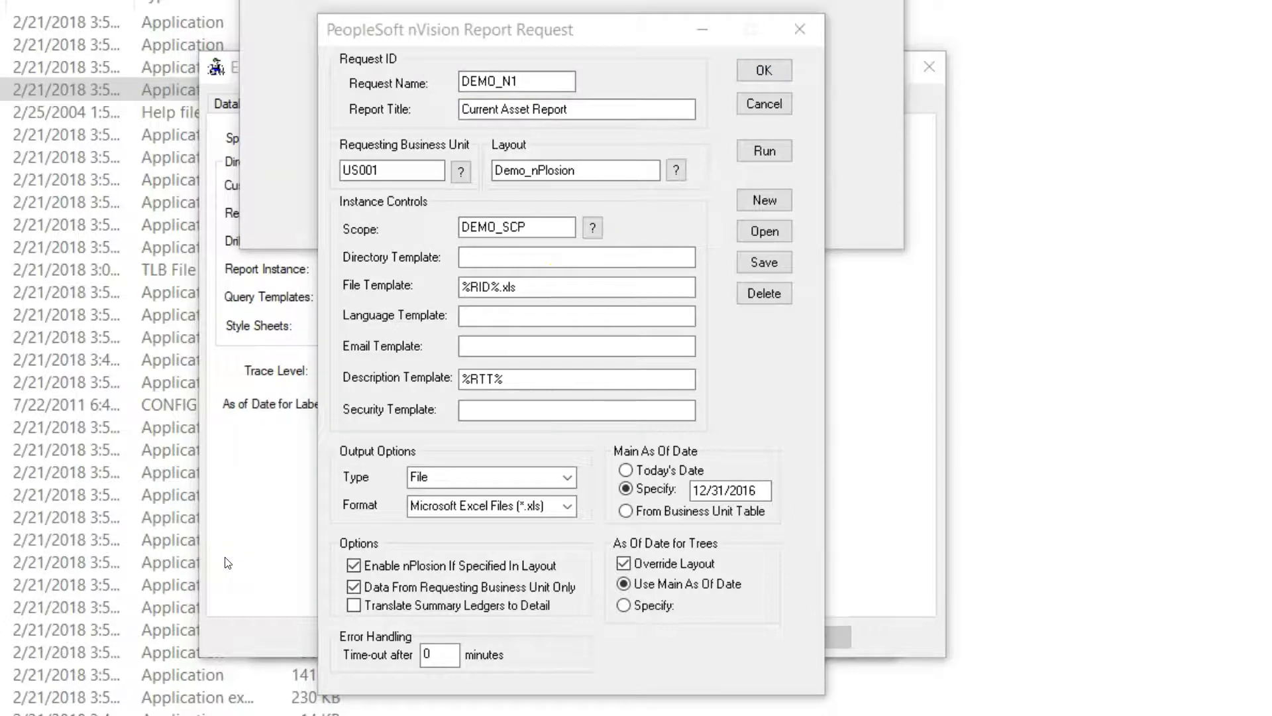
pyautogui.click(491, 290)
pyautogui.click(497, 298)
pyautogui.doubleClick(478, 286)
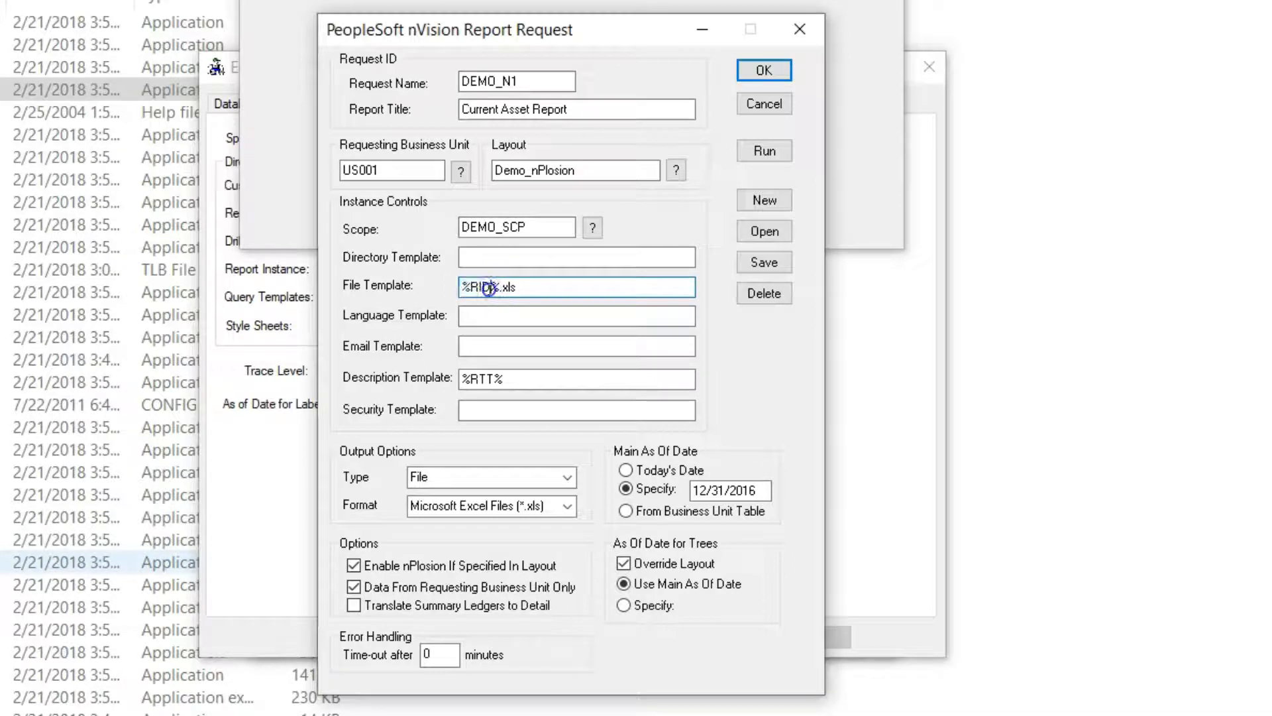
pyautogui.write('SFD')
pyautogui.click(496, 289)
pyautogui.write('.ACCOUNT')
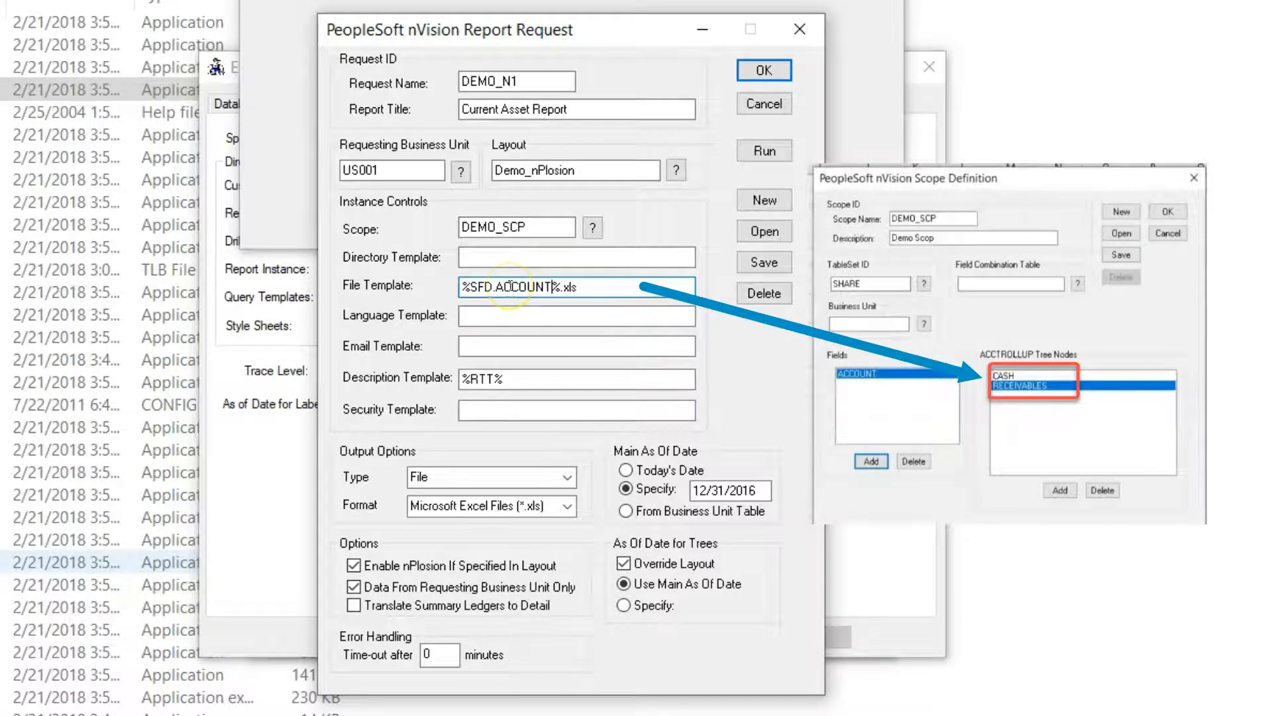
# Step: Review the SFD.ACCOUNT variable in the File Template, save the DEMO_N1 report request and run it
pyautogui.moveTo(553, 286); pyautogui.dragTo(507, 287)
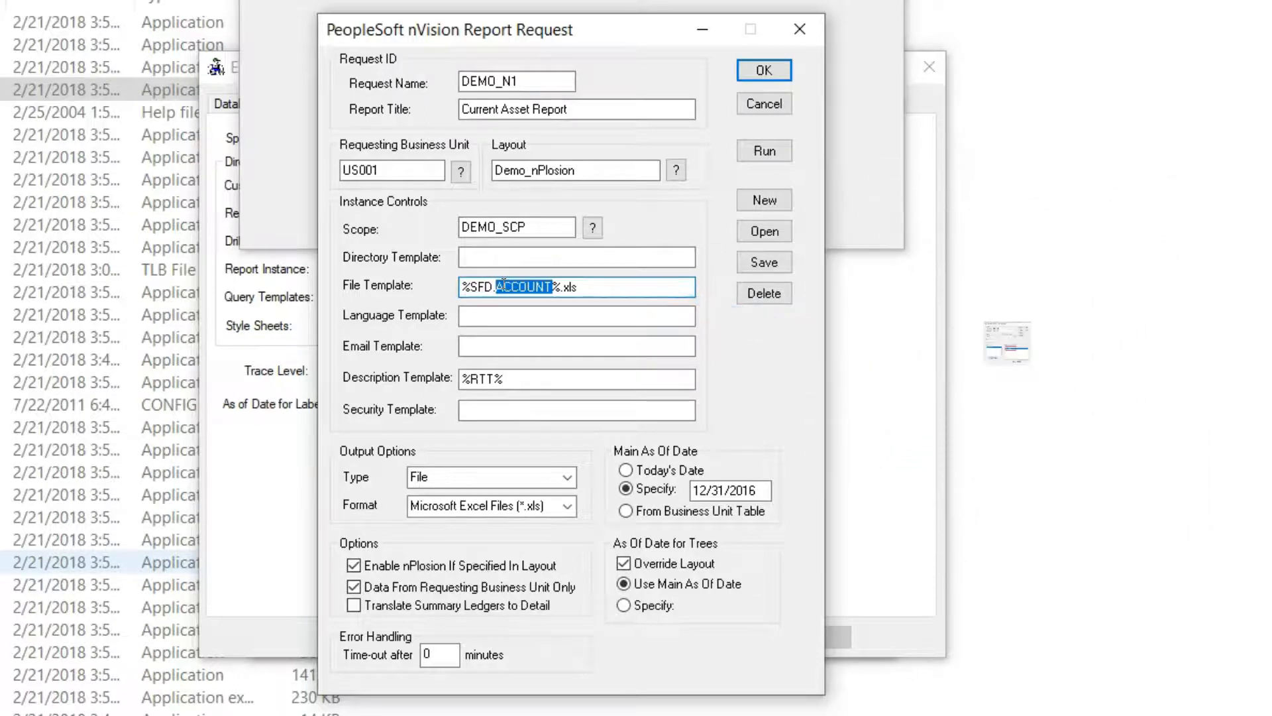
pyautogui.click(506, 291)
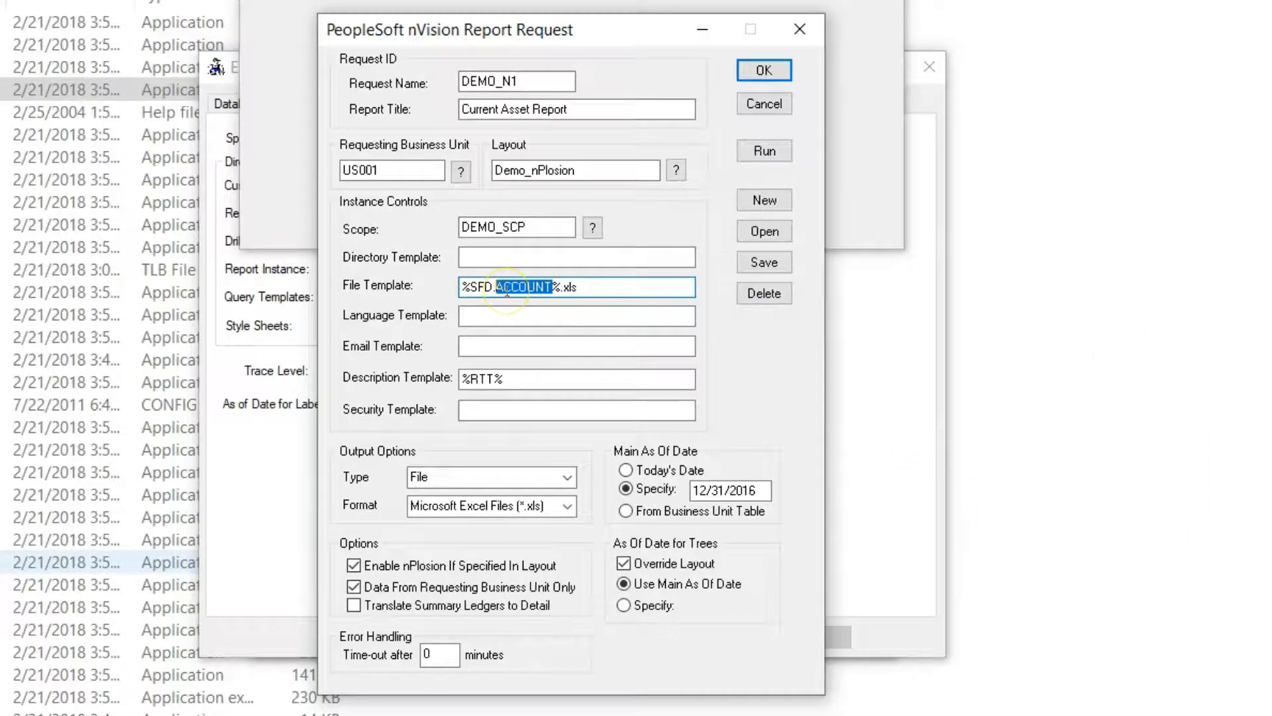
pyautogui.click(467, 287)
pyautogui.moveTo(468, 287); pyautogui.dragTo(543, 280)
pyautogui.click(375, 470)
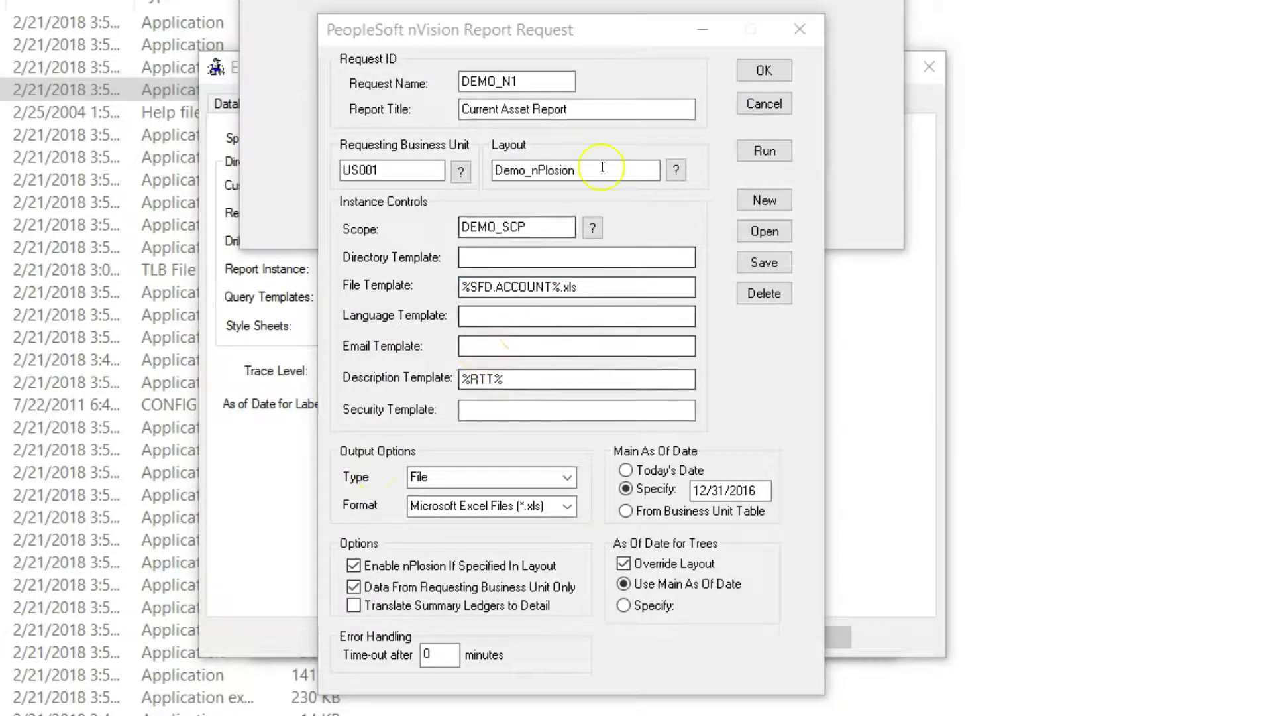
pyautogui.click(764, 264)
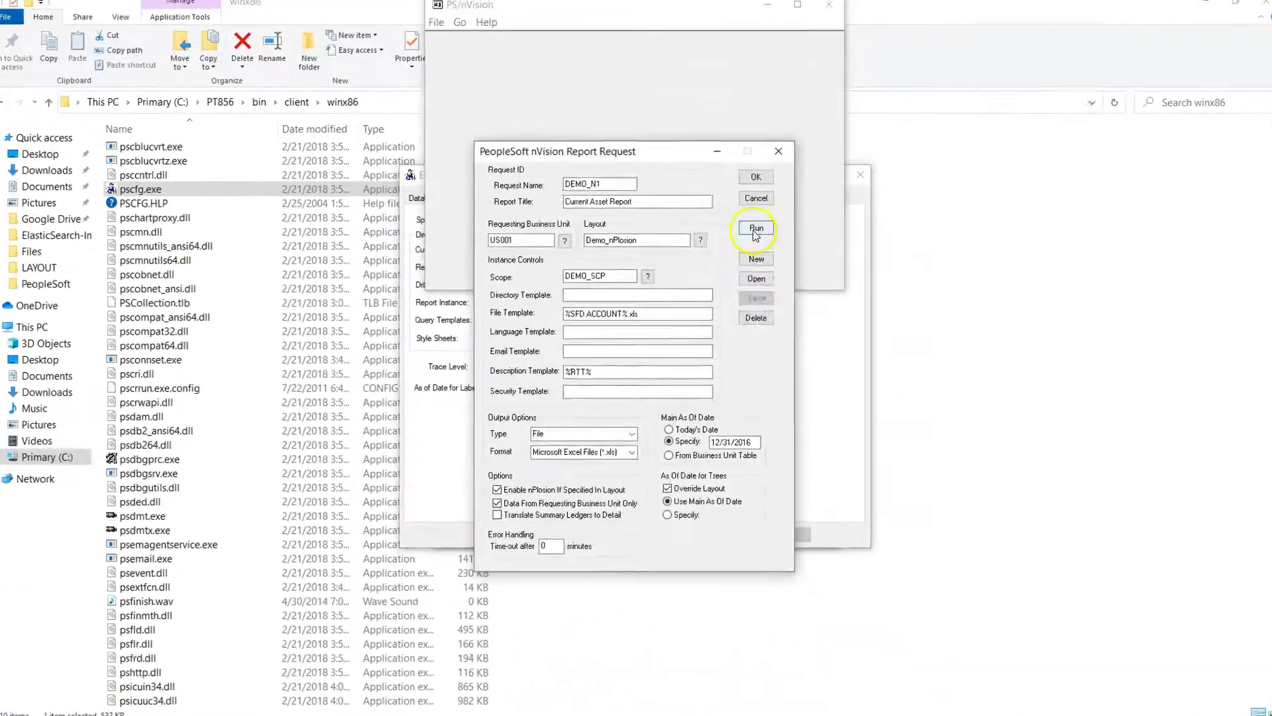
pyautogui.click(765, 151)
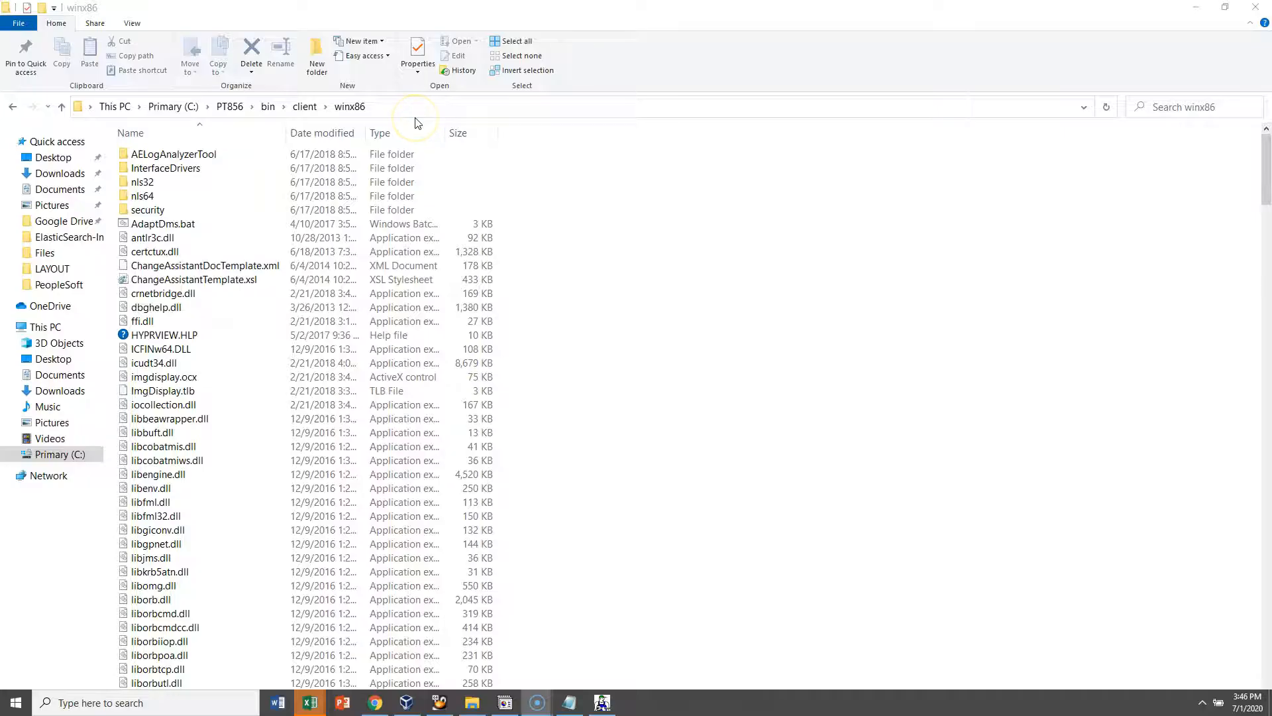
# Step: In File Explorer, go to the copied Report Instance directory and locate the Cash and Cash Equivalents and Accounts Receivables output files
pyautogui.click(387, 108)
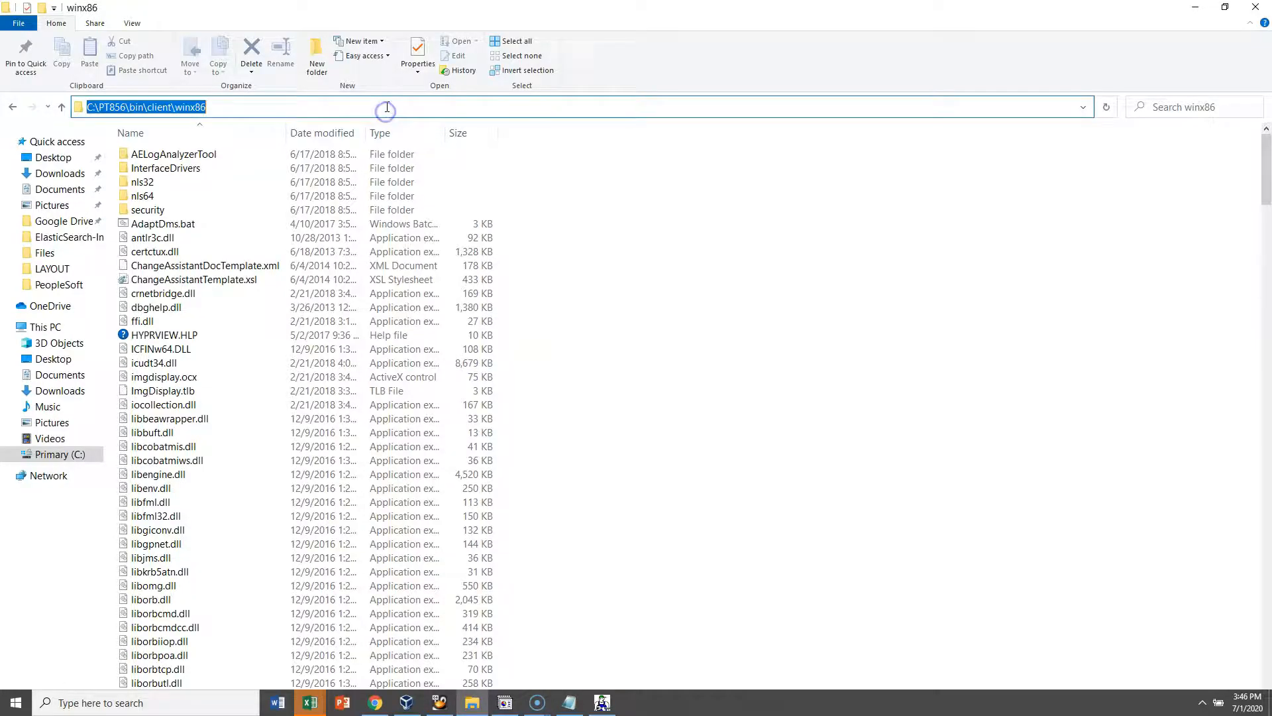
pyautogui.hotkey('ctrl', 'v')
pyautogui.press('Return')
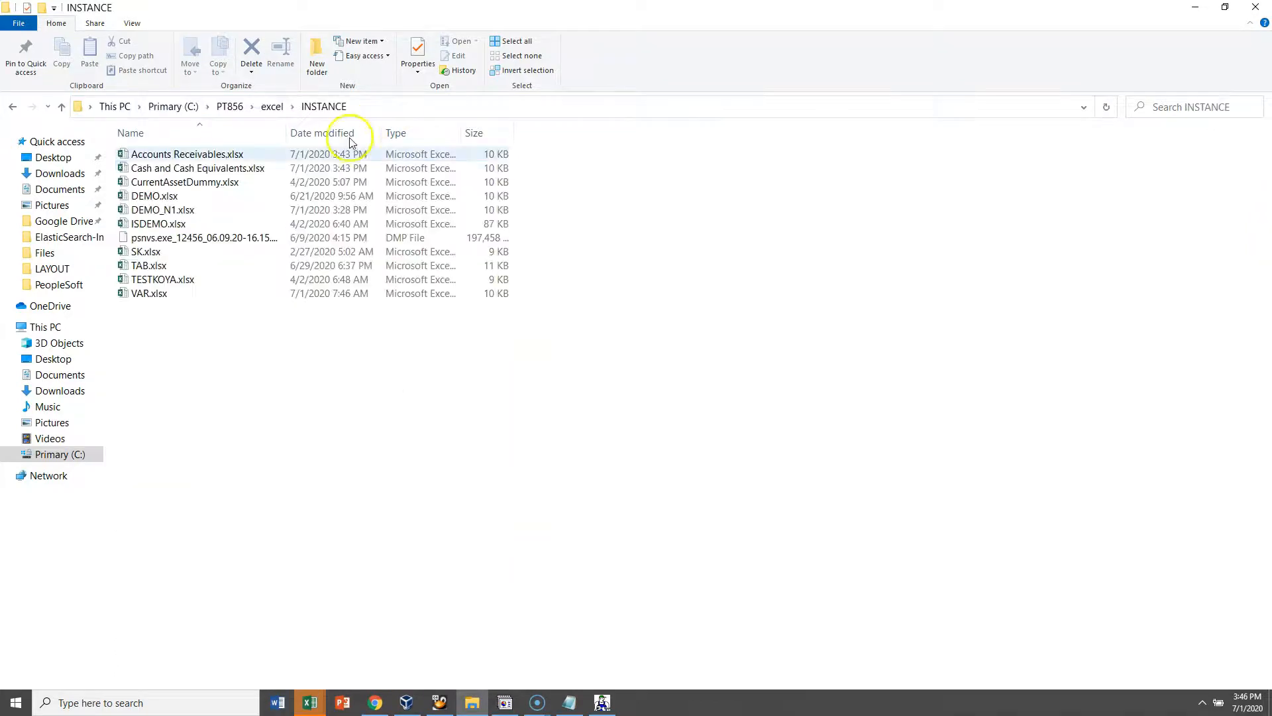
pyautogui.click(227, 169)
pyautogui.keyDown('ctrl'); pyautogui.click(232, 154); pyautogui.keyUp('ctrl')
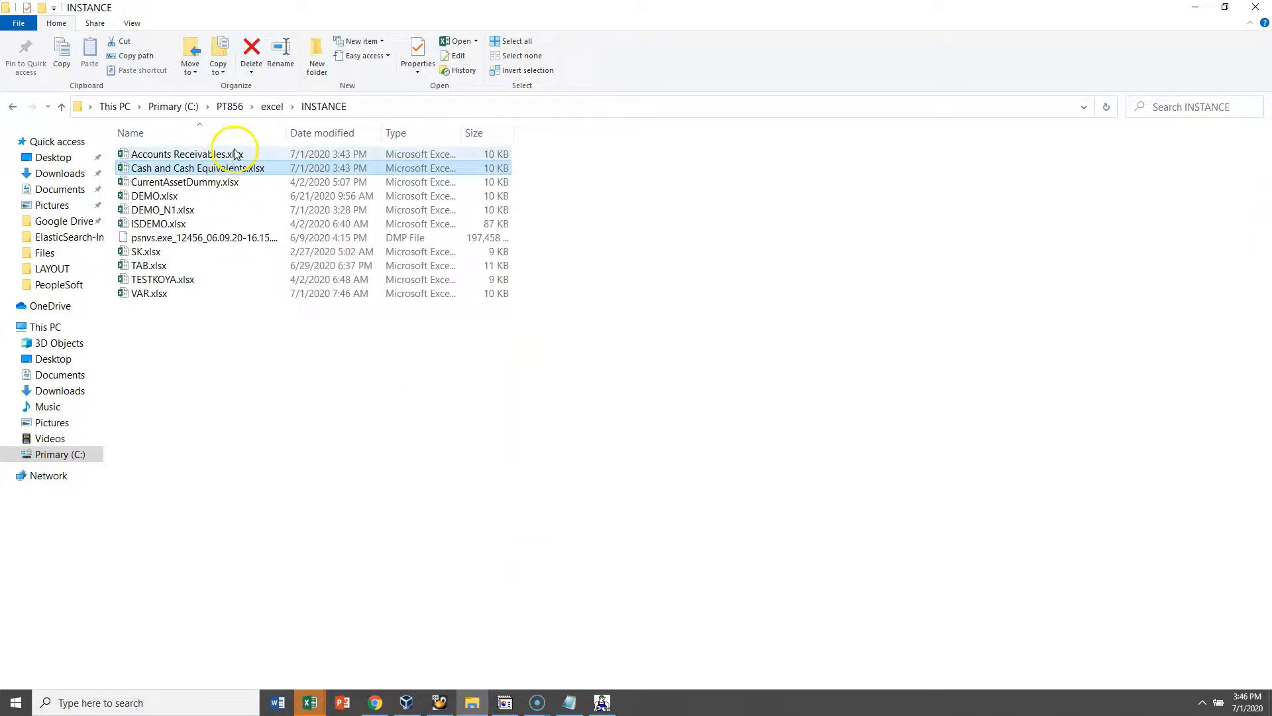
# Step: Open Accounts Receivables.xlsx in Excel and examine the cash, securities and receivables rows for 2016 and 2015
pyautogui.click(209, 154)
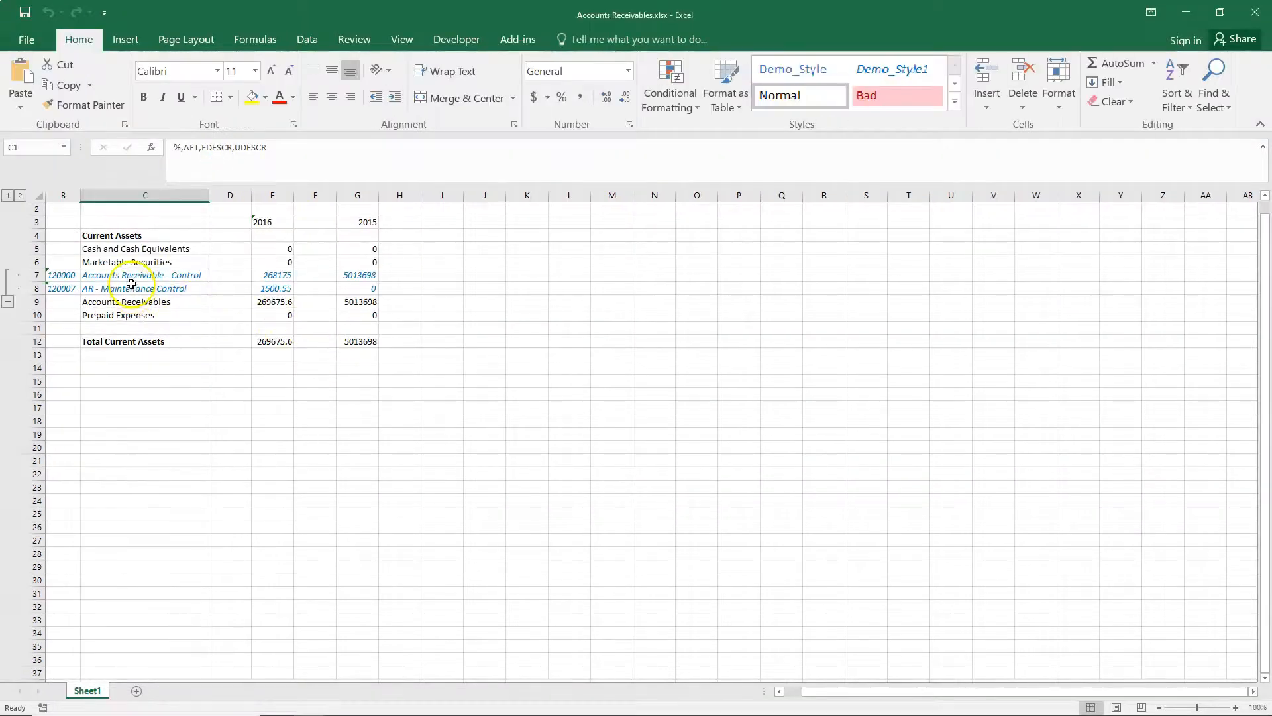
pyautogui.moveTo(185, 248); pyautogui.dragTo(378, 261)
pyautogui.click(156, 276)
pyautogui.moveTo(155, 276); pyautogui.dragTo(350, 306)
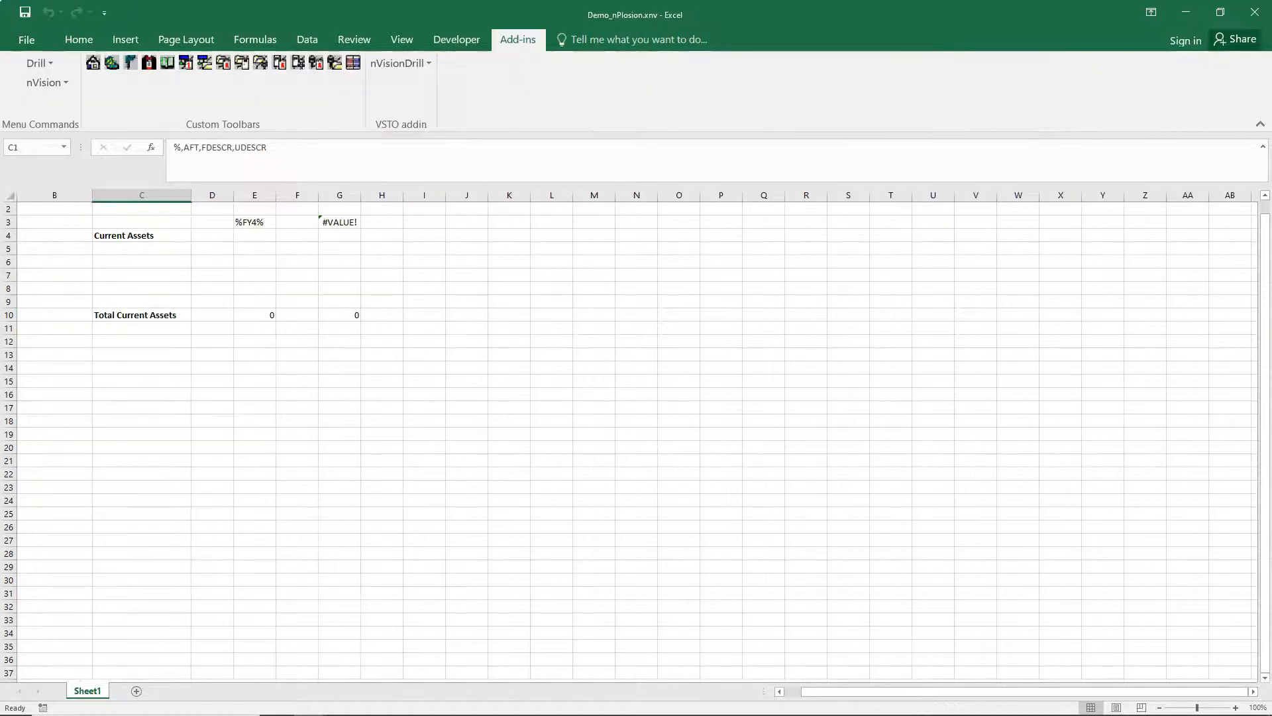
# Step: Open Cash and Cash Equivalents.xlsx and examine its cash detail rows and the remaining asset rows
pyautogui.click(1186, 12)
pyautogui.doubleClick(212, 170)
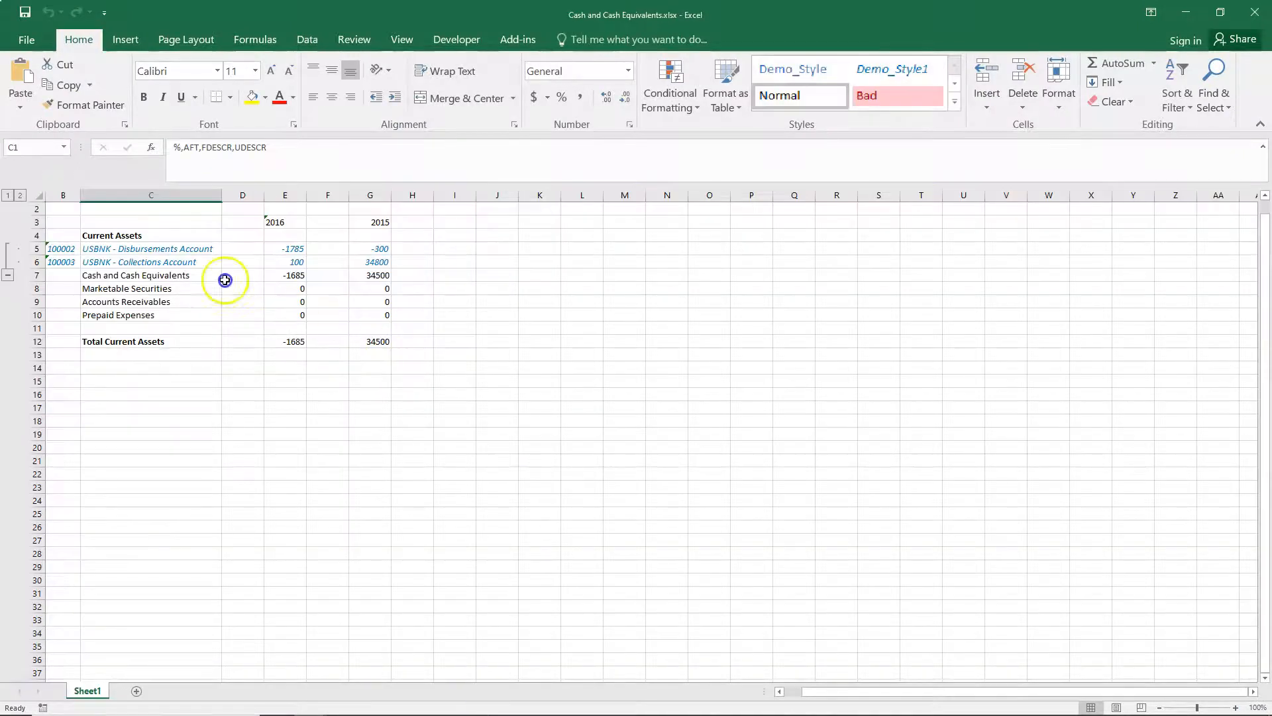
pyautogui.moveTo(142, 250); pyautogui.dragTo(382, 262)
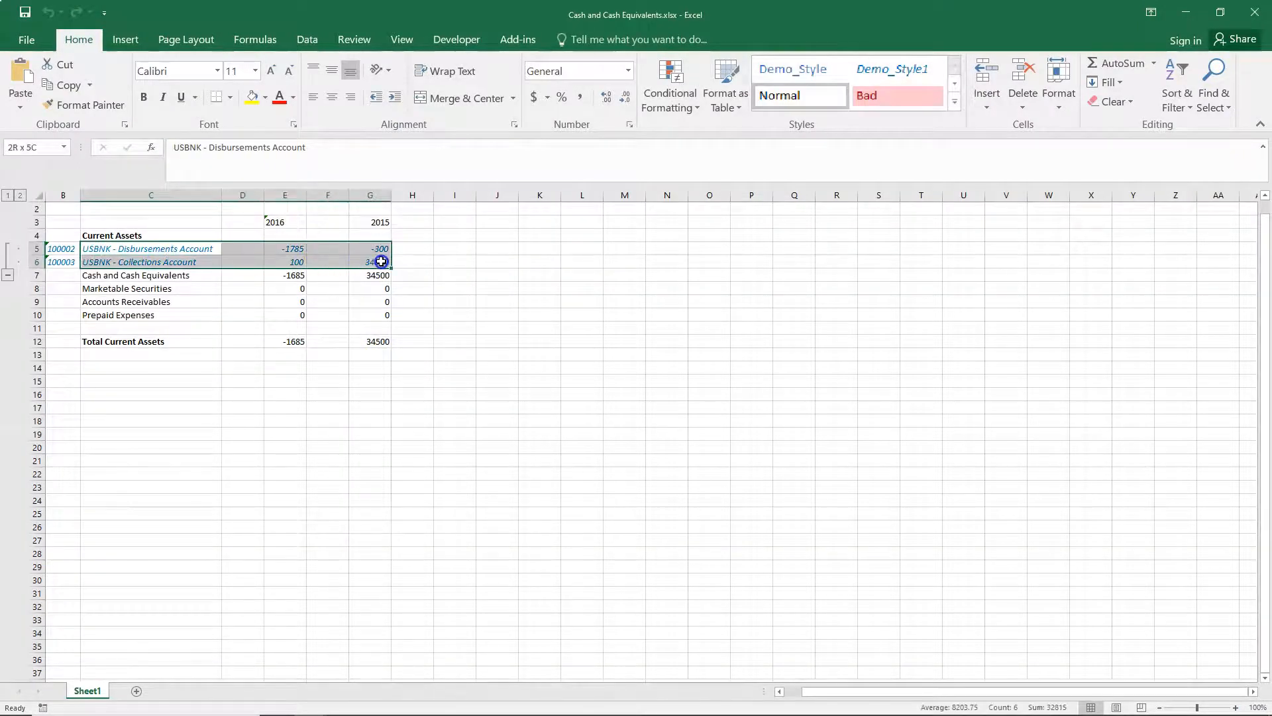
pyautogui.moveTo(157, 286); pyautogui.dragTo(397, 312)
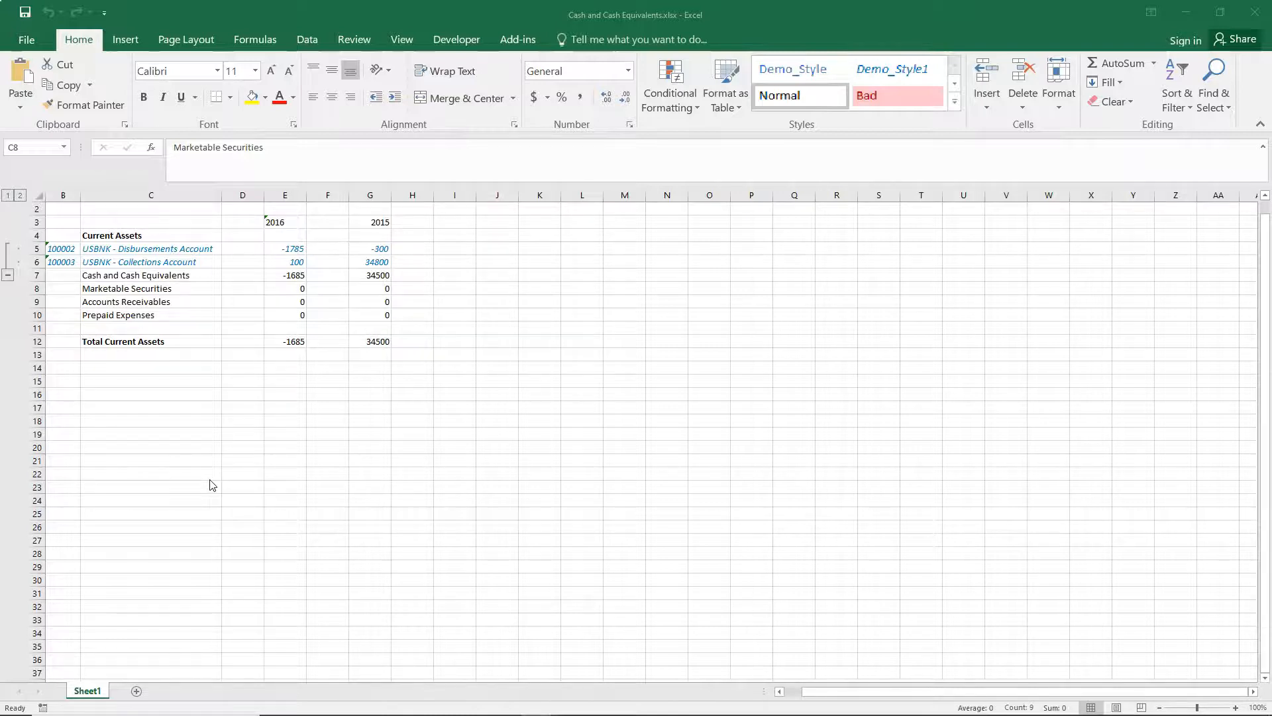
# Step: Return to the Demo_nPlosion.xnv layout and enable Show Row and Column Criteria in the nVision options
pyautogui.hotkey('ctrl', 'Tab')
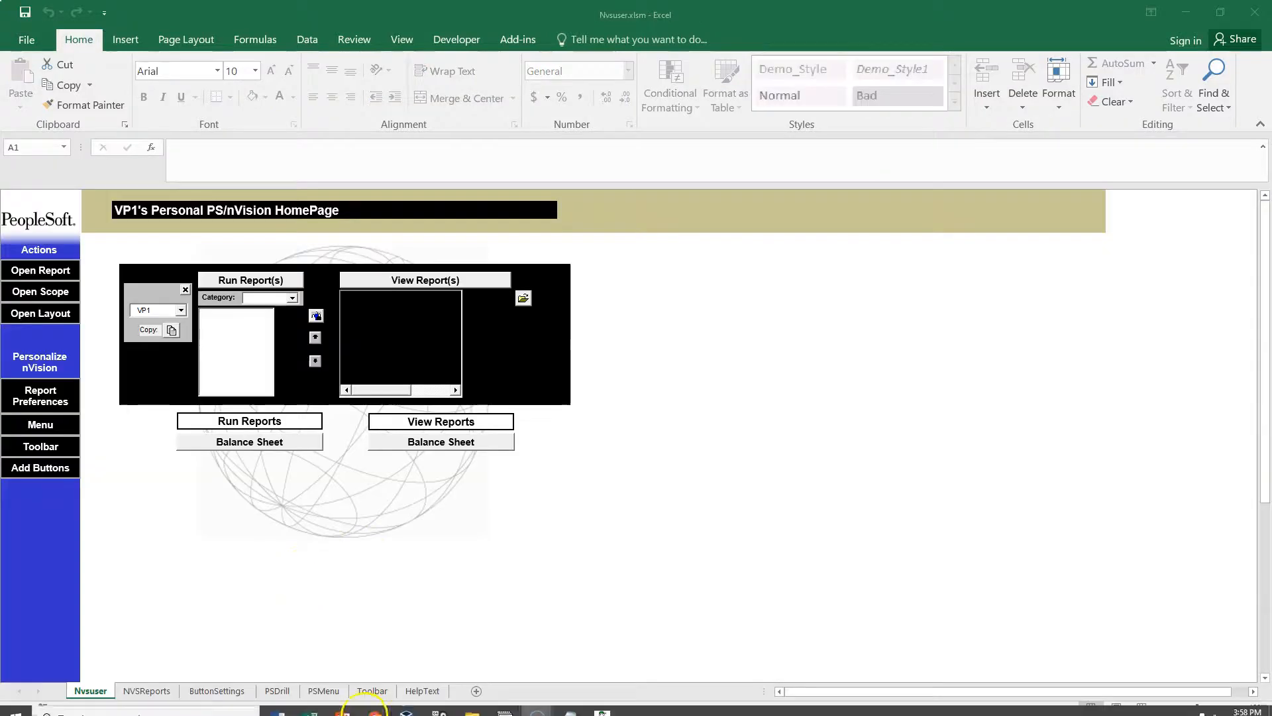
pyautogui.click(311, 701)
pyautogui.click(46, 83)
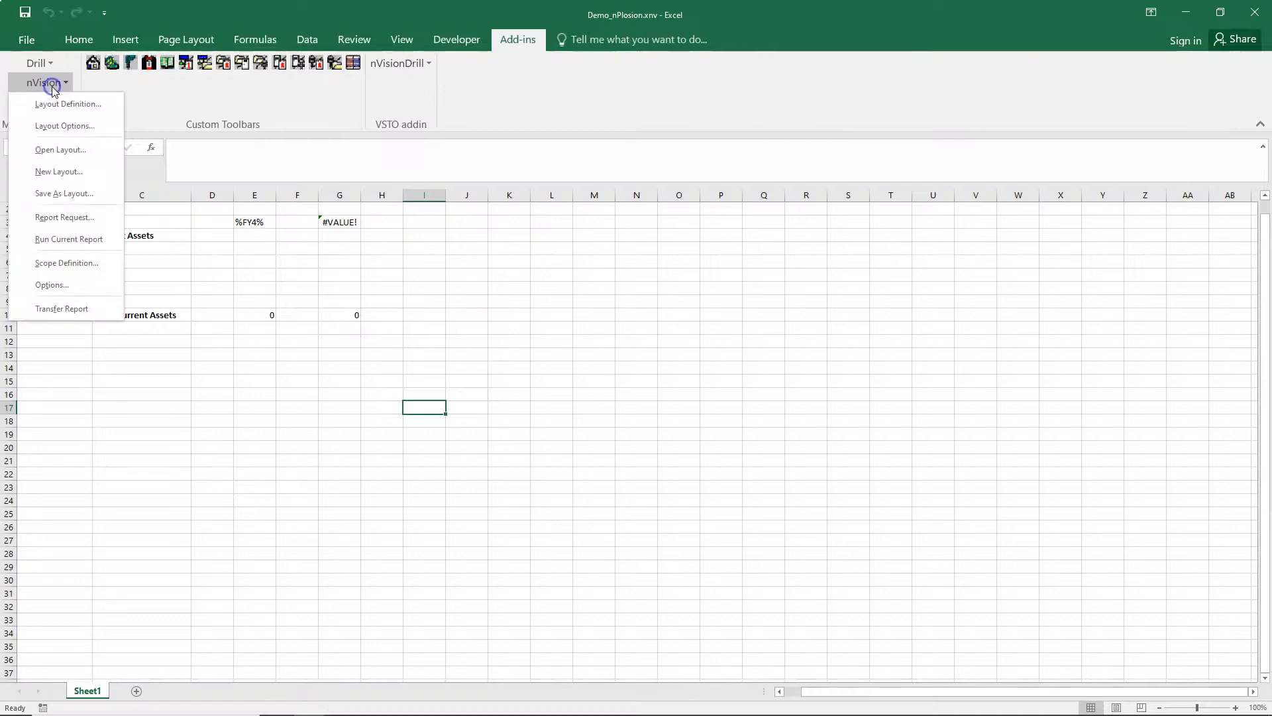
pyautogui.click(50, 285)
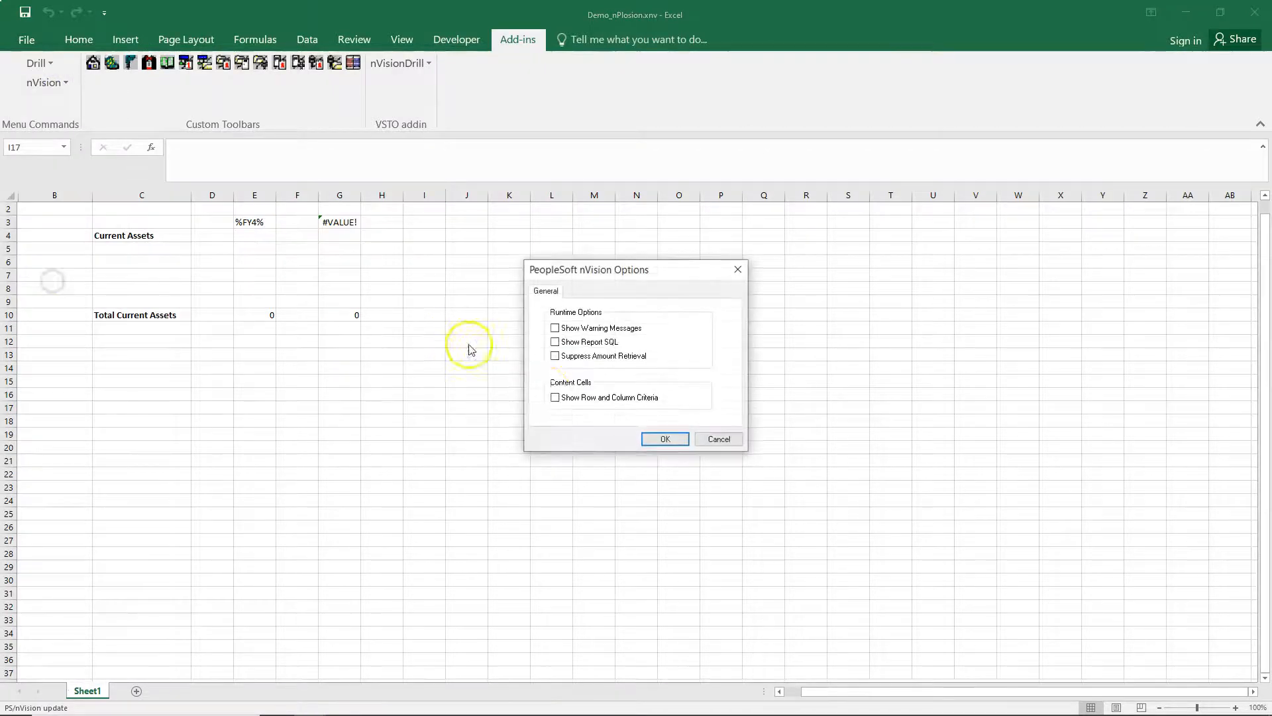
pyautogui.click(555, 398)
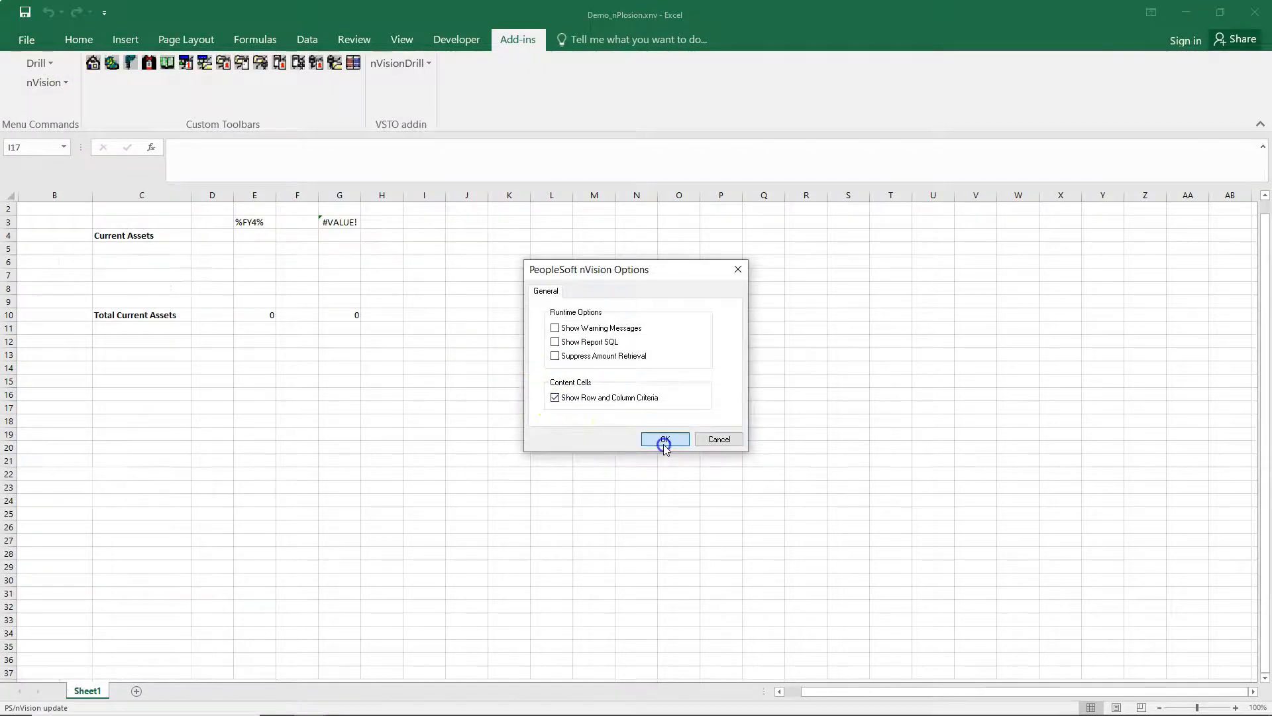
pyautogui.click(664, 439)
# Step: Enable Suppress nodes without data in the ACCOUNT nPlosion criteria of row 5 (CASH) and apply it
pyautogui.click(9, 263)
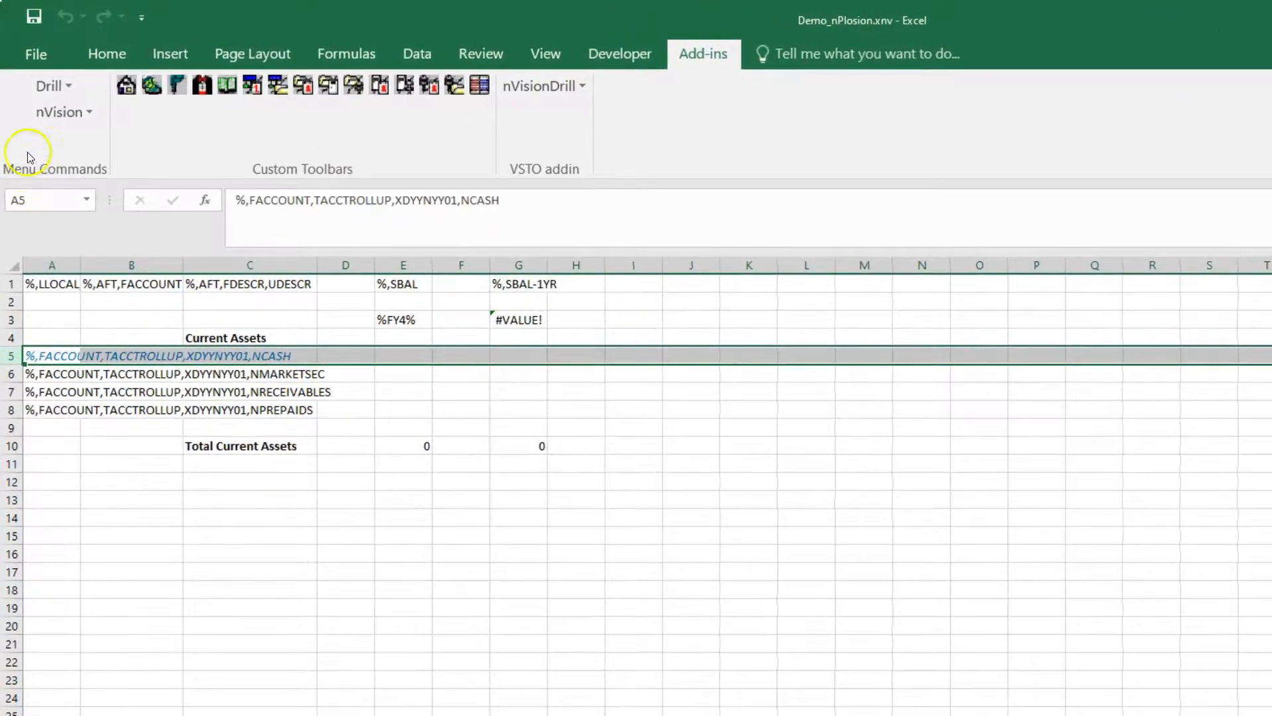
pyautogui.click(58, 112)
pyautogui.click(52, 135)
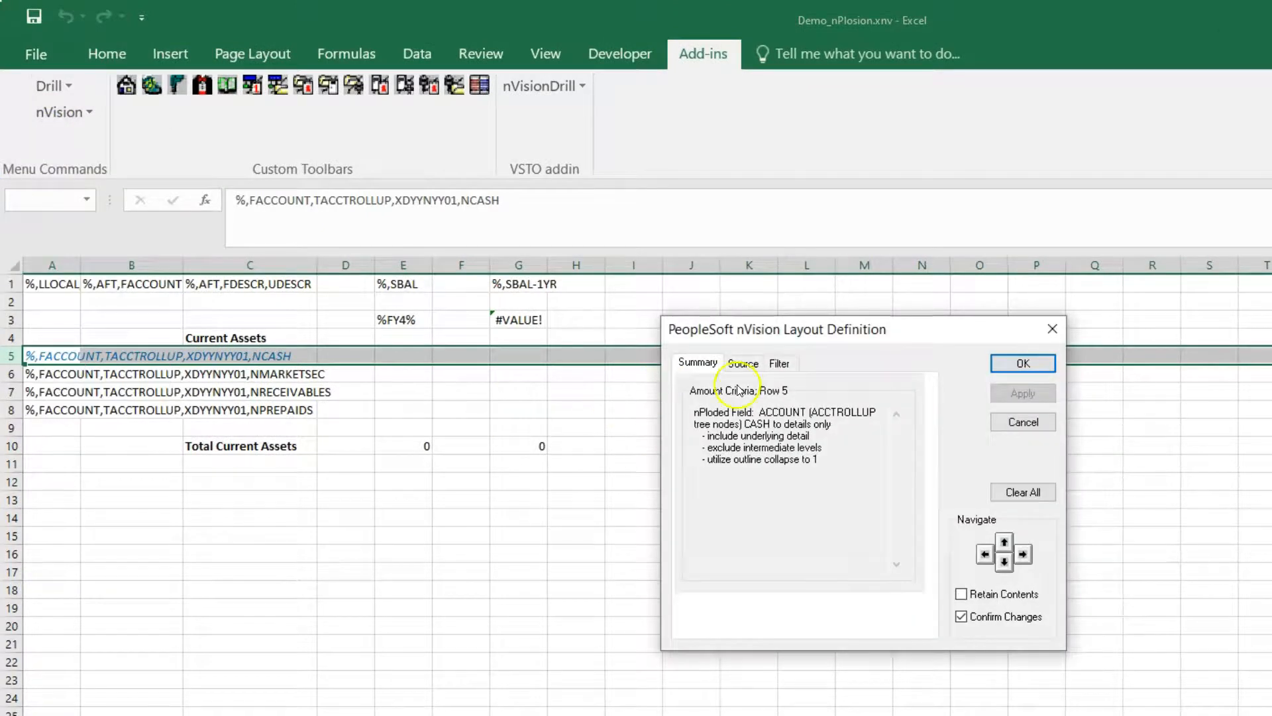
pyautogui.click(787, 366)
pyautogui.click(779, 407)
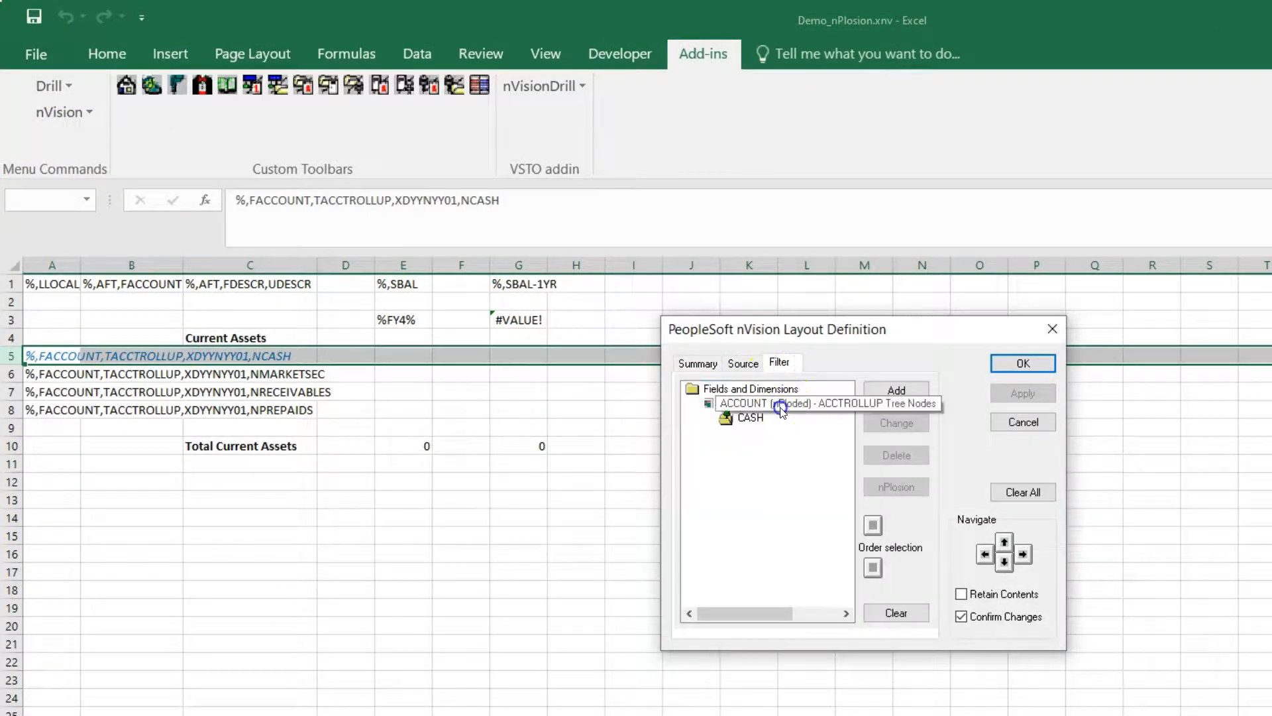
pyautogui.click(896, 487)
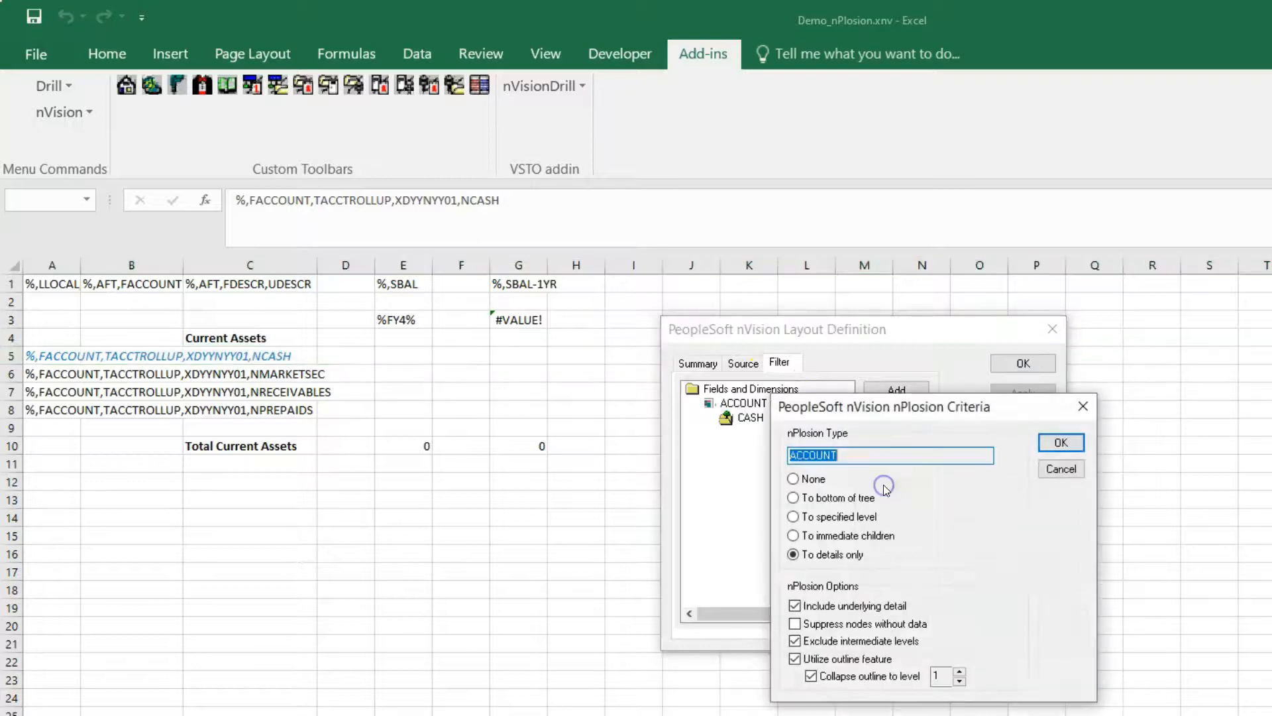
pyautogui.click(794, 624)
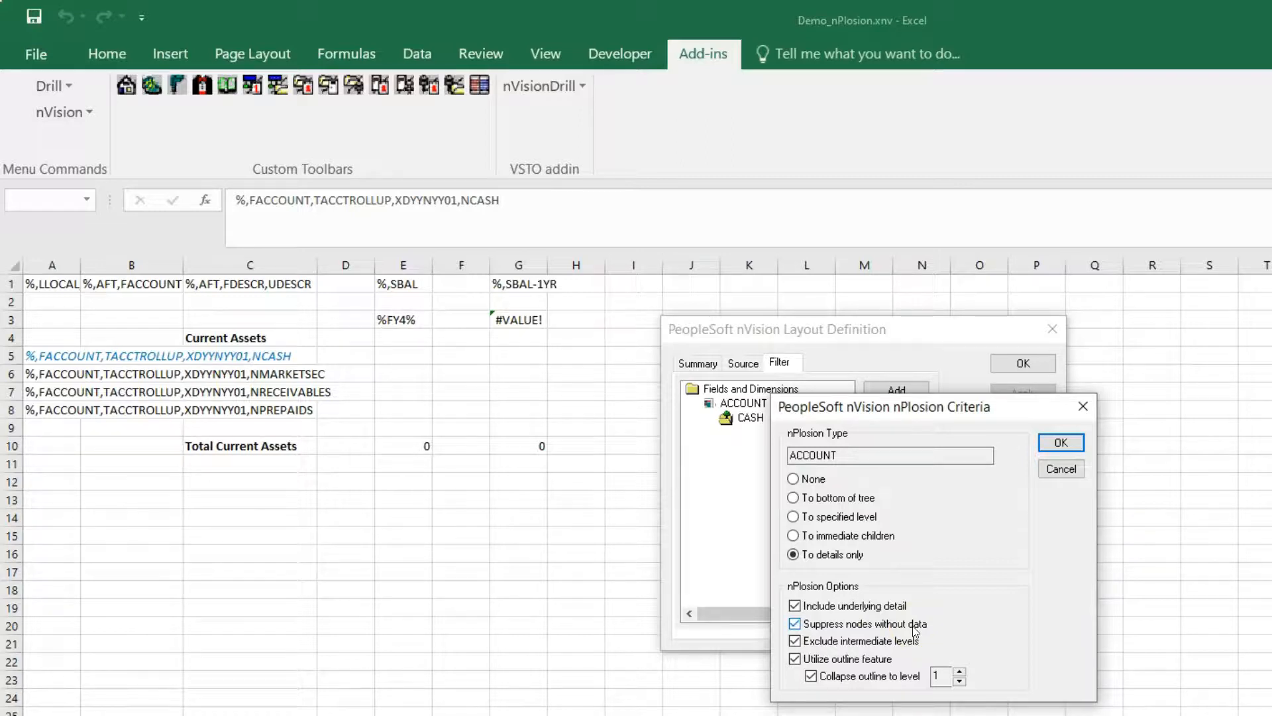
pyautogui.click(1061, 442)
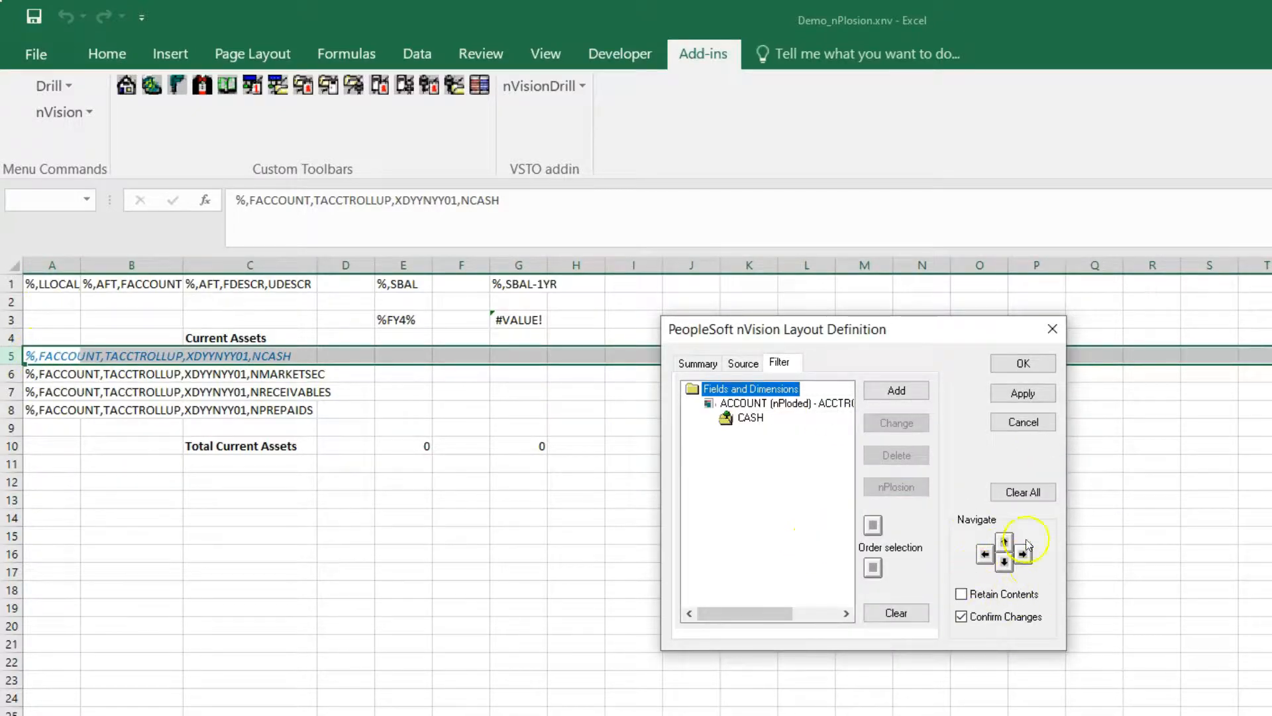
pyautogui.click(1029, 399)
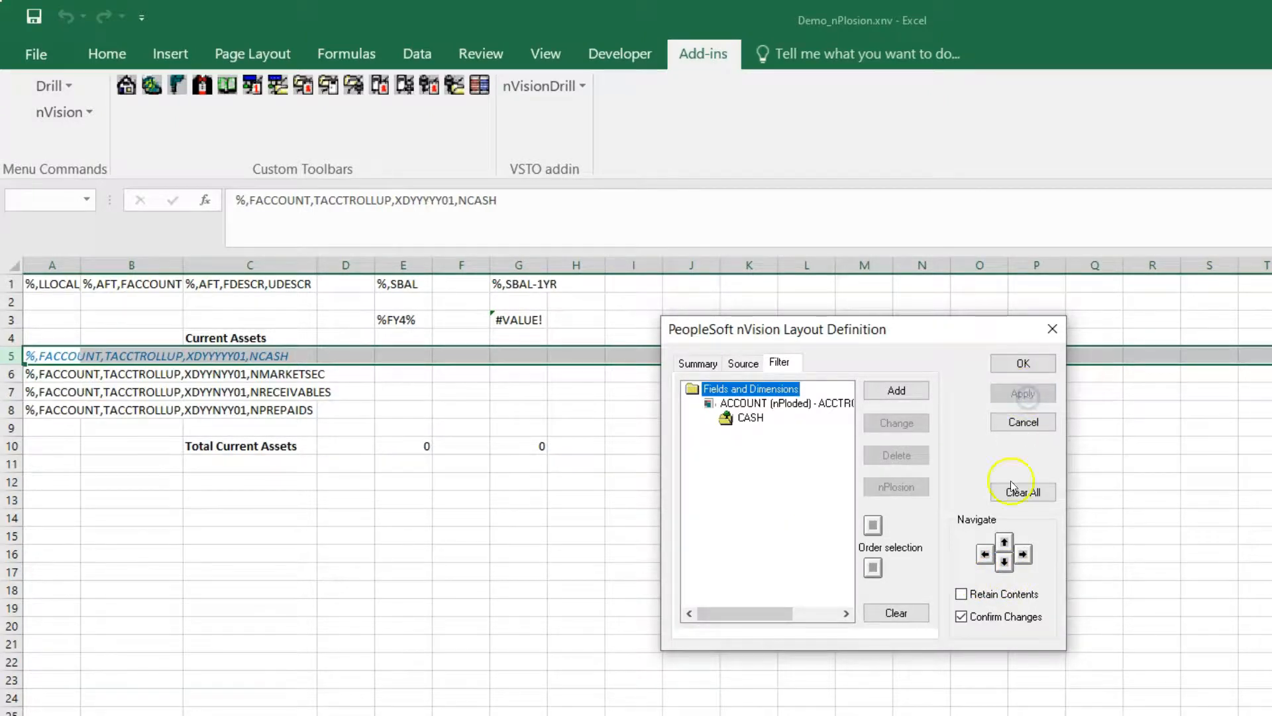
# Step: Enable Suppress nodes without data in the ACCOUNT nPlosion criteria of row 6 (MARKETSEC) and apply it
pyautogui.click(1005, 561)
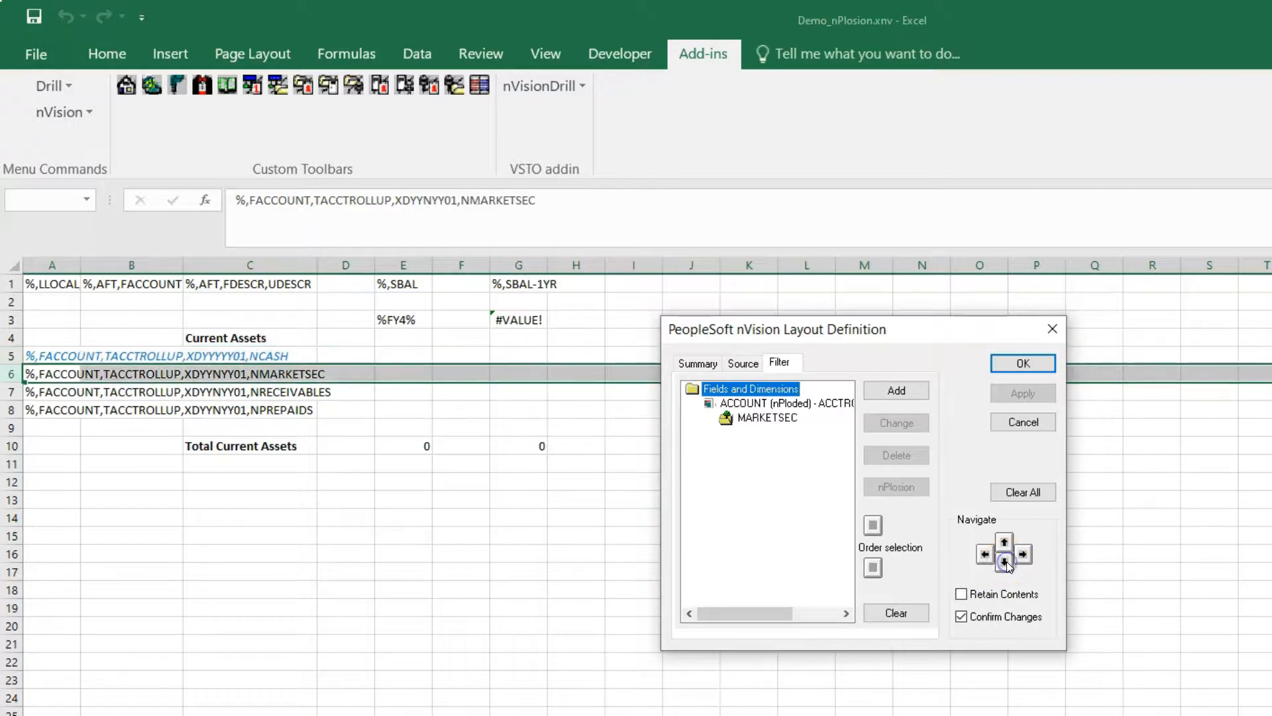
pyautogui.click(825, 404)
pyautogui.click(896, 486)
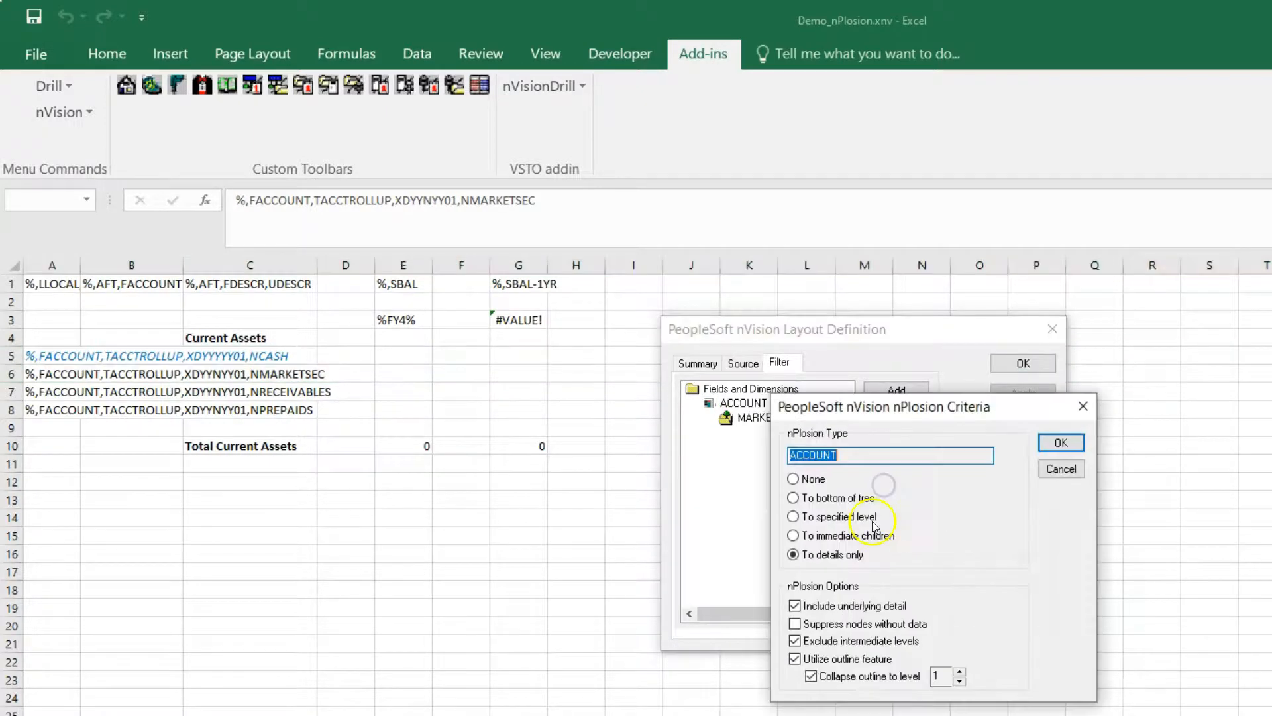
pyautogui.click(795, 623)
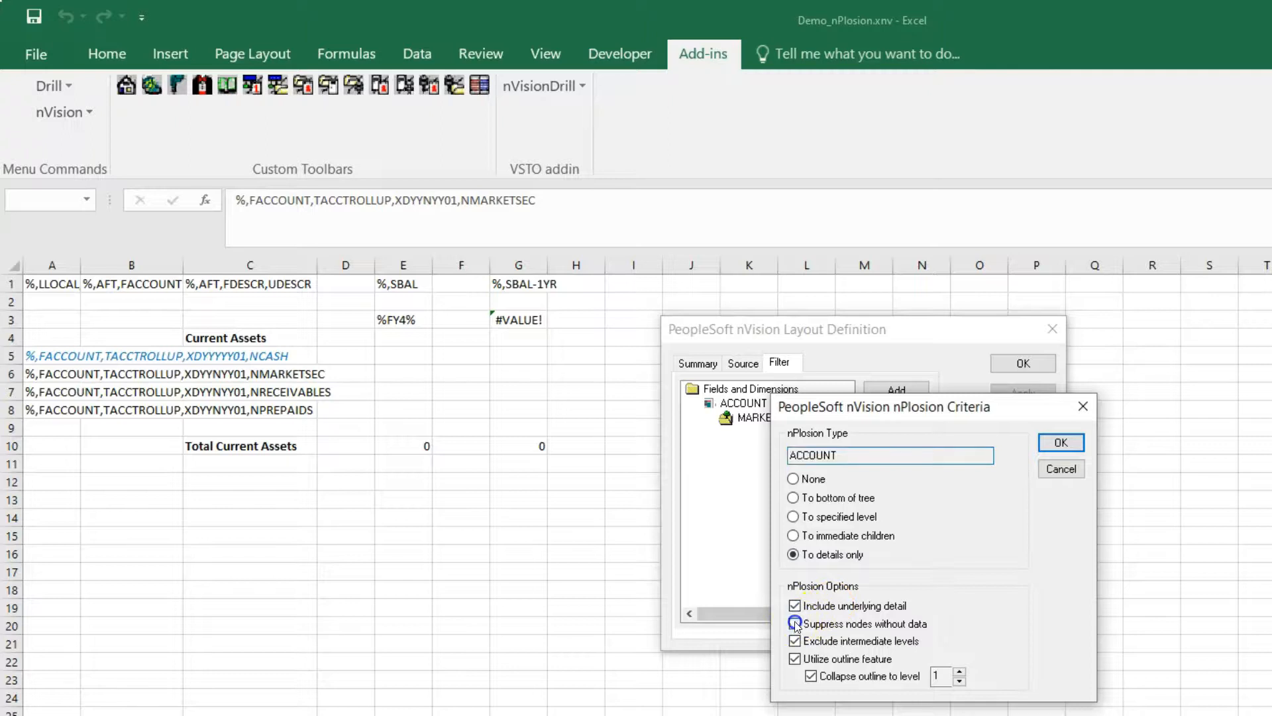
pyautogui.click(1061, 442)
pyautogui.click(1032, 395)
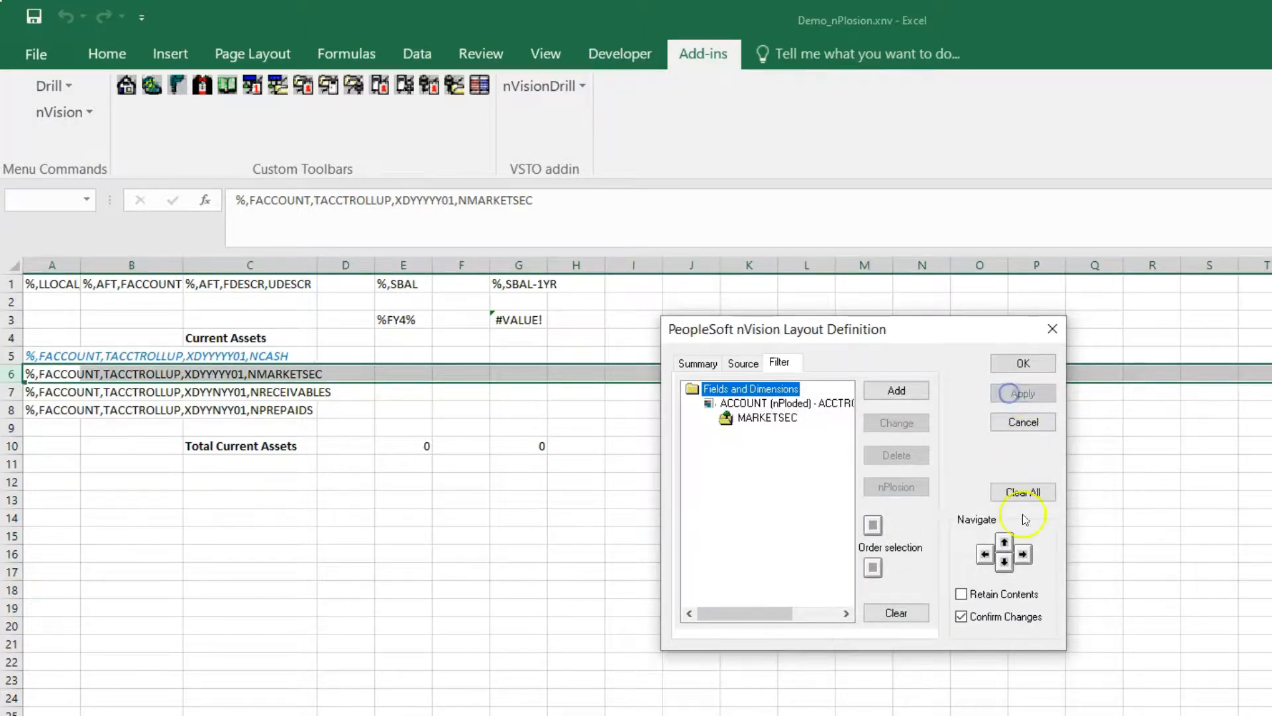
# Step: Enable Suppress nodes without data in the ACCOUNT nPlosion criteria of row 7 (RECEIVABLES) and apply it
pyautogui.click(1004, 562)
pyautogui.click(742, 403)
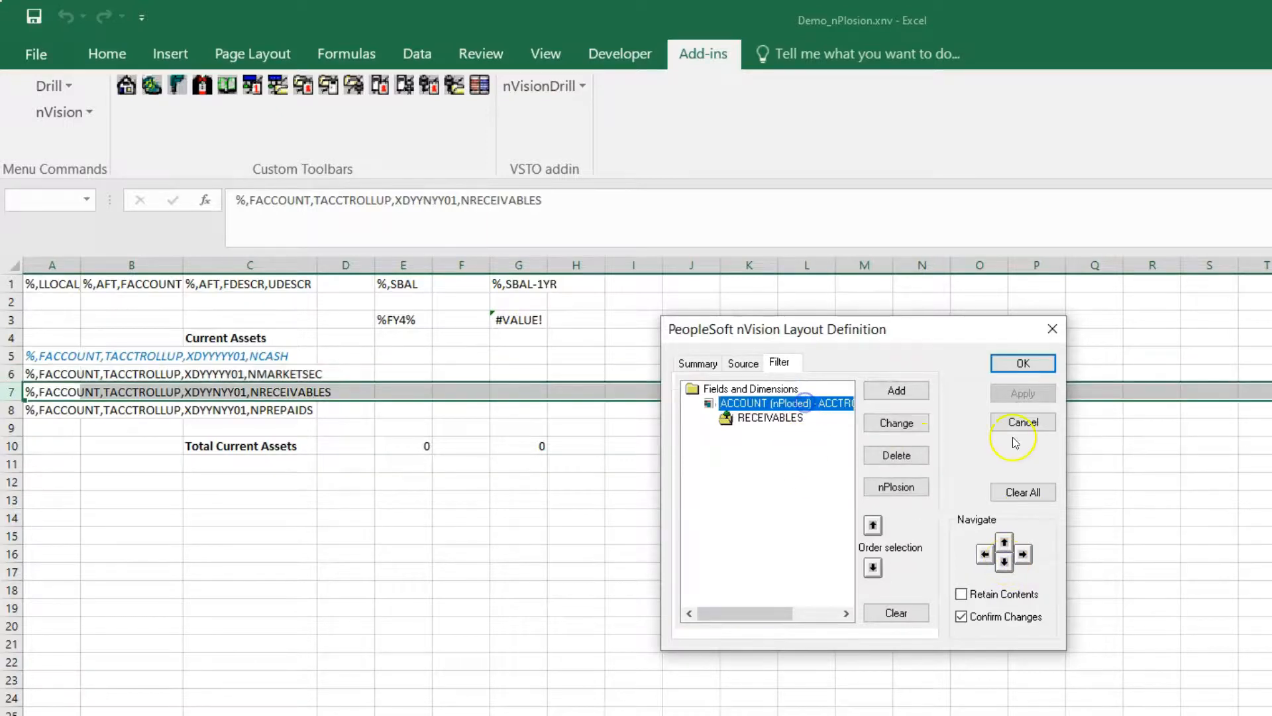
pyautogui.click(896, 487)
pyautogui.click(795, 623)
pyautogui.click(1058, 442)
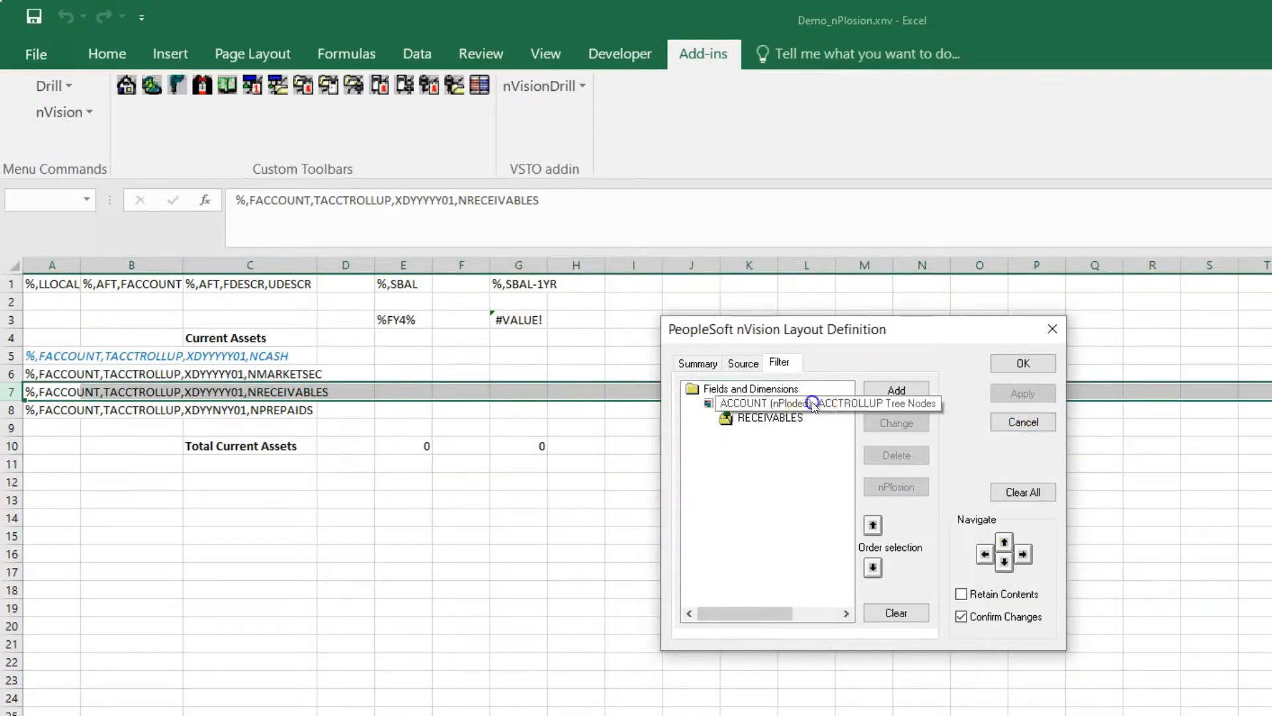
# Step: Enable Suppress nodes without data in the ACCOUNT nPlosion criteria of row 8 (PREPAIDS) and apply it
pyautogui.click(1004, 562)
pyautogui.click(742, 403)
pyautogui.click(895, 487)
pyautogui.click(795, 624)
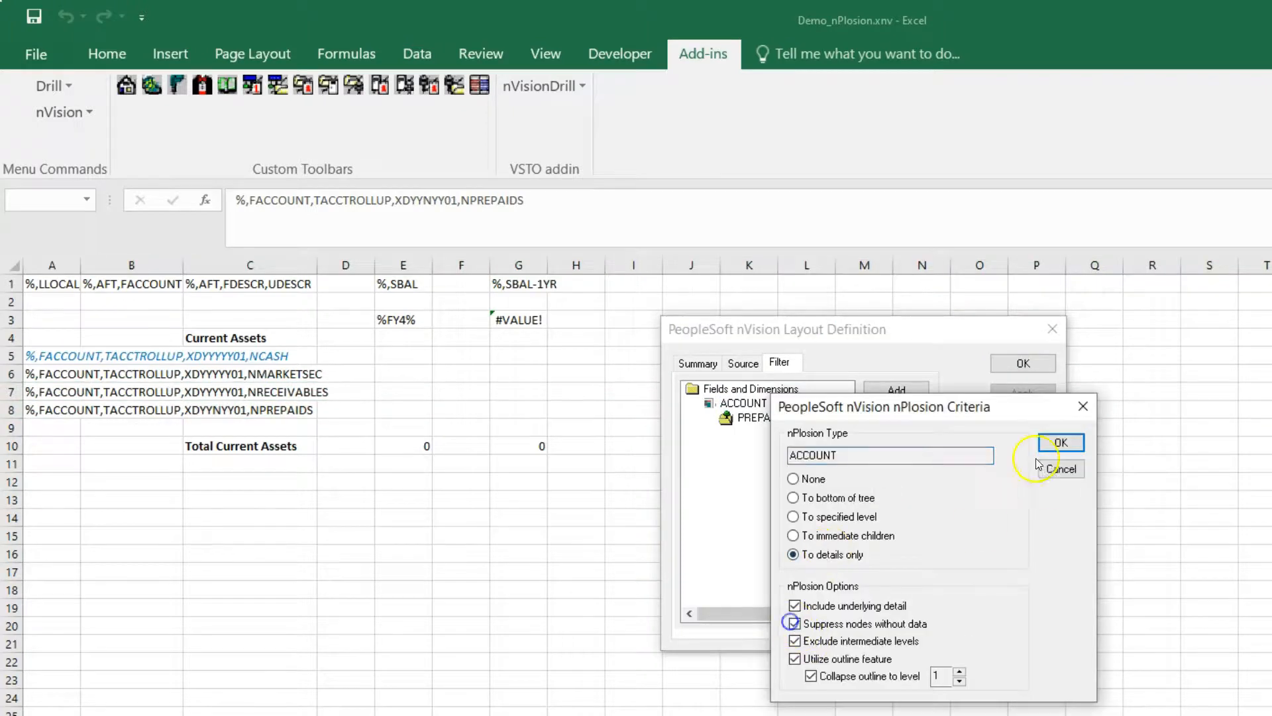
pyautogui.click(1059, 443)
pyautogui.click(1006, 394)
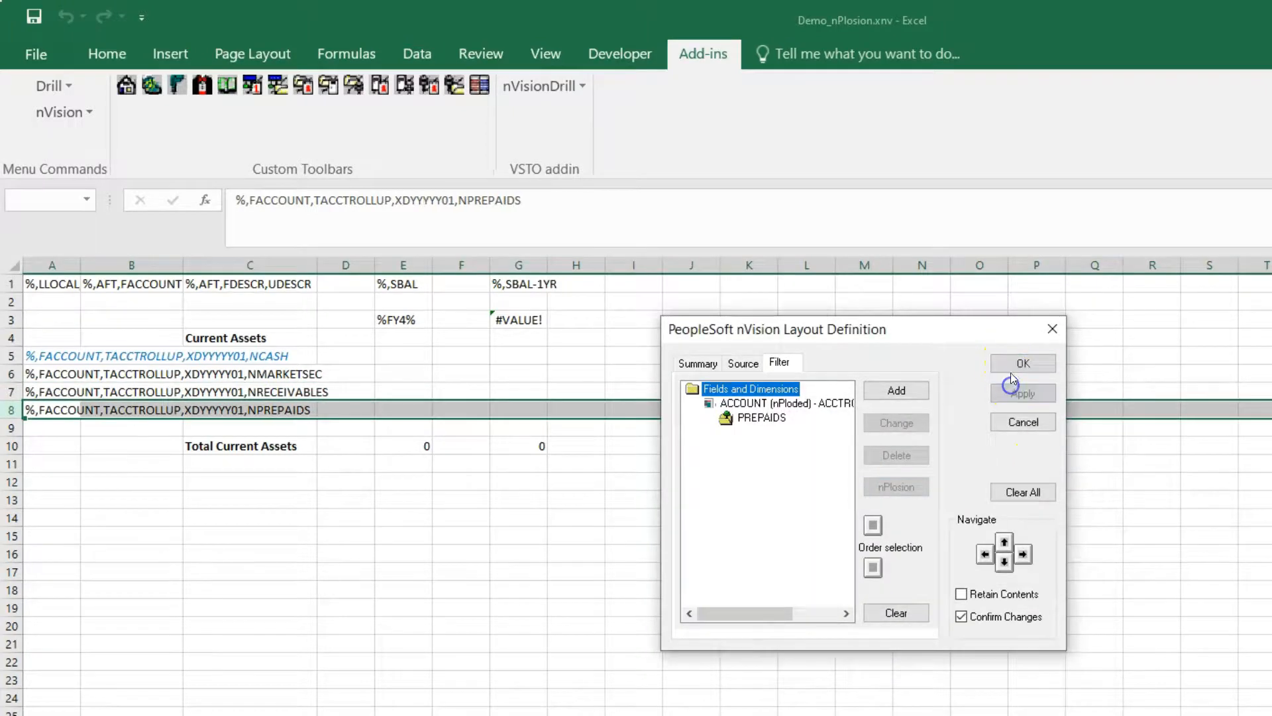
# Step: Close the layout definition and clear the Total Current Assets label and totals in cells C10:G10
pyautogui.click(1016, 374)
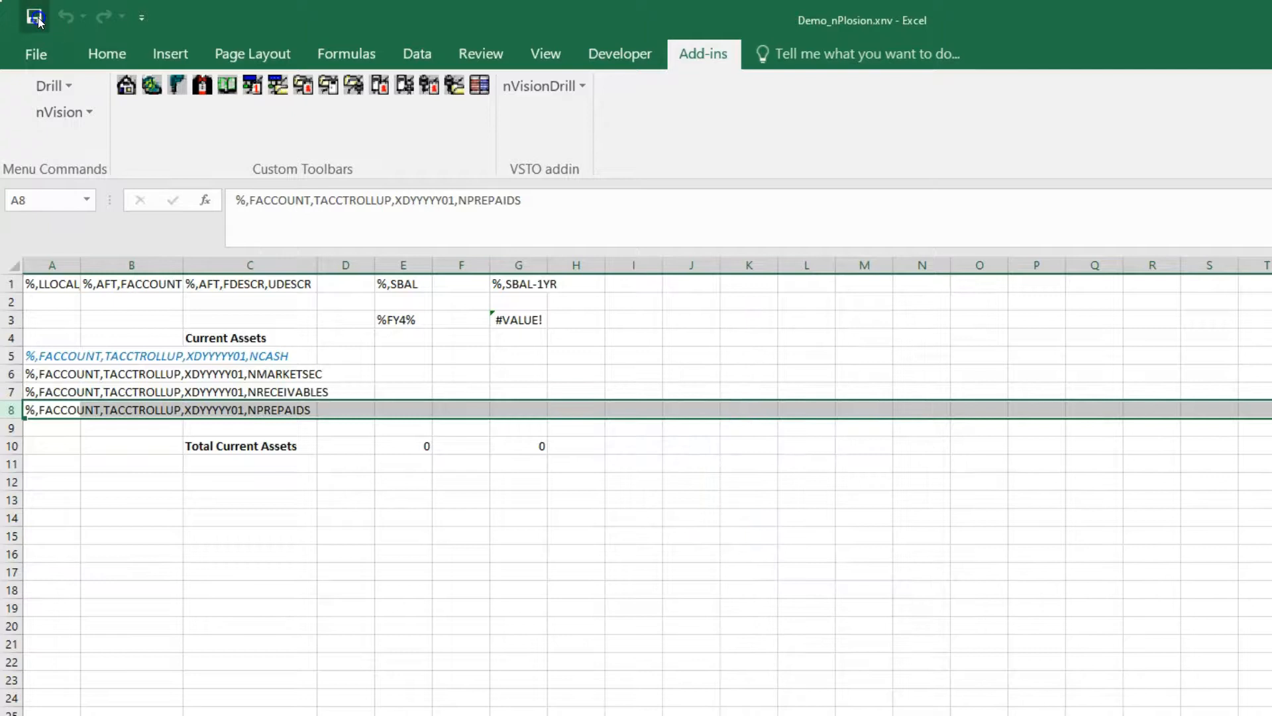
pyautogui.click(253, 445)
pyautogui.moveTo(252, 445); pyautogui.dragTo(509, 454)
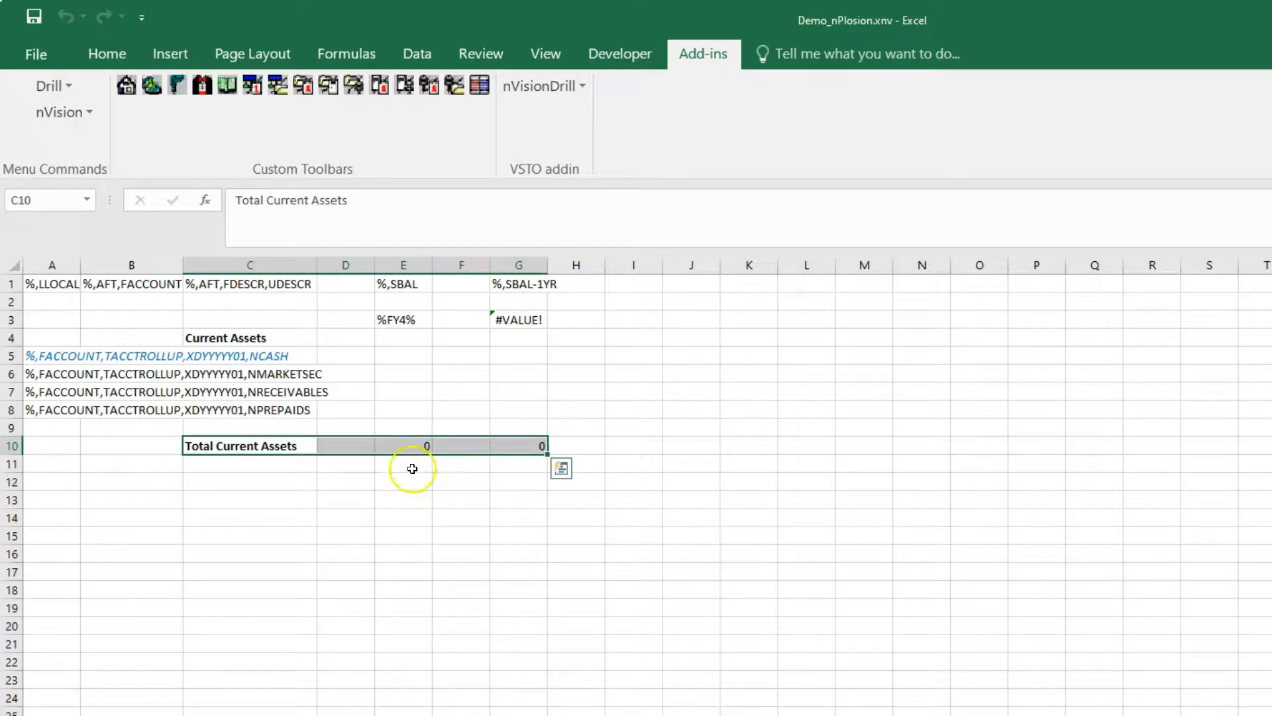
pyautogui.press('Delete')
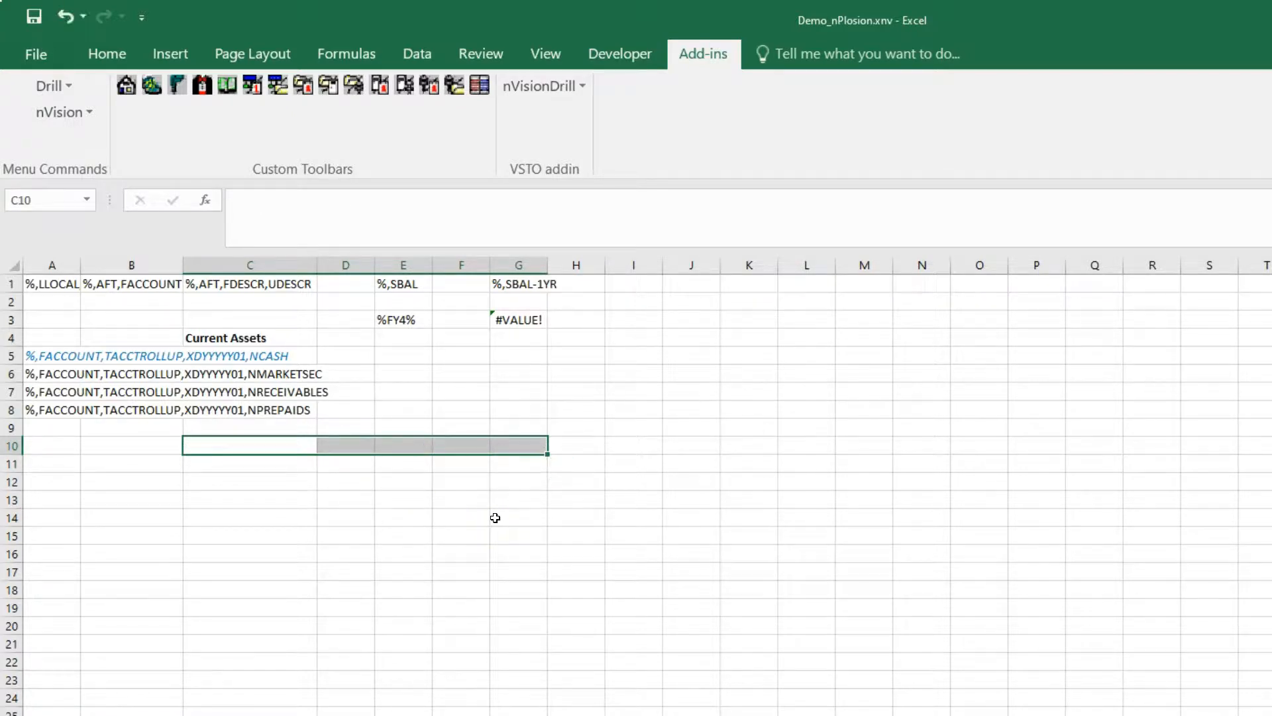
# Step: Hide the layout's row and column criteria through the nVision options and run the current report
pyautogui.click(46, 112)
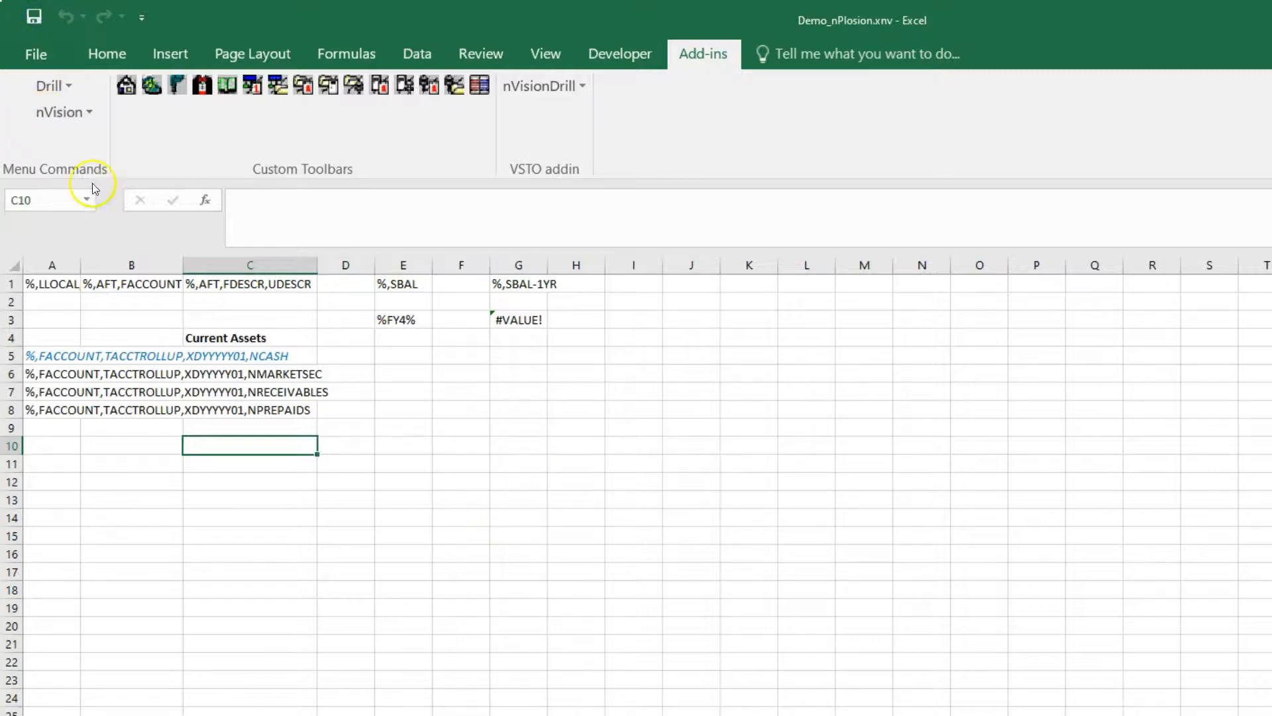
pyautogui.click(52, 116)
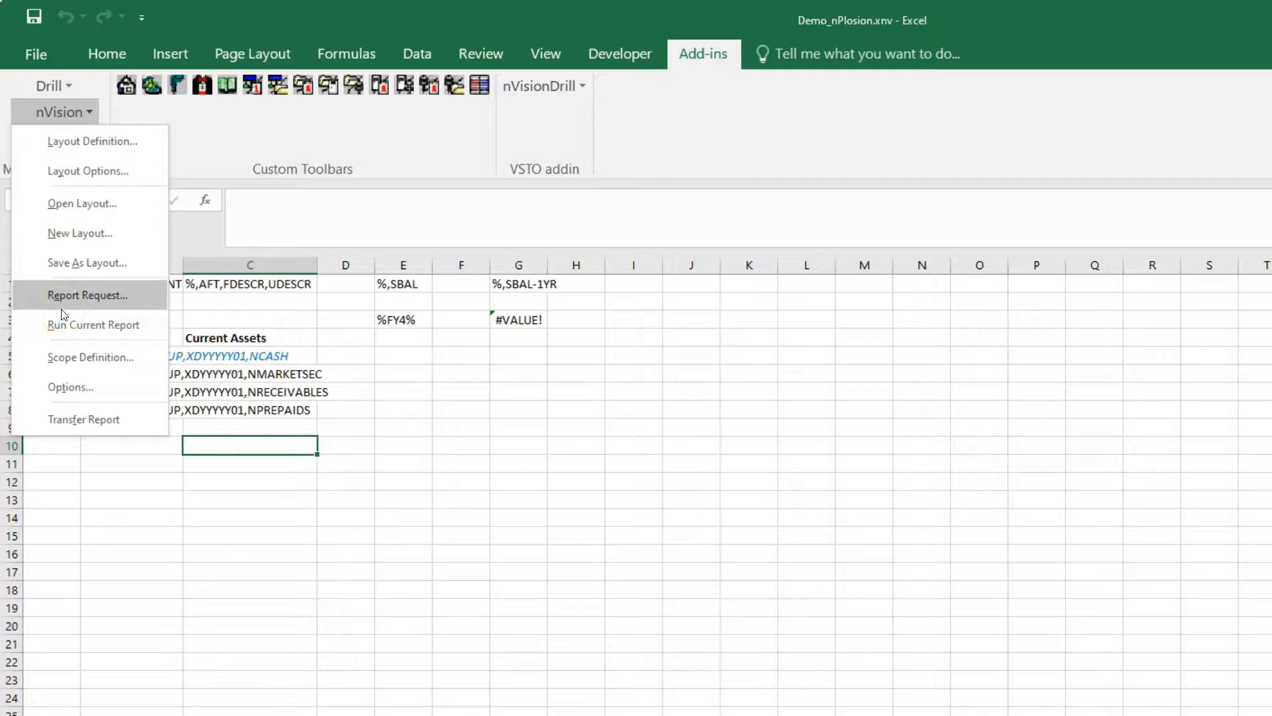
pyautogui.click(70, 387)
pyautogui.click(756, 539)
pyautogui.click(898, 595)
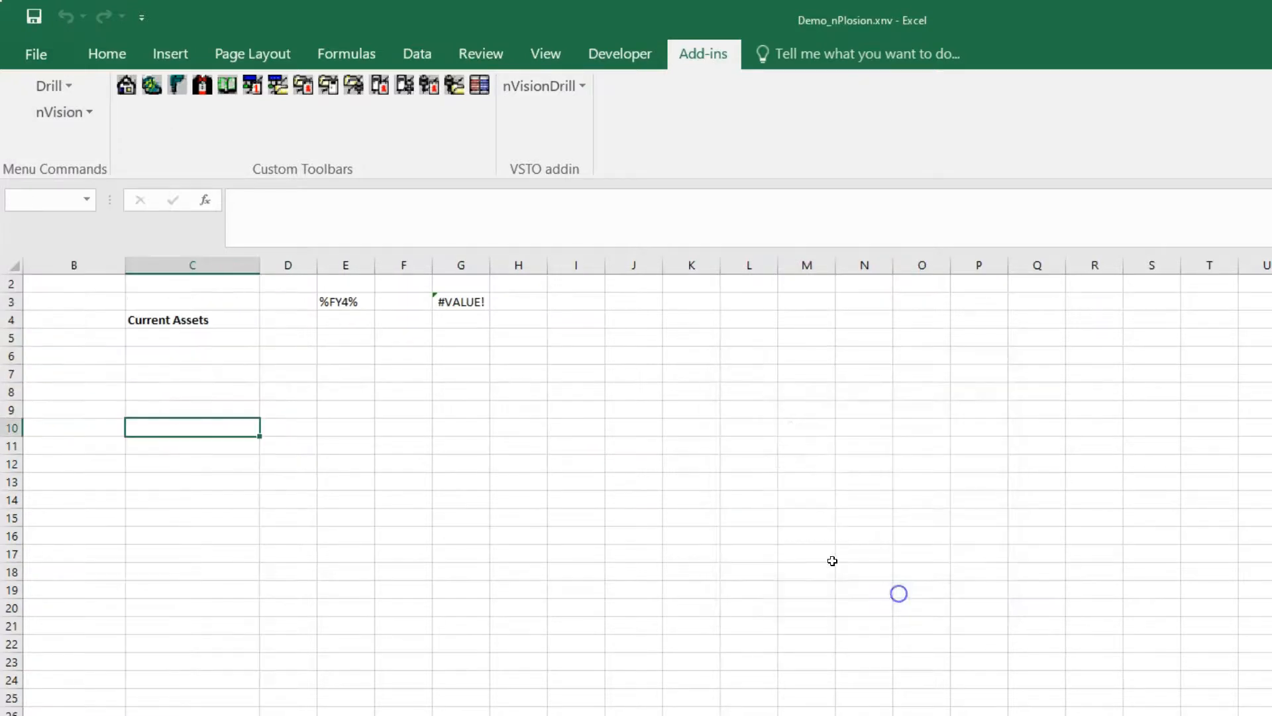
pyautogui.click(73, 112)
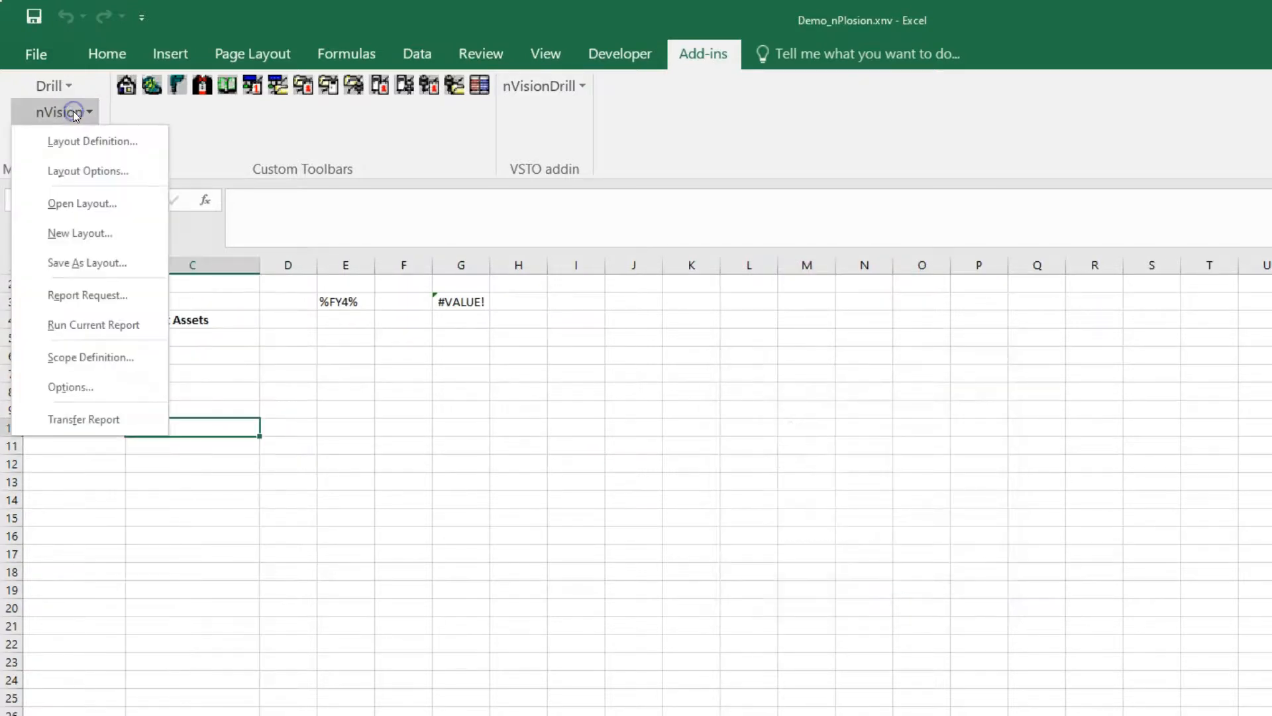
pyautogui.click(78, 324)
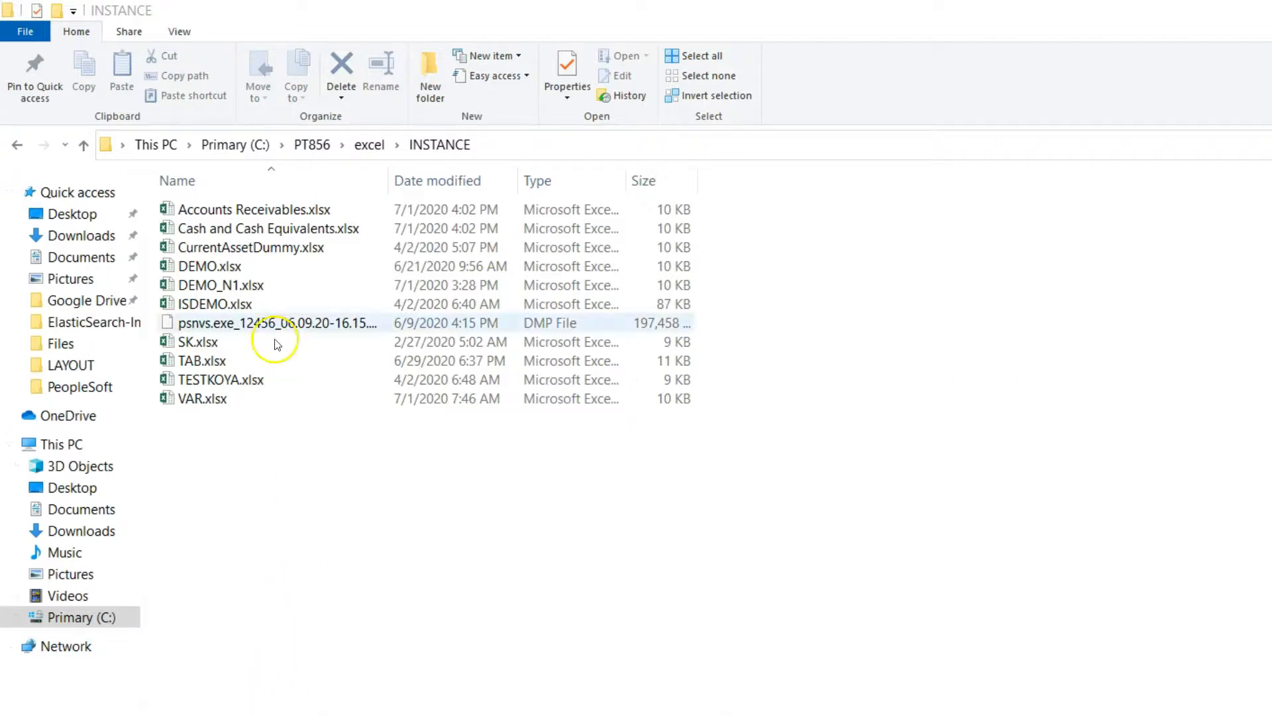
# Step: Open the generated reports Accounts Receivables.xlsx and Cash and Cash Equivalents.xlsx from the INSTANCE folder in File Explorer
pyautogui.doubleClick(281, 209)
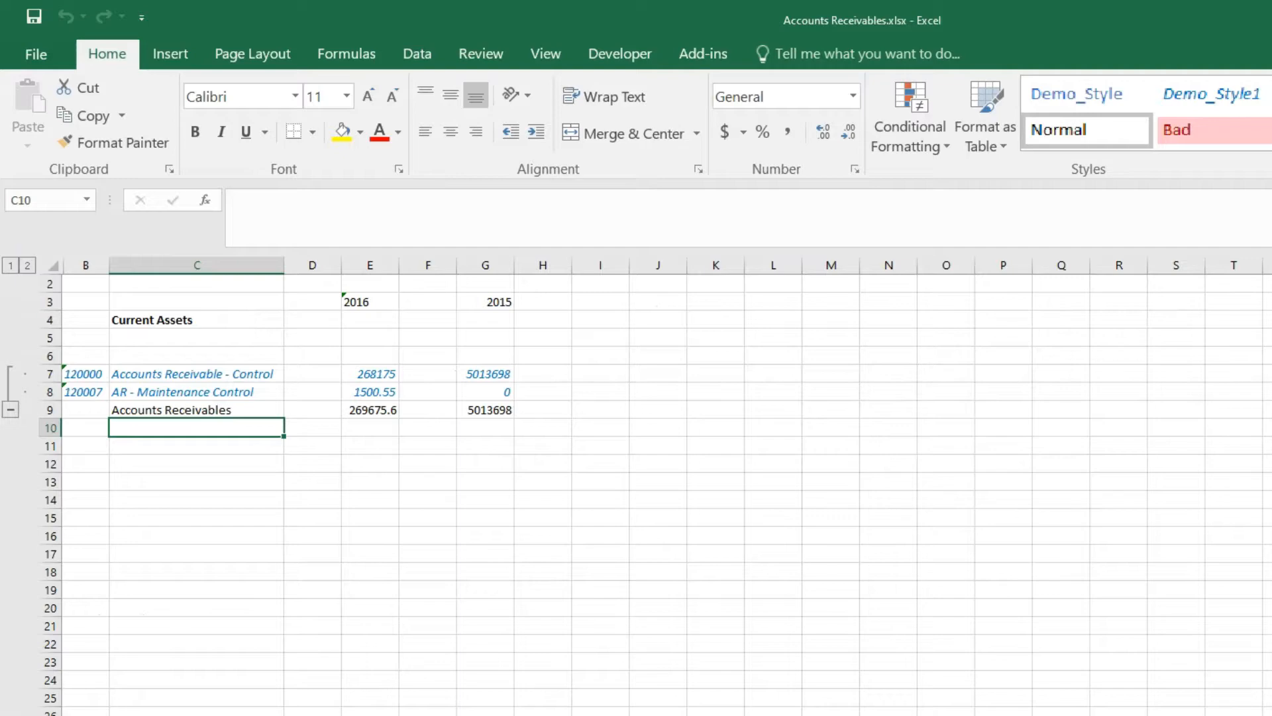
pyautogui.hotkey('alt', 'Tab')
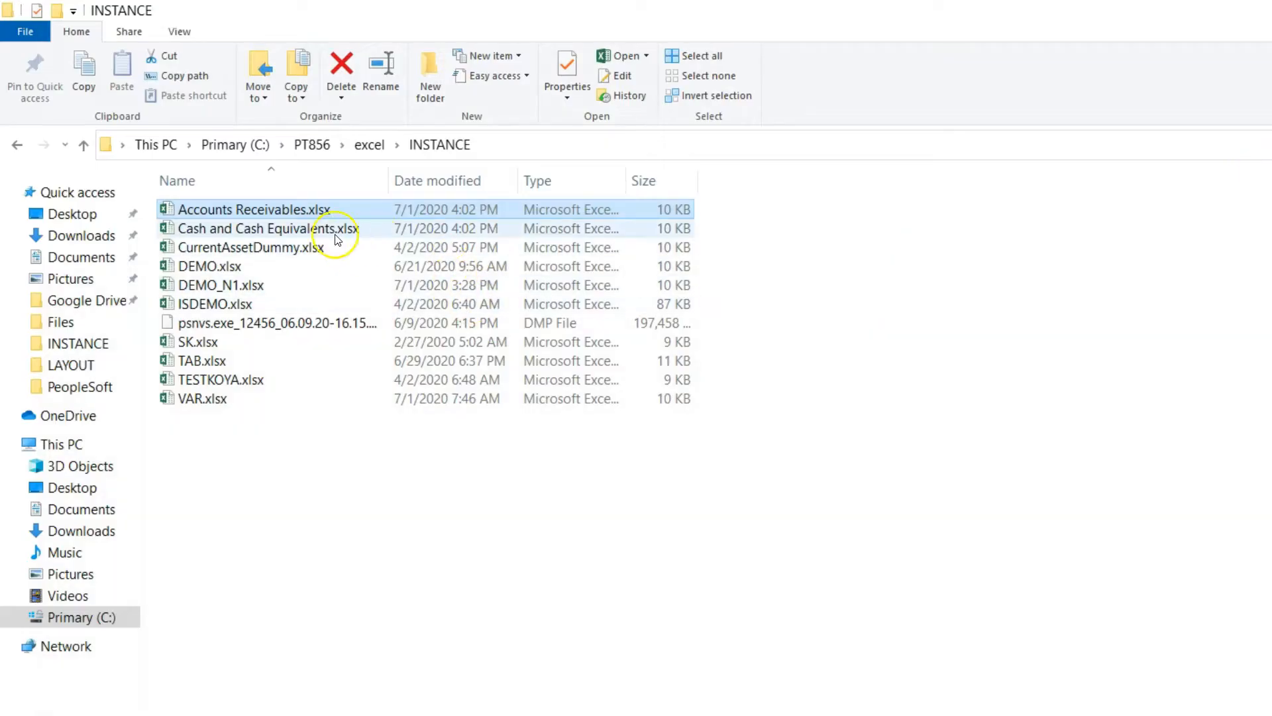
pyautogui.doubleClick(306, 231)
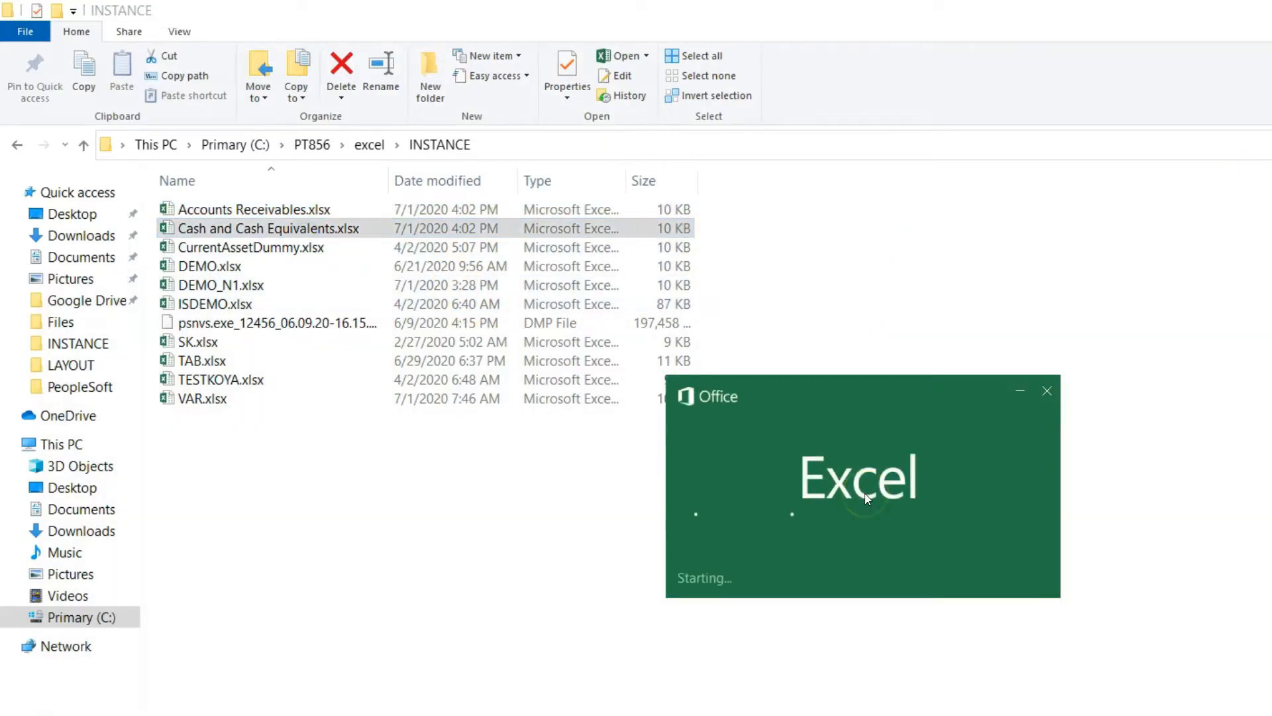